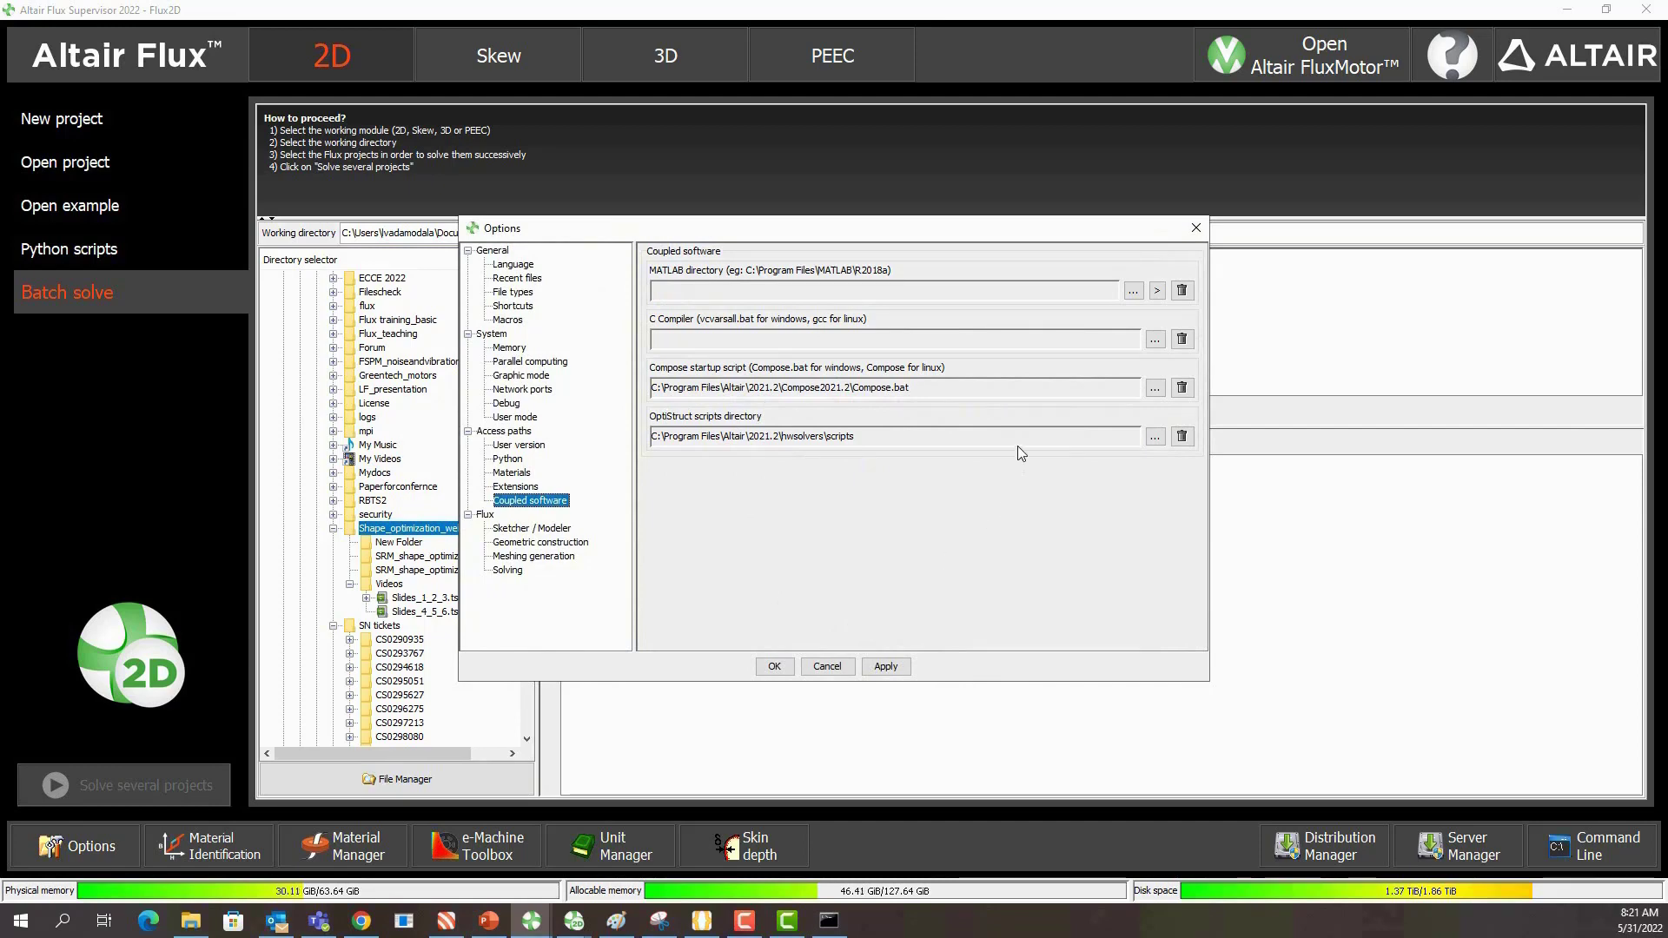
# Inspect the folder containing the Compose startup script, keep the configured Compose path, and close the options
pyautogui.click(1155, 389)
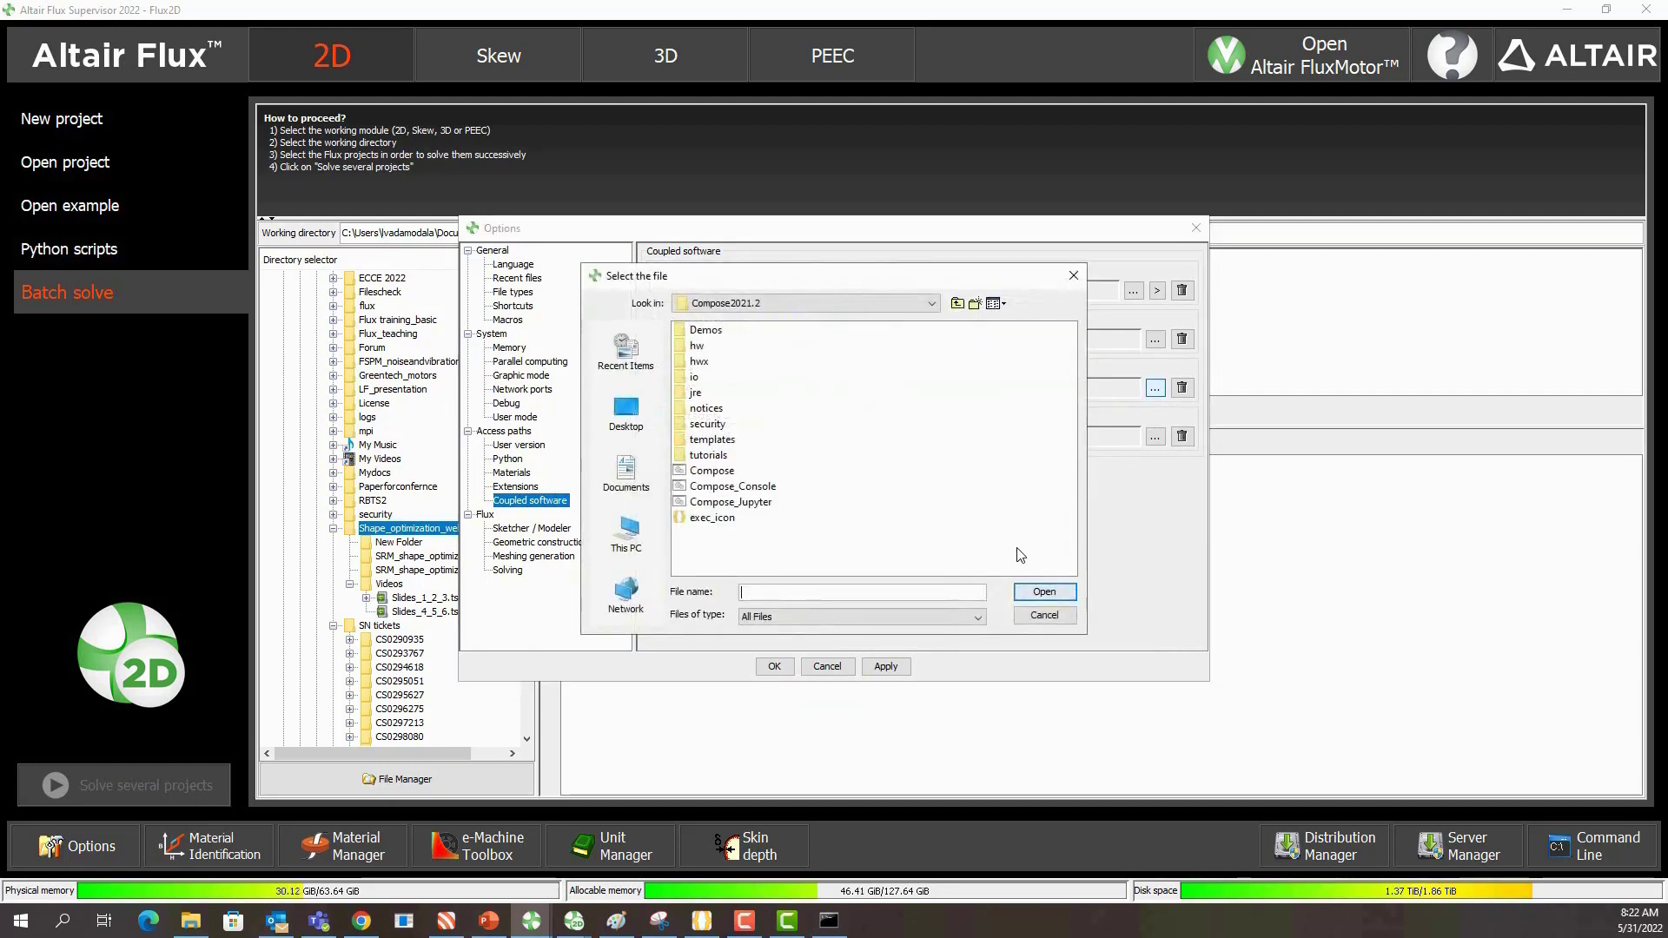
pyautogui.click(1060, 616)
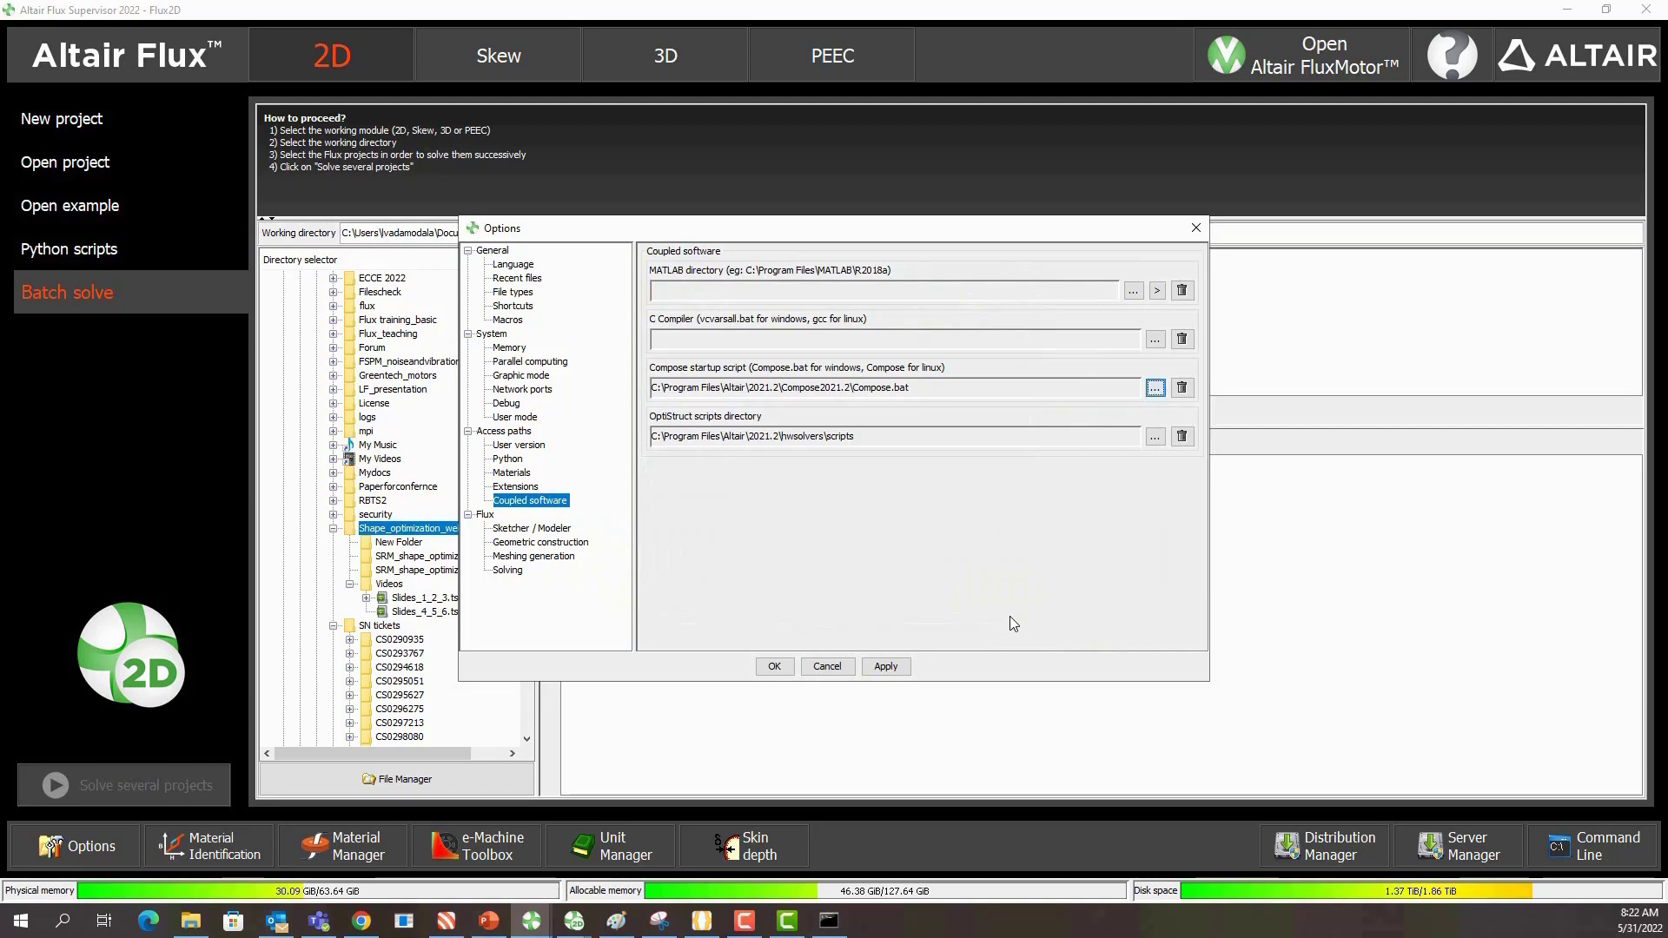
pyautogui.click(774, 667)
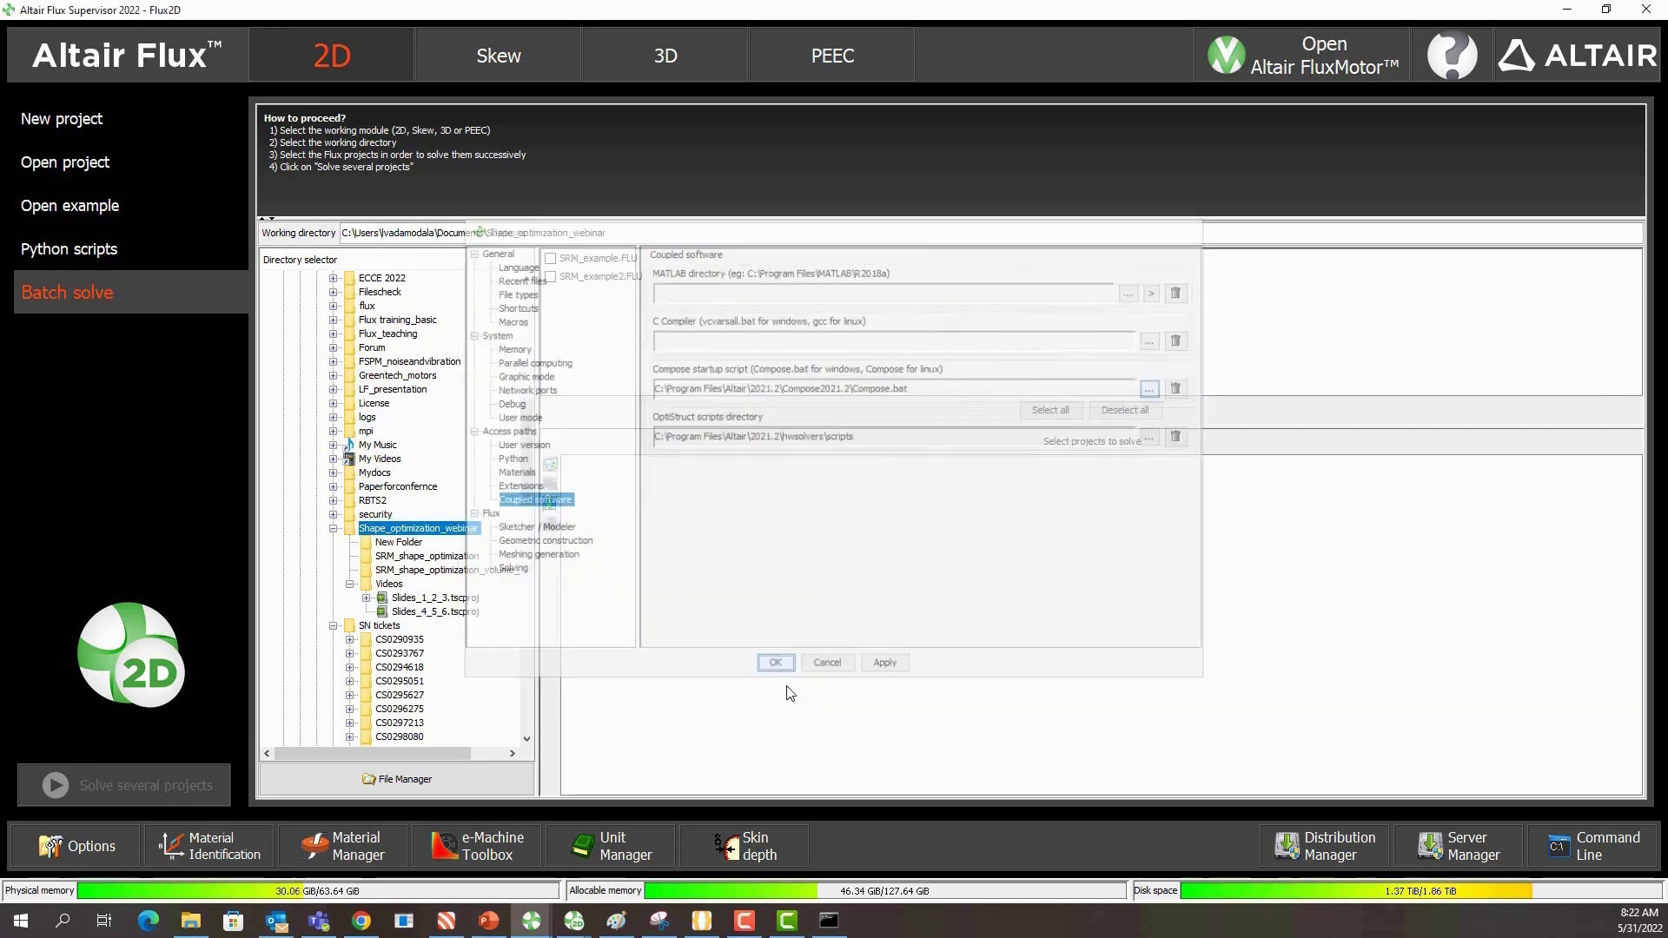
# Open the 2D project SRM_example.FLU and maximize its Flux2D window
pyautogui.click(81, 172)
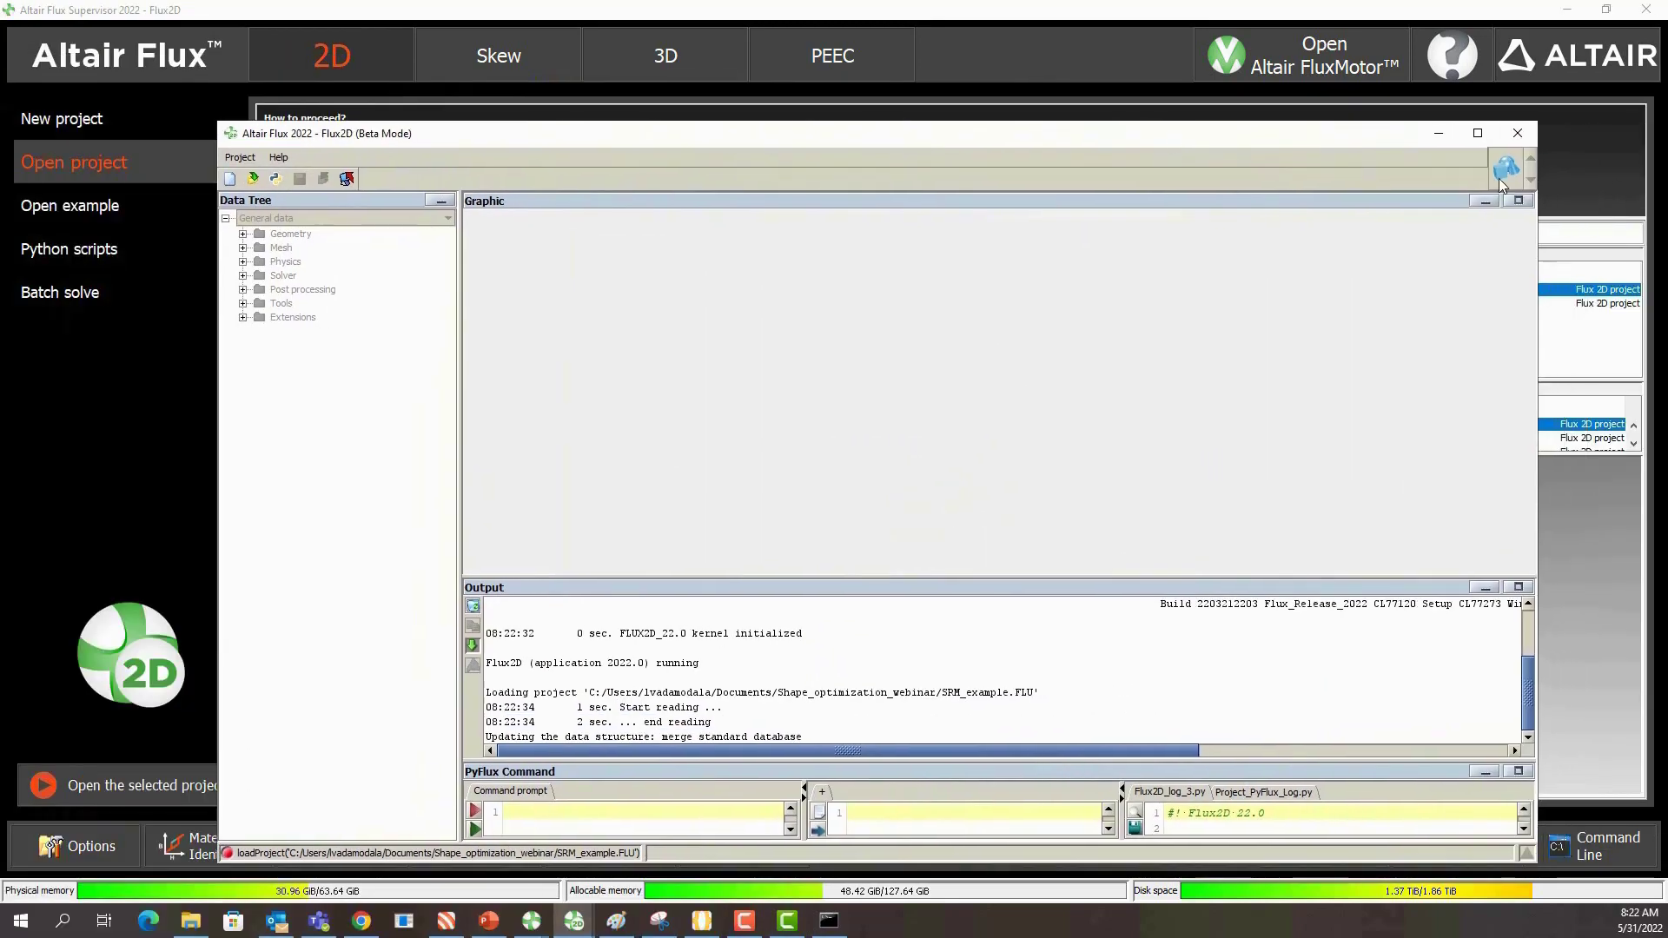
pyautogui.click(1477, 133)
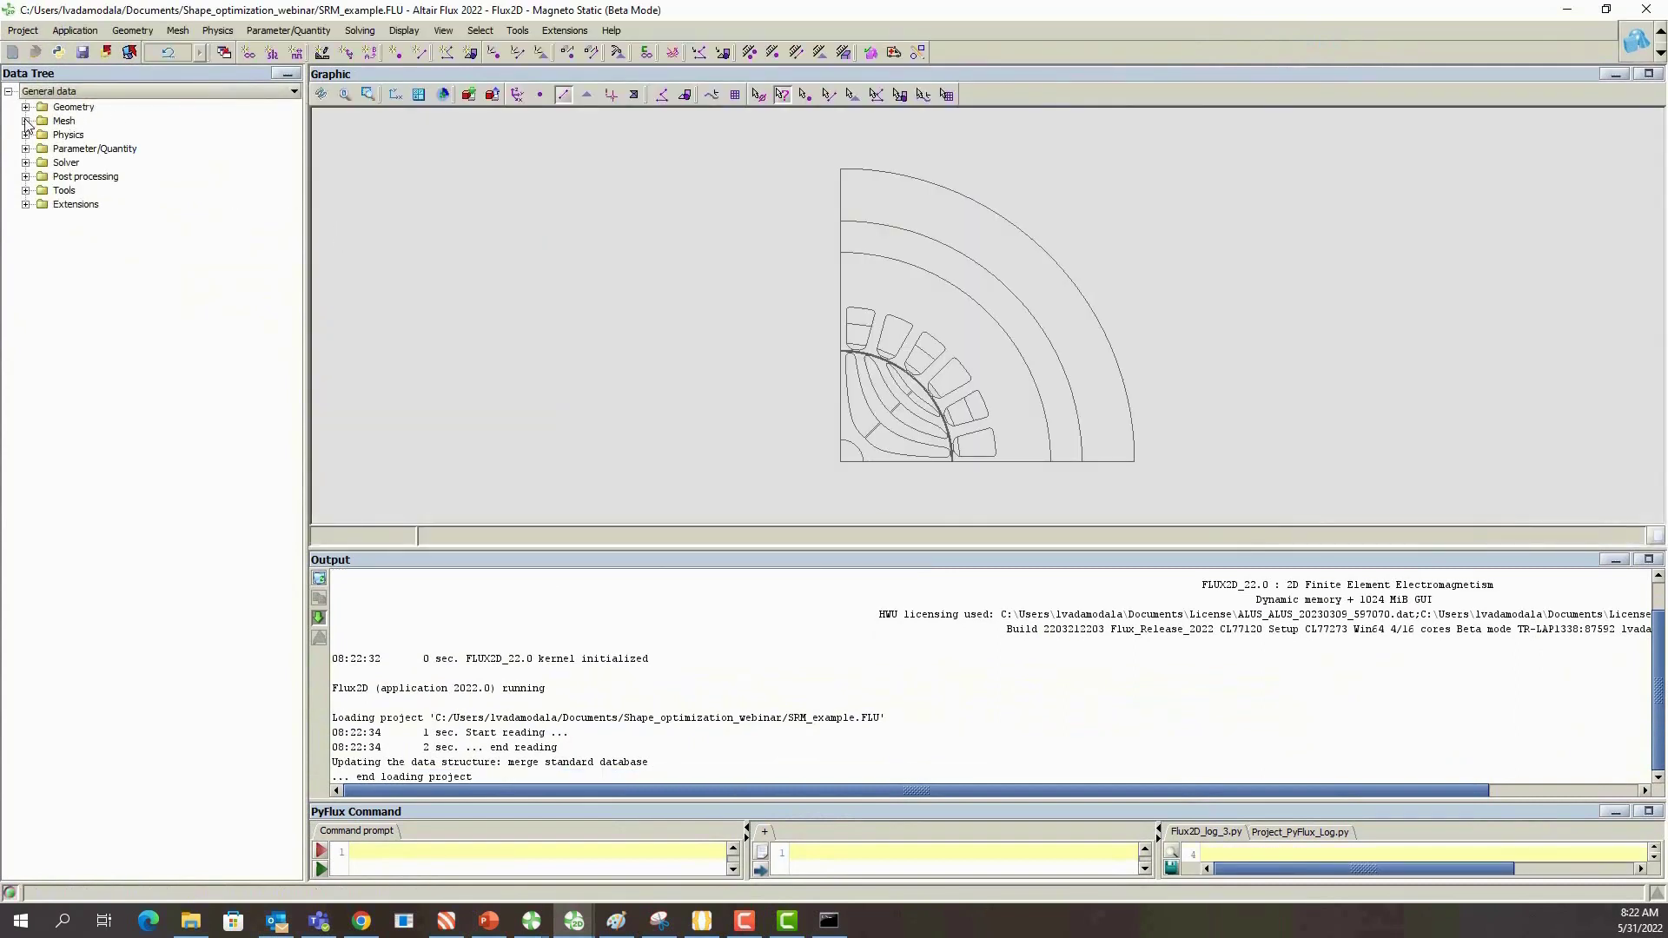
# Expand the project's Physics, Parameter/Quantity and Solver data, including the Optimization entities under Solver
pyautogui.click(26, 134)
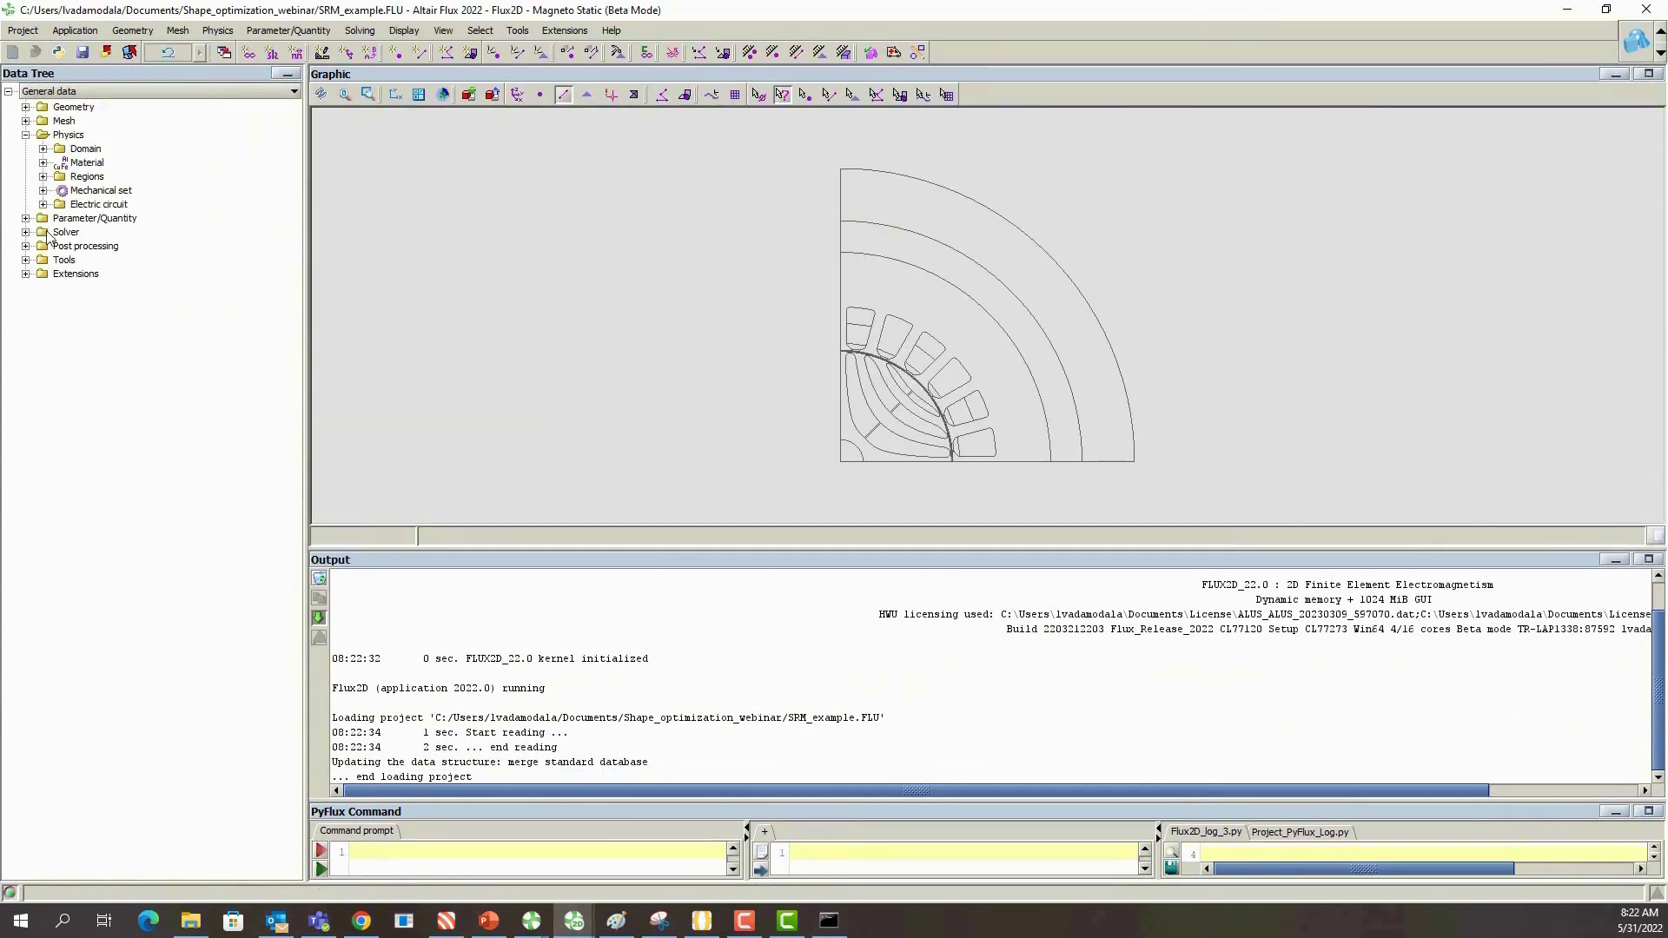
pyautogui.click(26, 218)
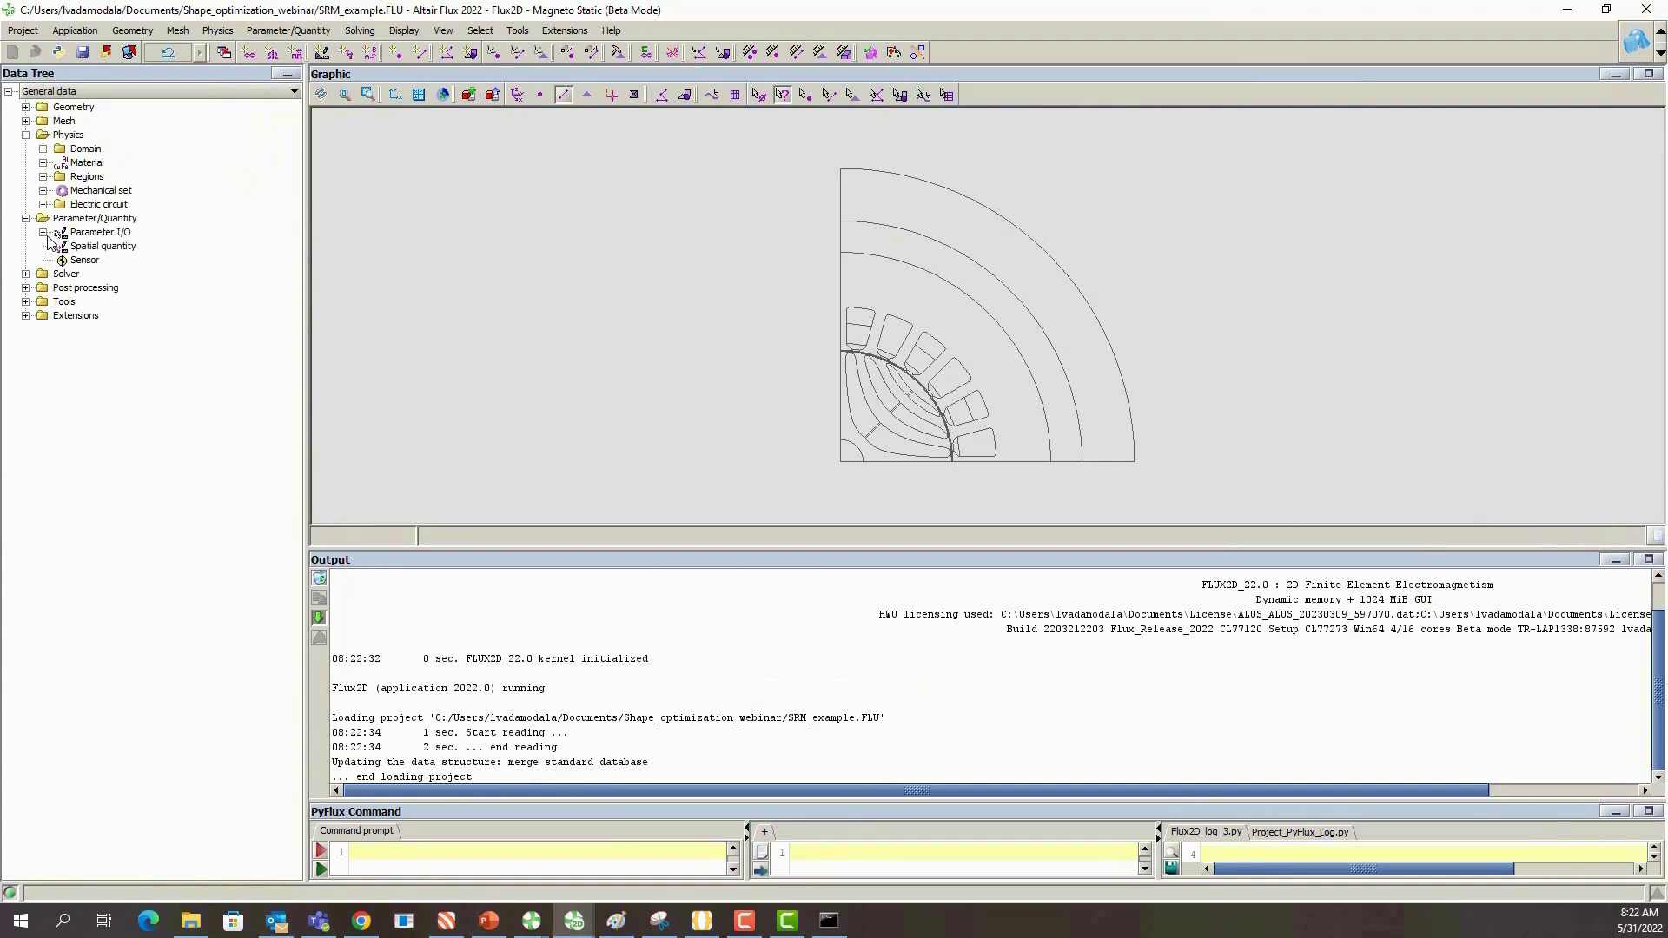
pyautogui.click(26, 273)
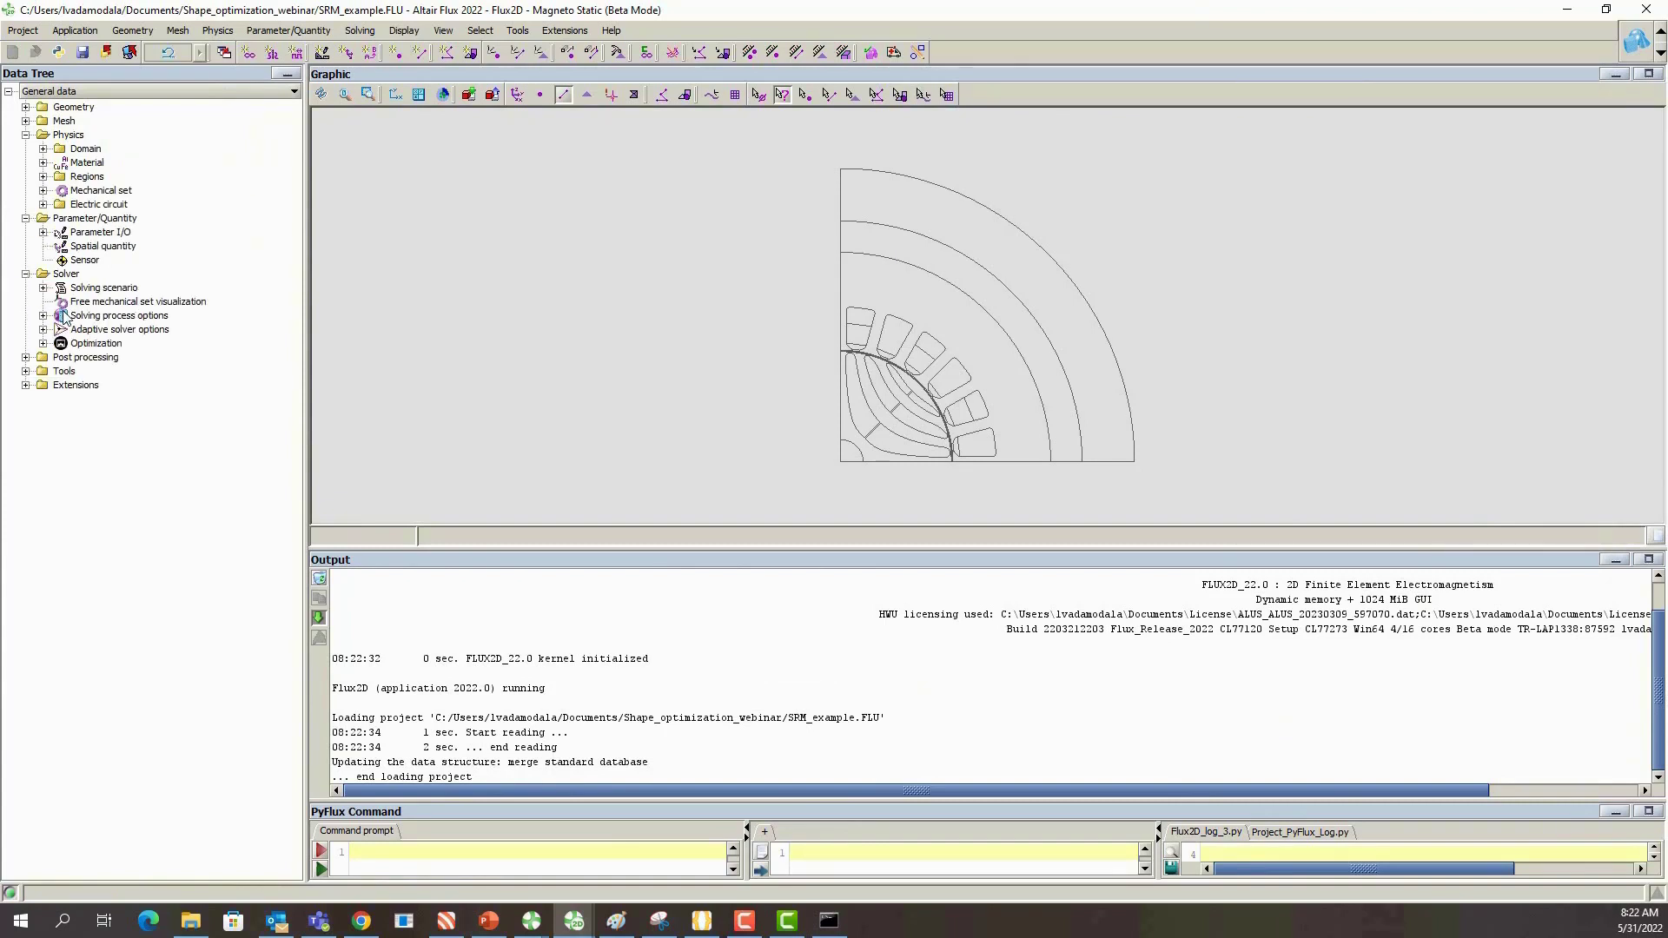
pyautogui.click(42, 343)
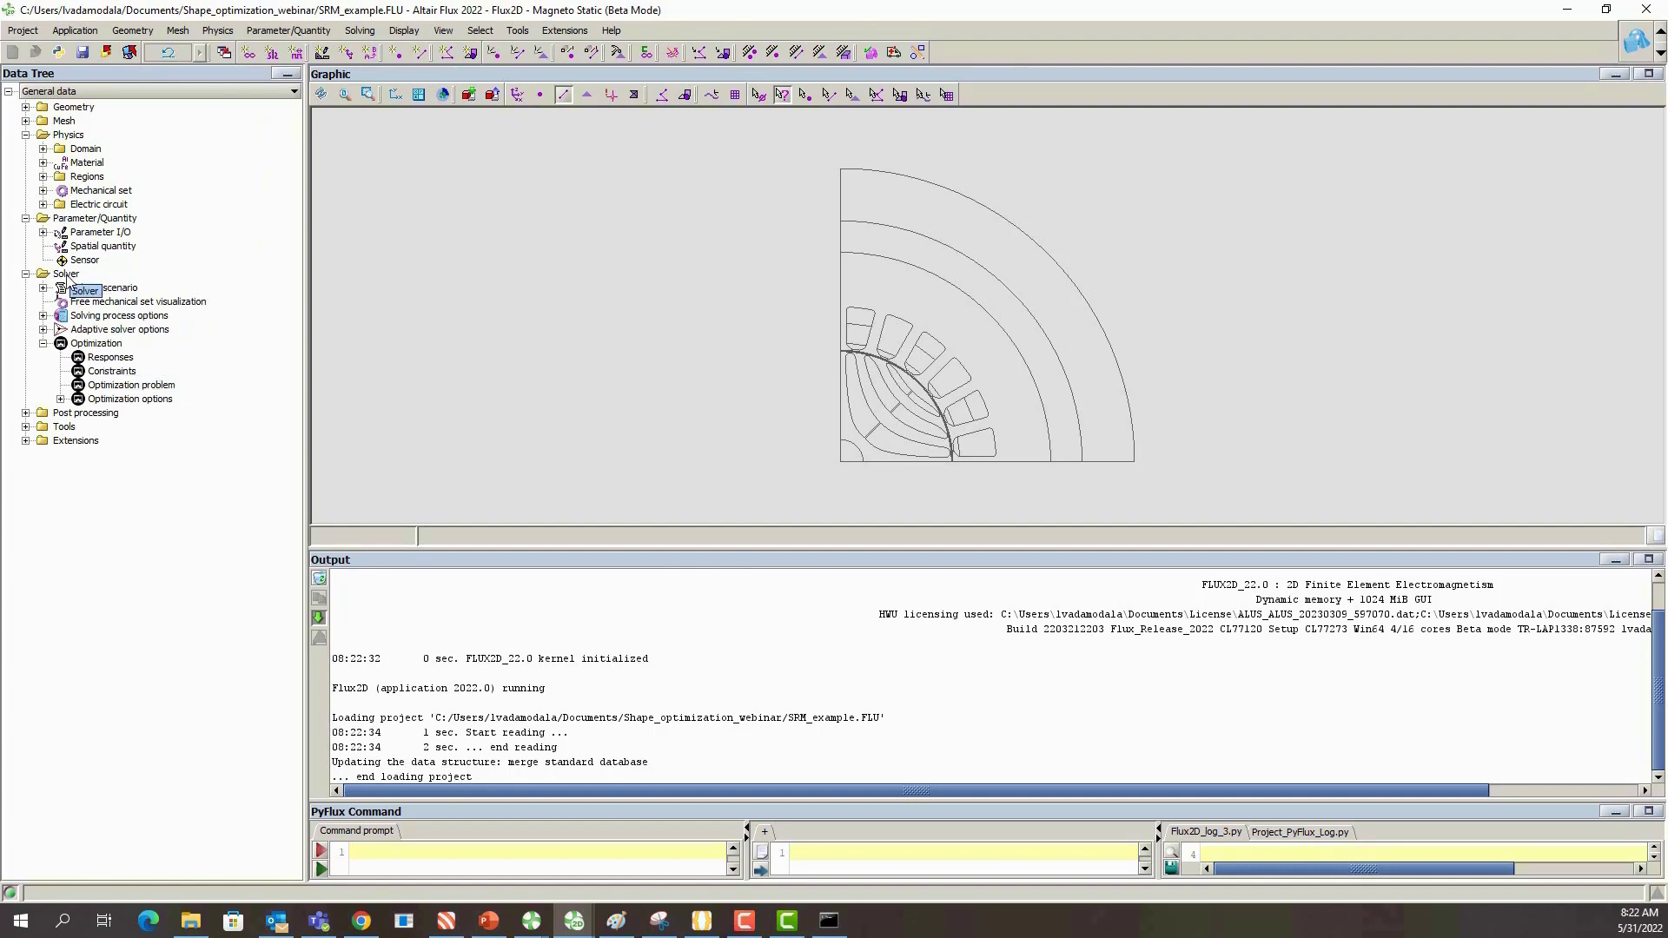
pyautogui.click(94, 344)
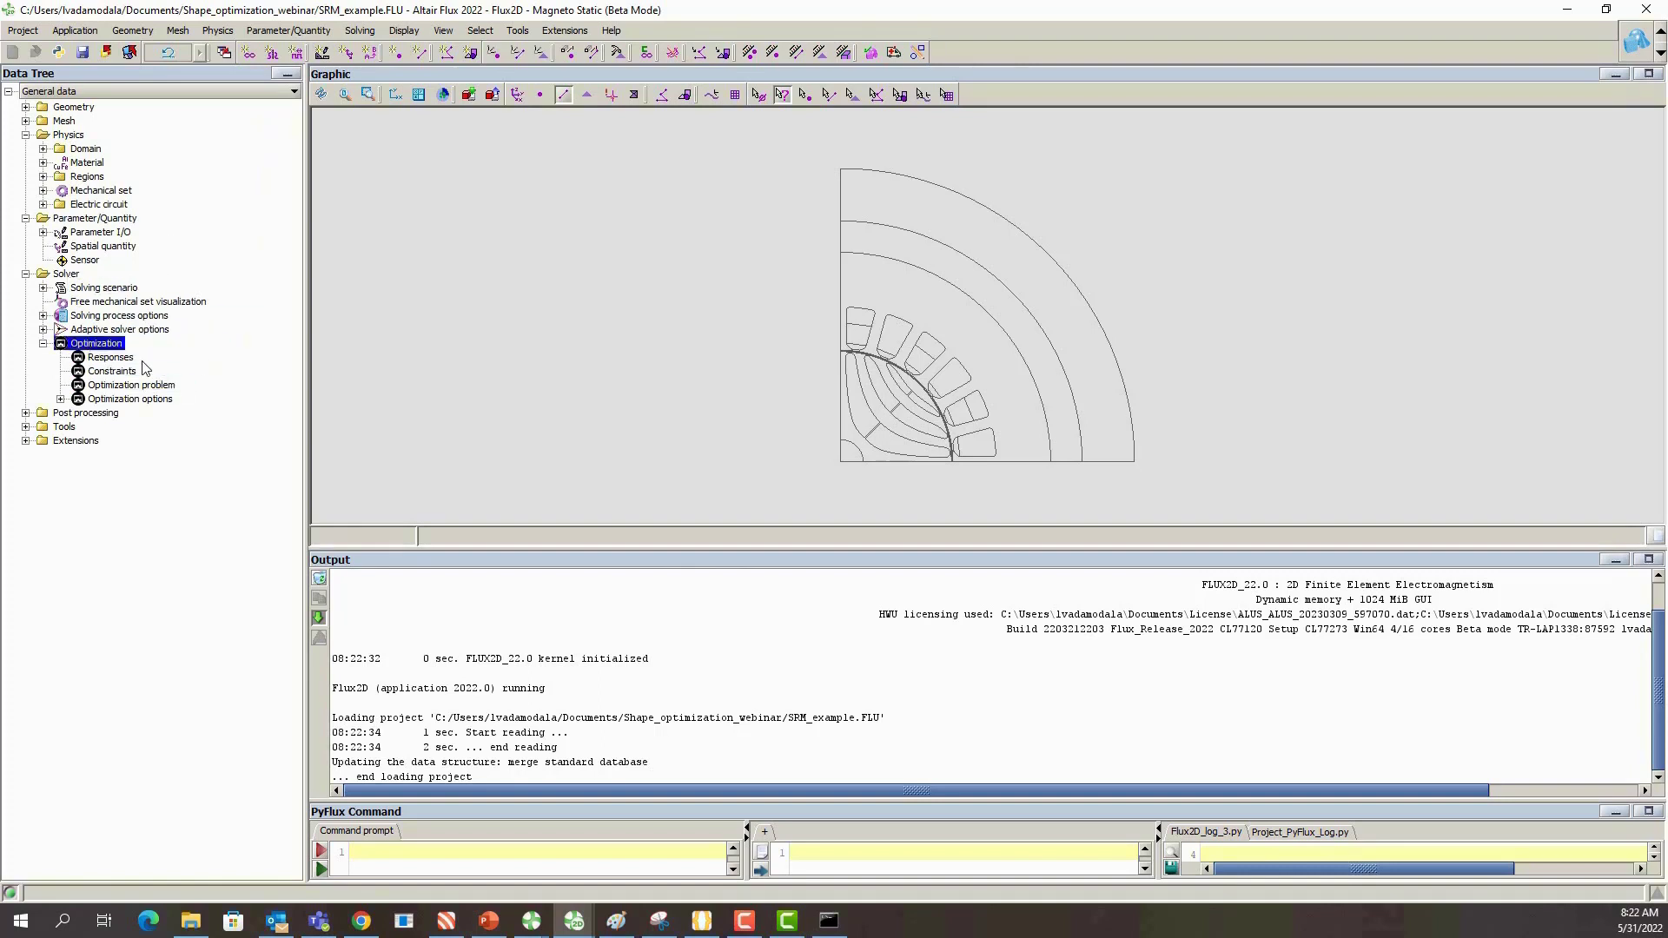
# Start a new optimization response and name it Coil_Flux
pyautogui.click(128, 359)
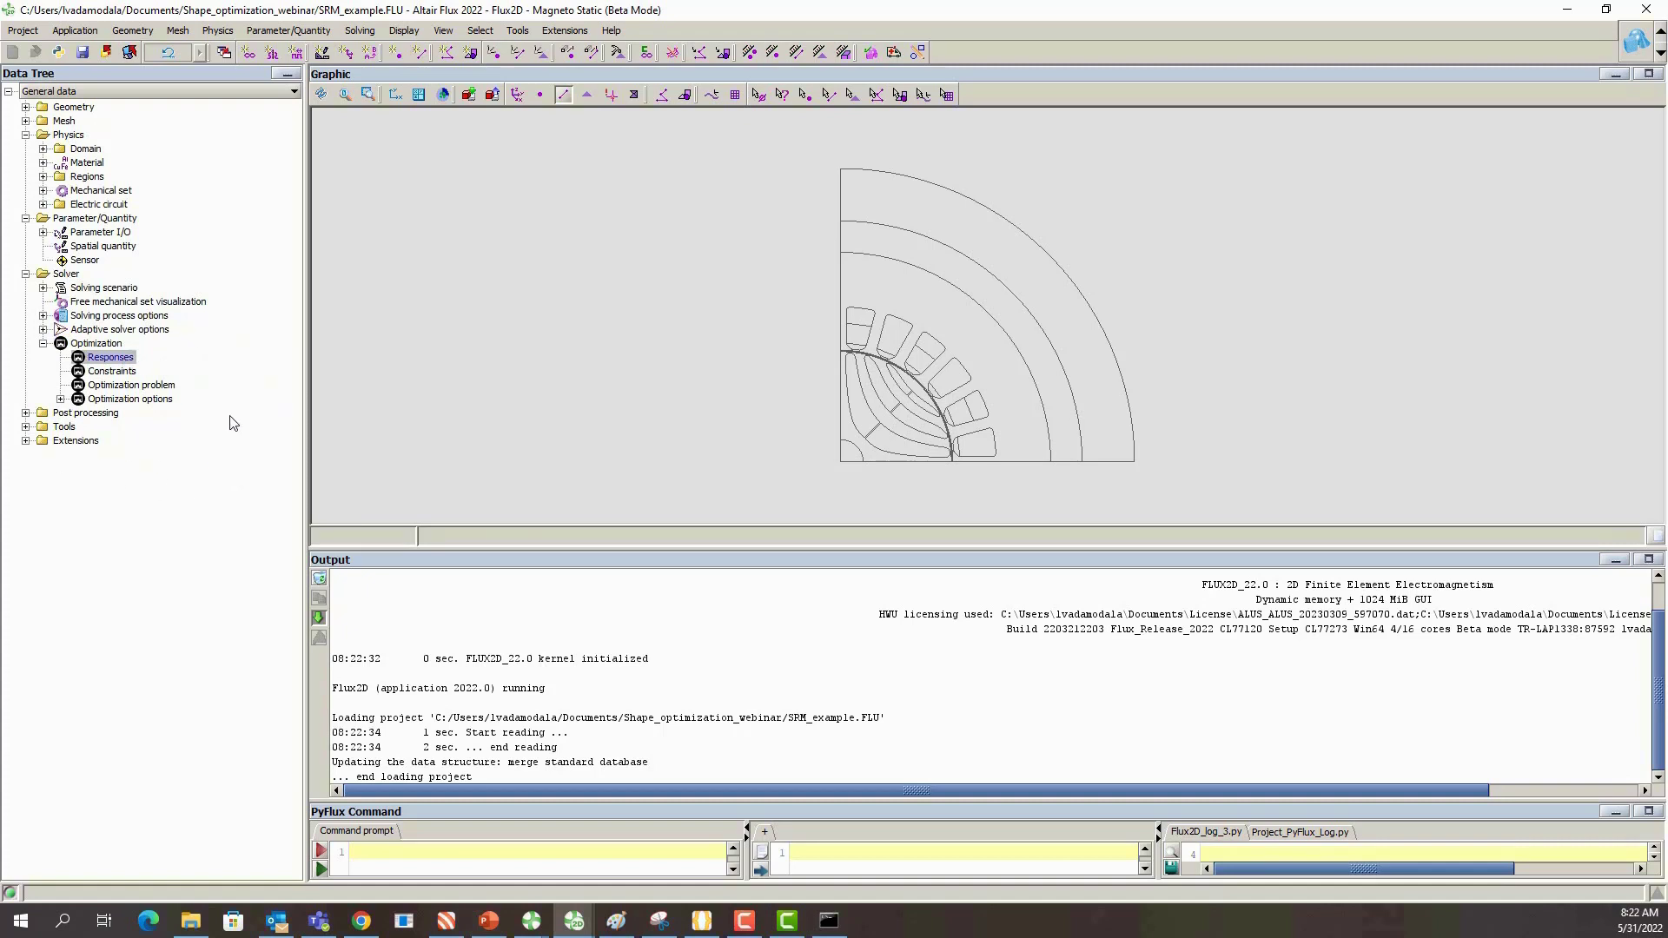
pyautogui.rightClick(114, 360)
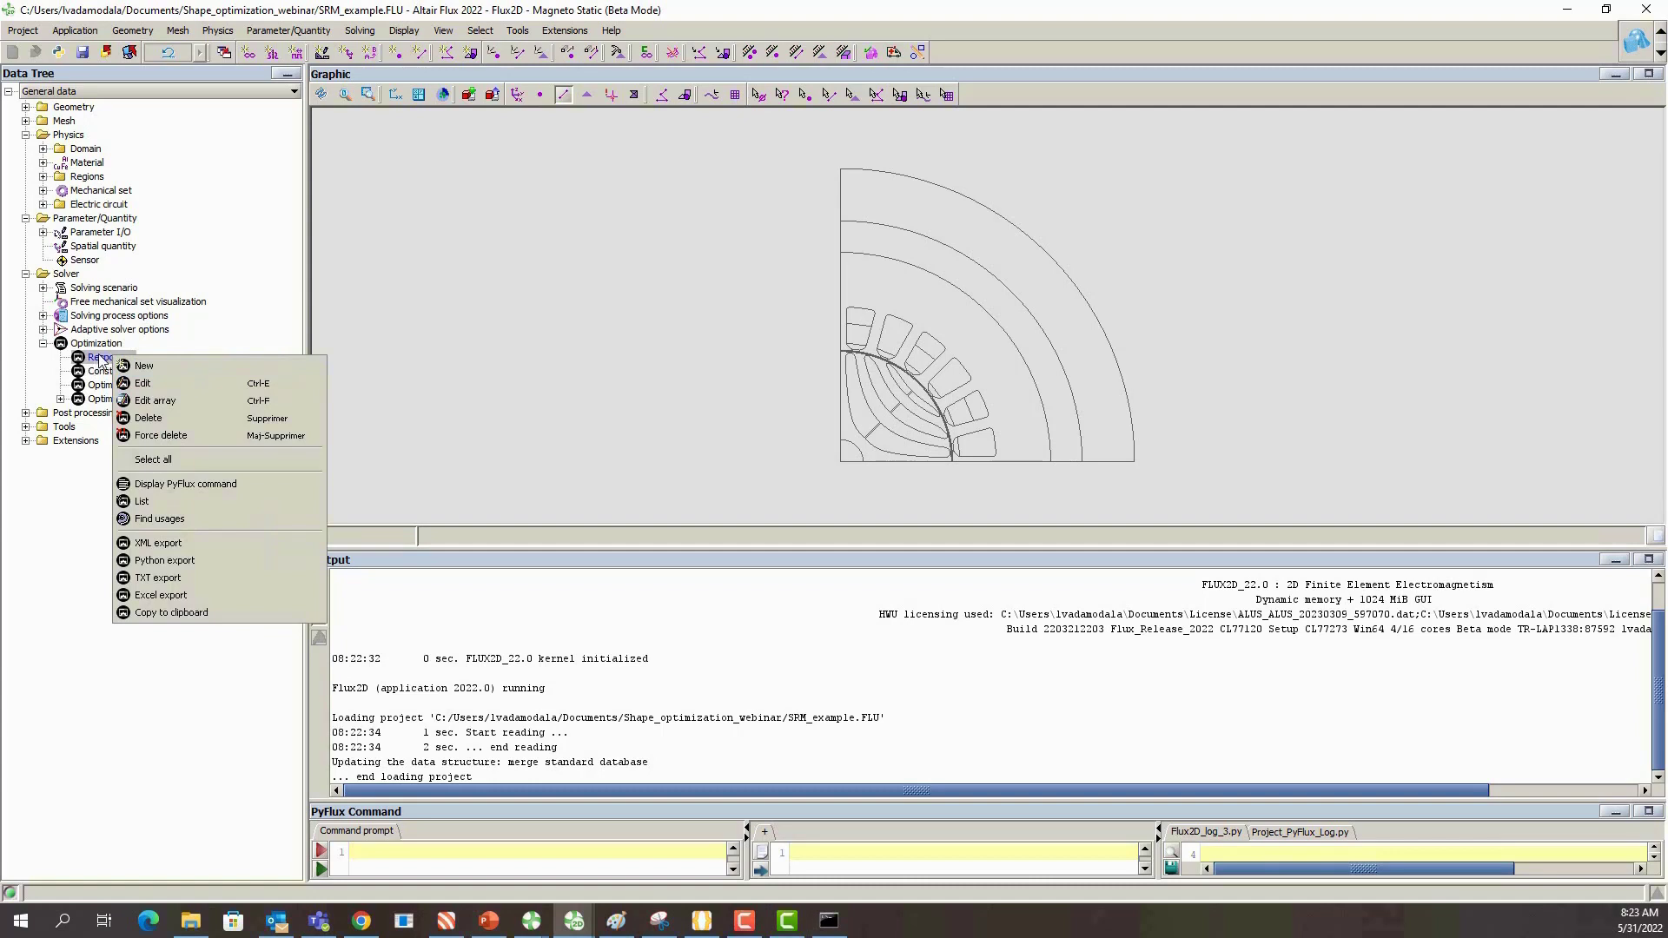
pyautogui.click(144, 366)
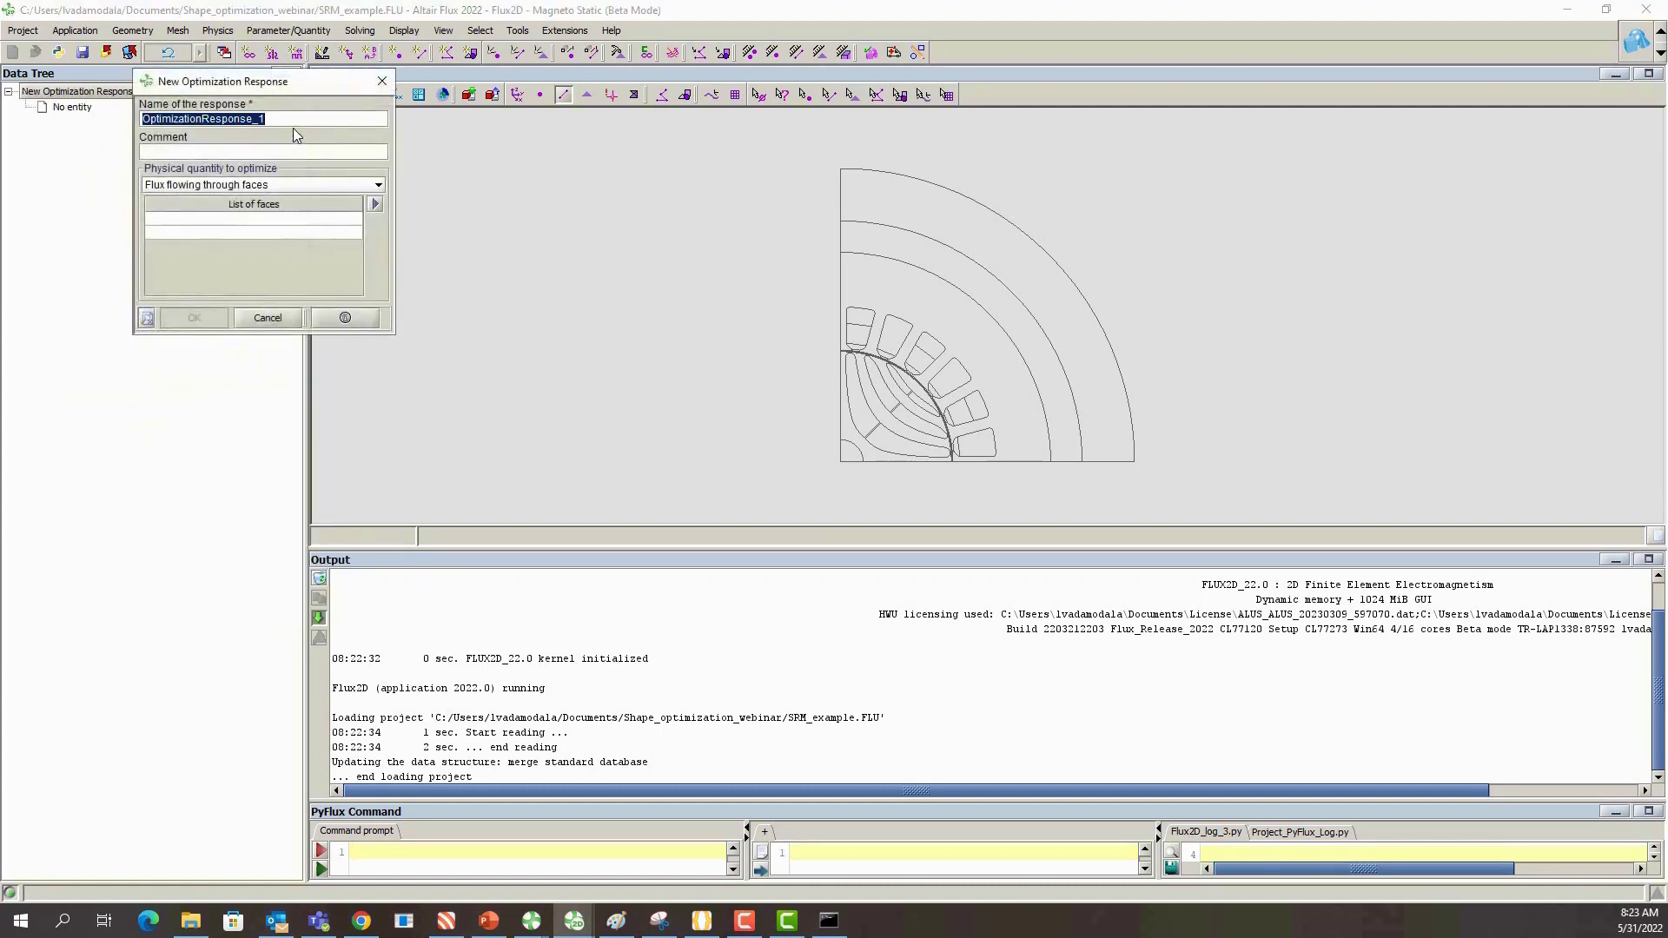
pyautogui.write('Coil')
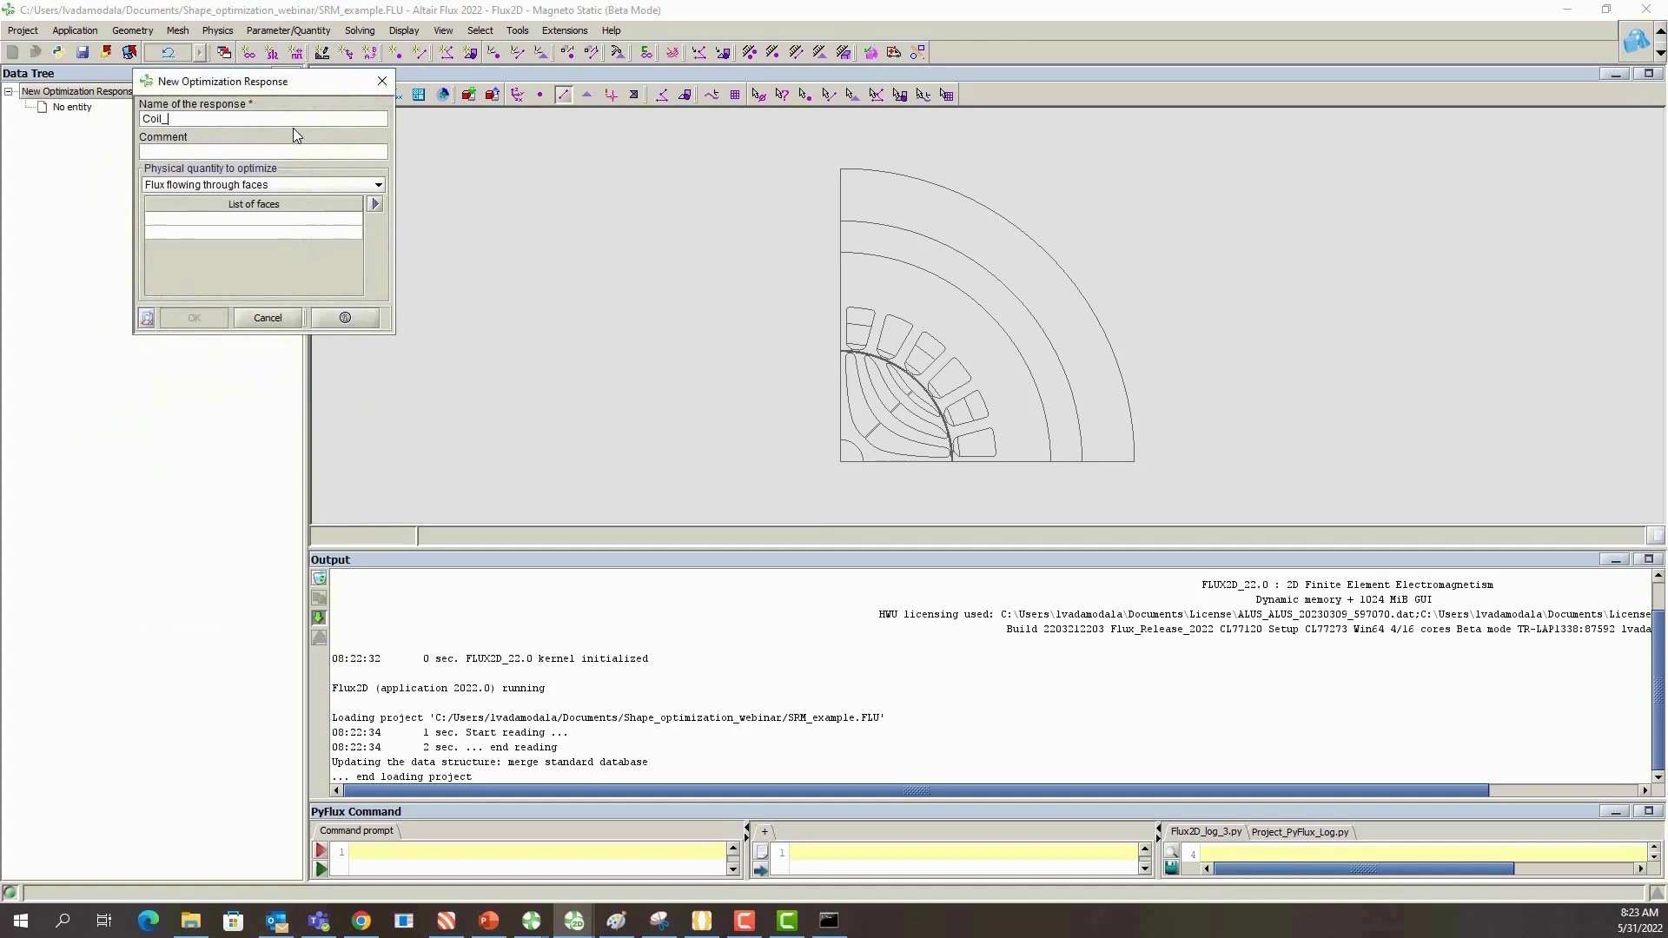
pyautogui.write('_Flux')
# Define the response as the sum of the fluxes of selected coils using coil U, create it, and show it under Responses
pyautogui.click(313, 186)
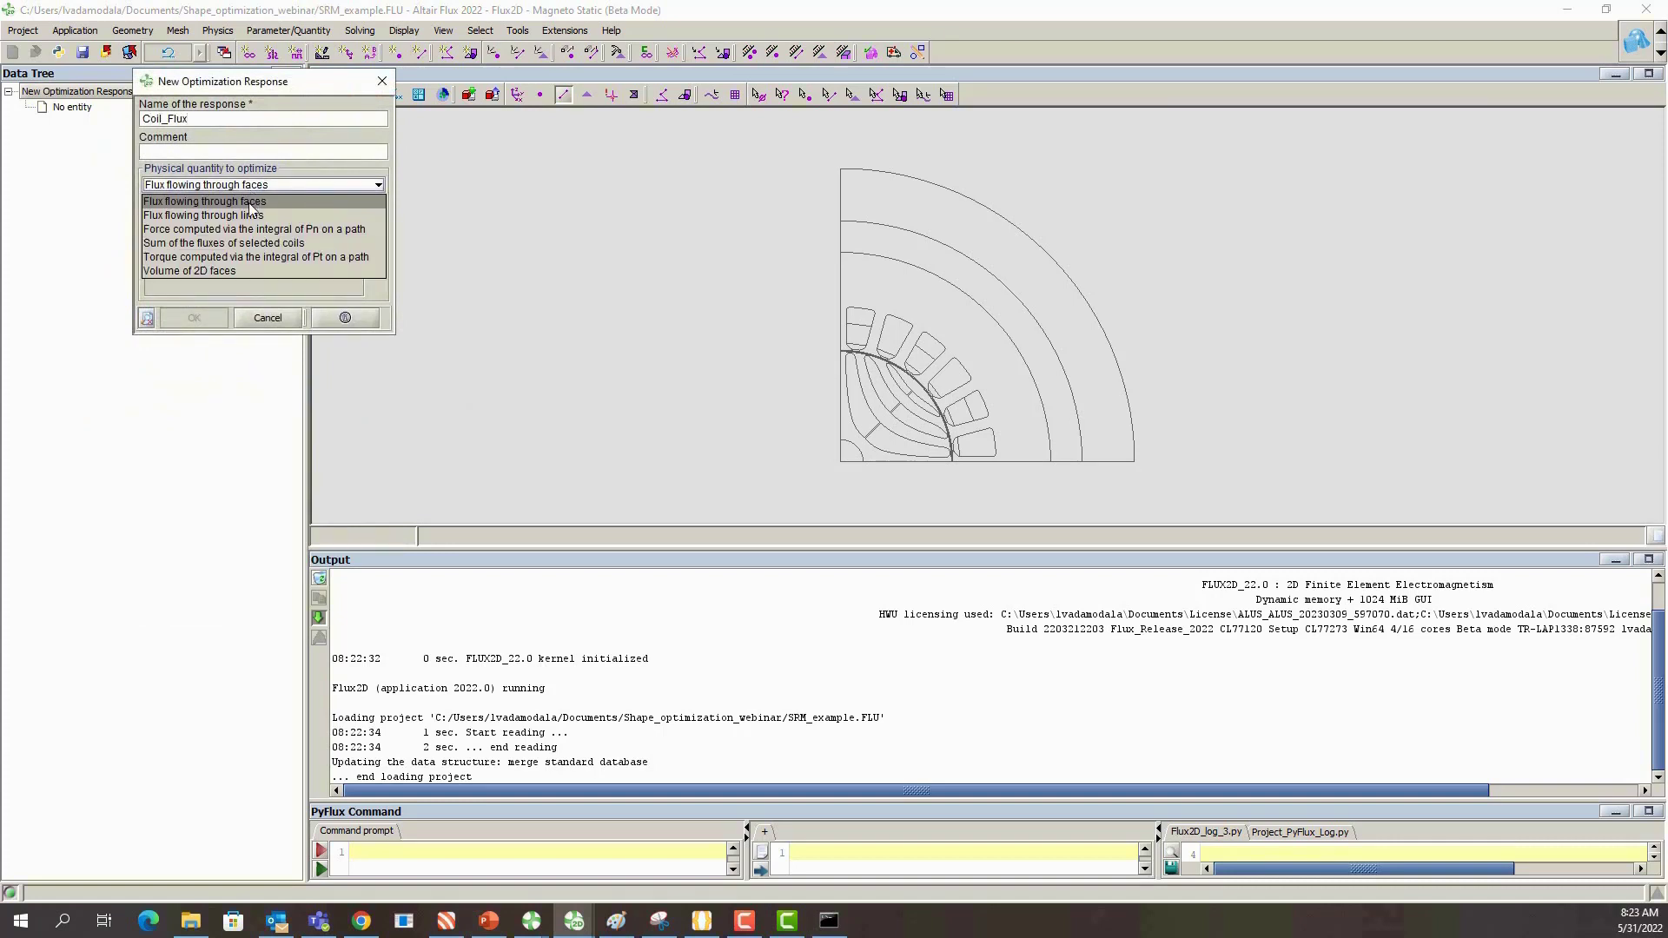
pyautogui.click(184, 244)
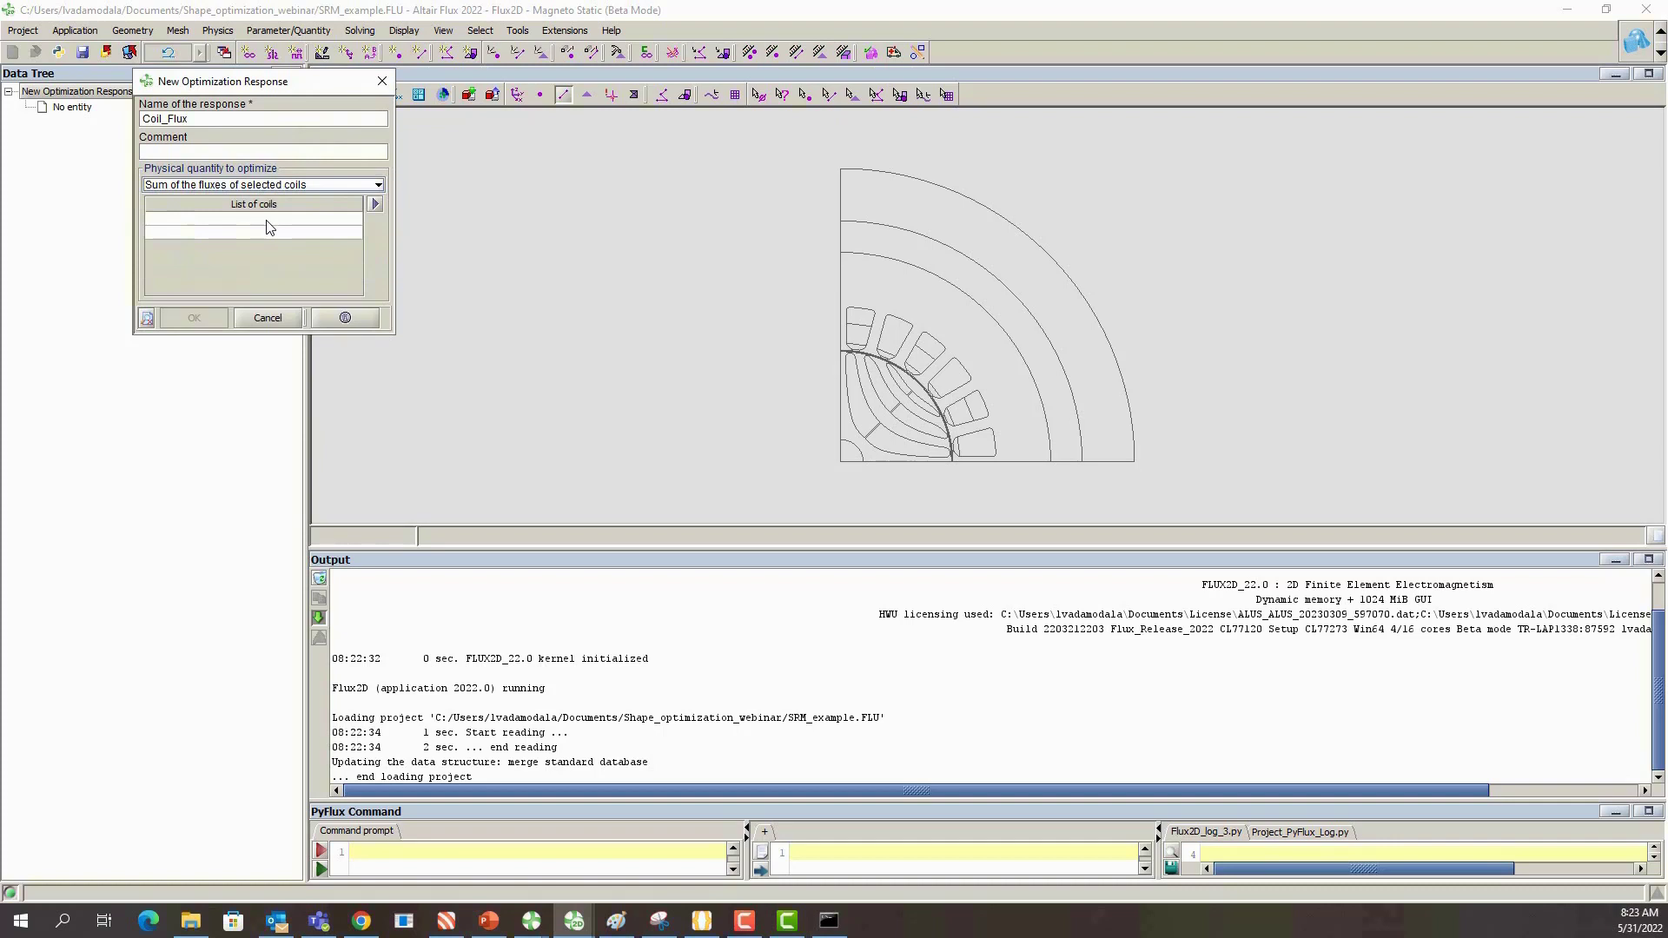
pyautogui.click(269, 227)
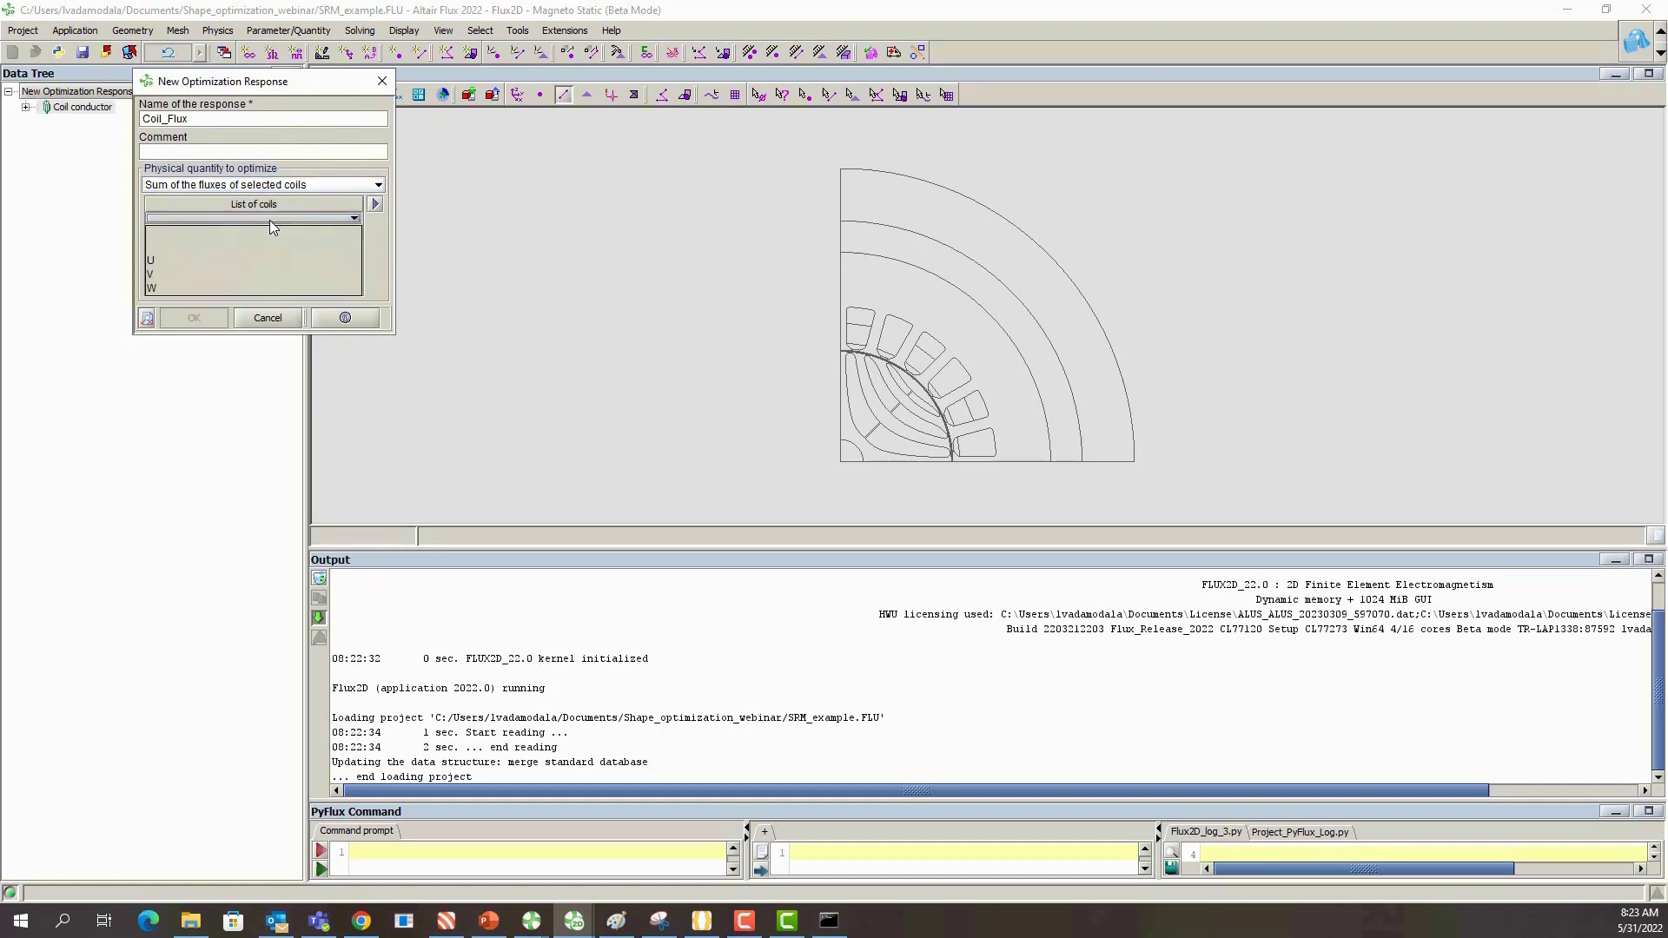
pyautogui.click(193, 264)
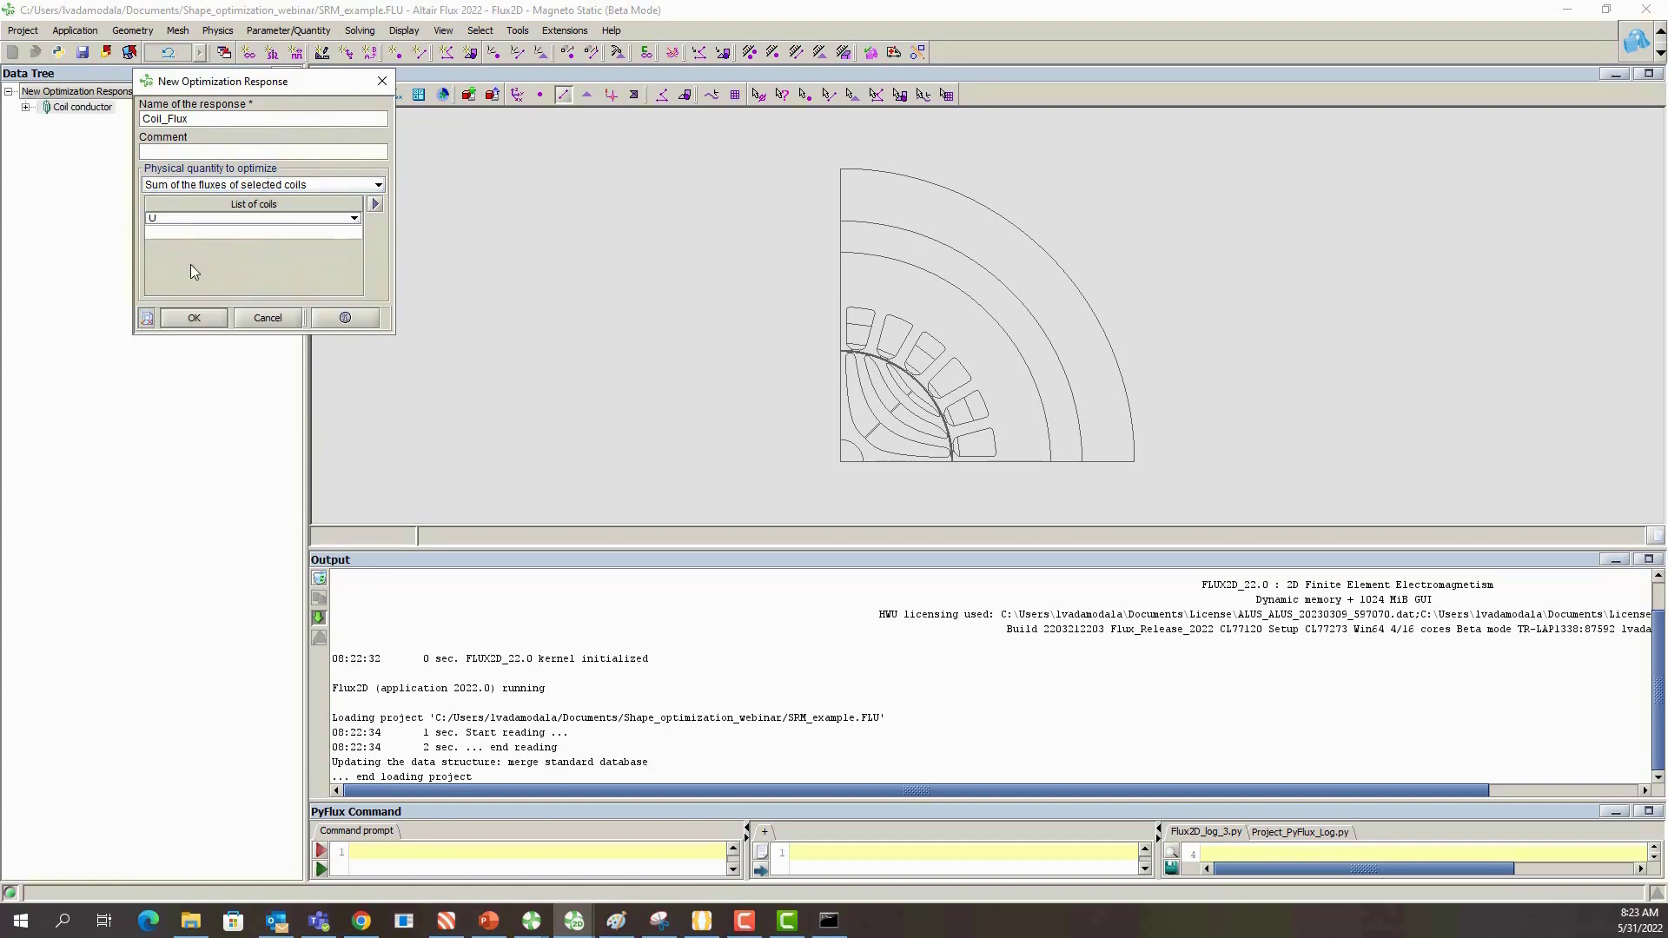
pyautogui.click(193, 317)
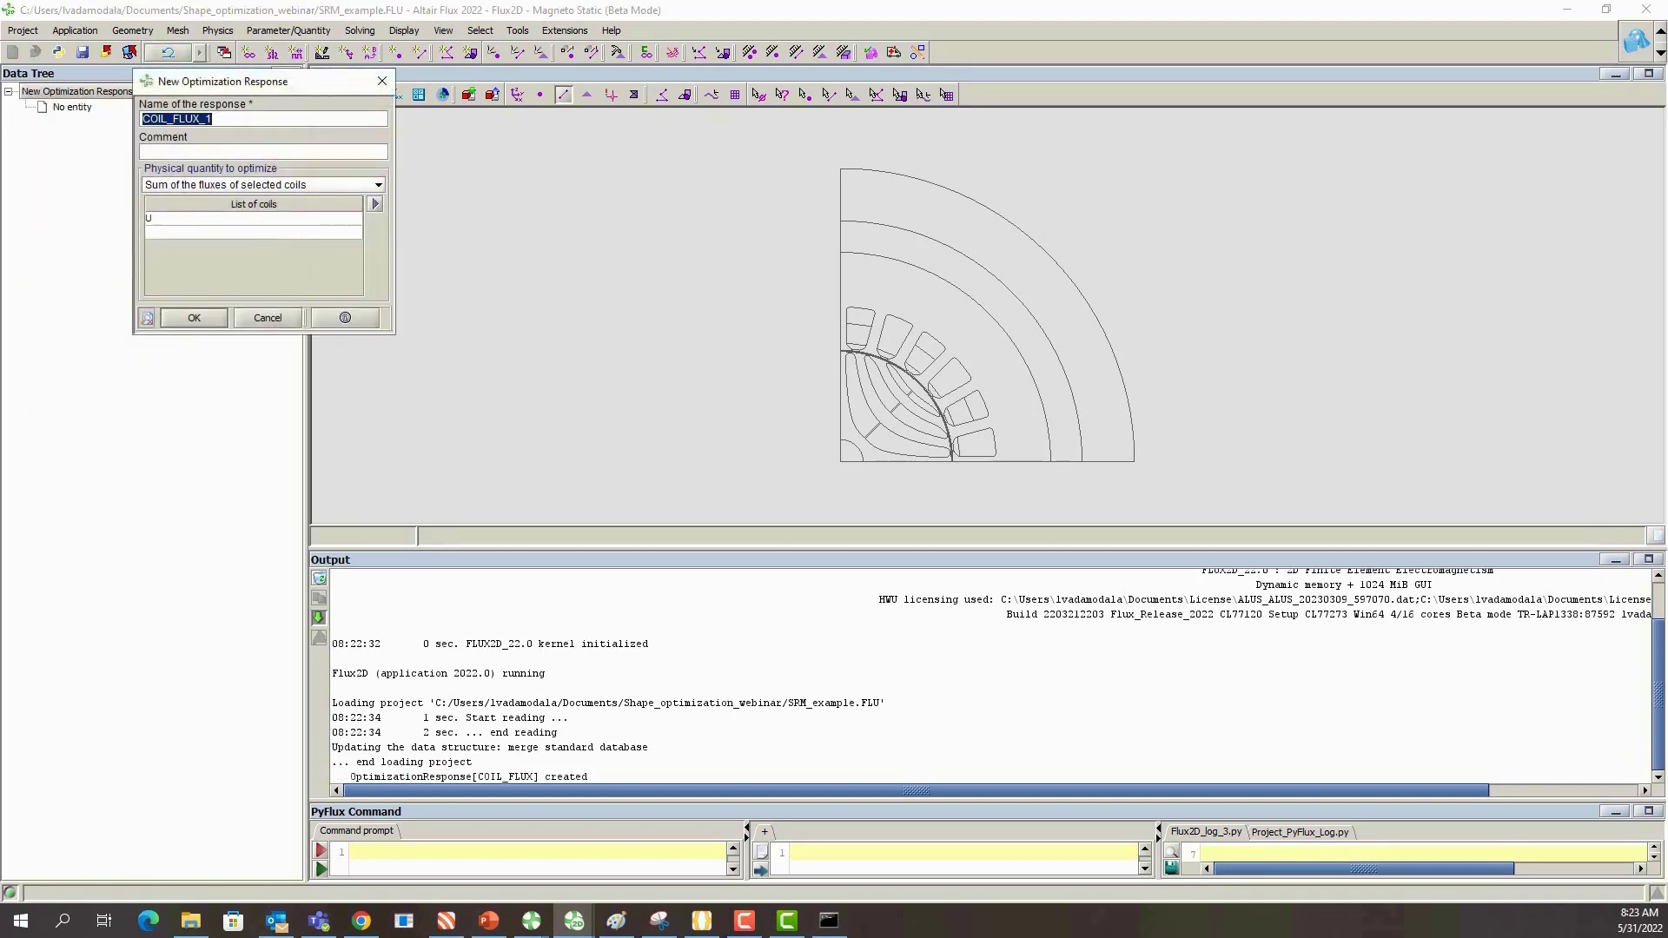
pyautogui.click(294, 316)
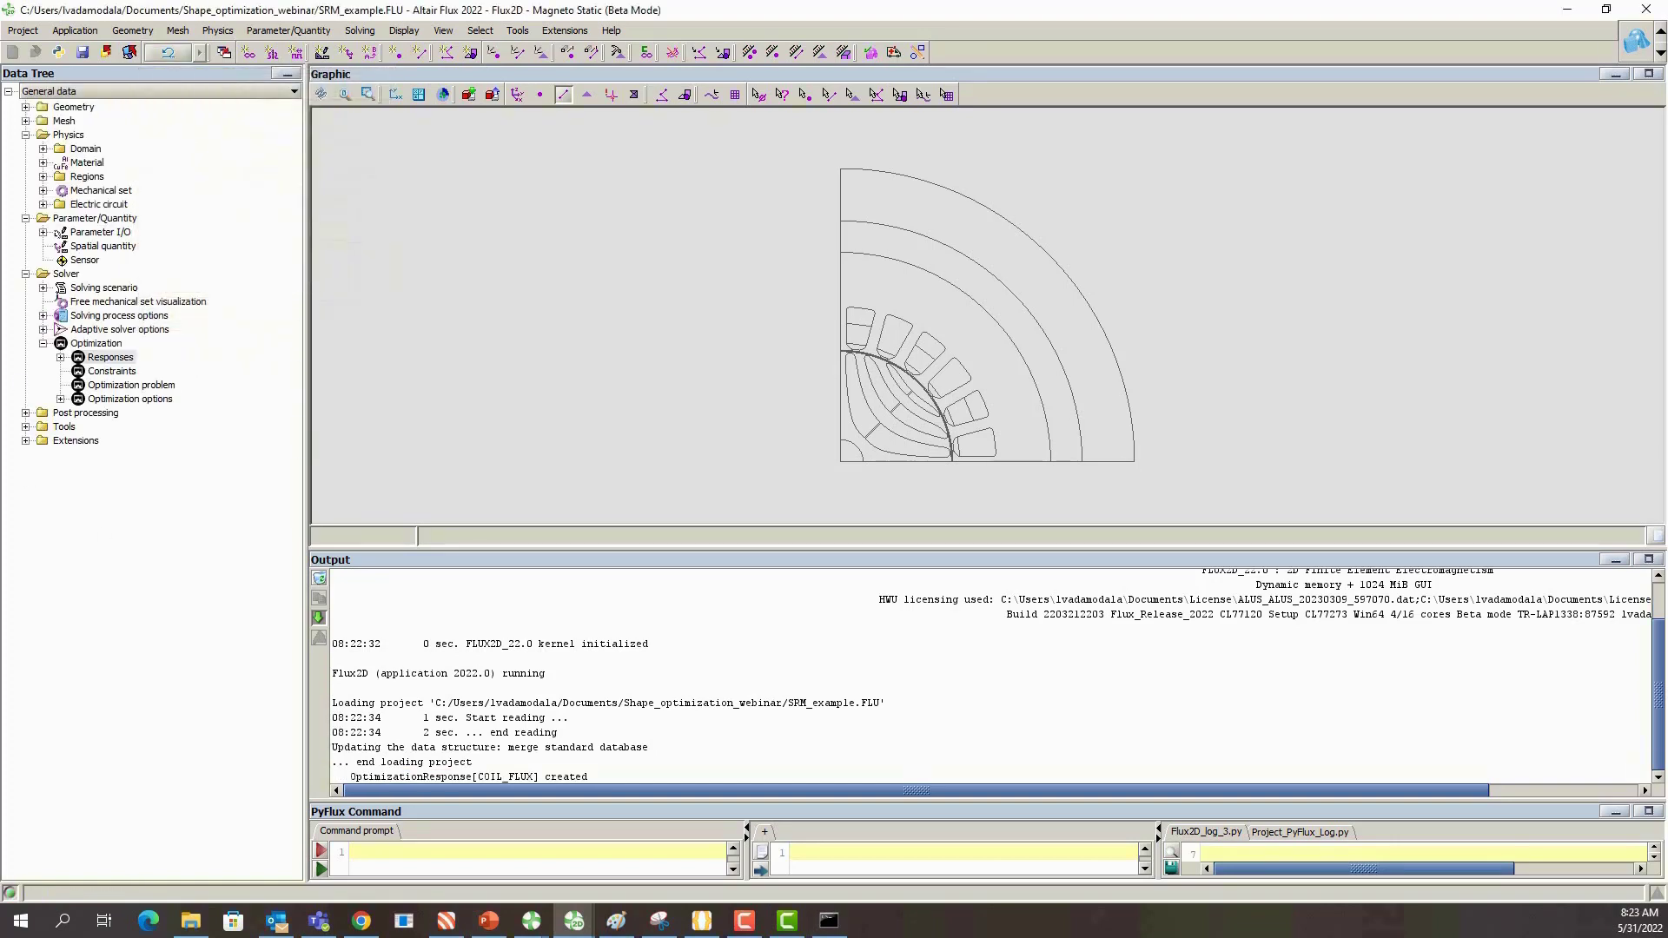
pyautogui.click(60, 357)
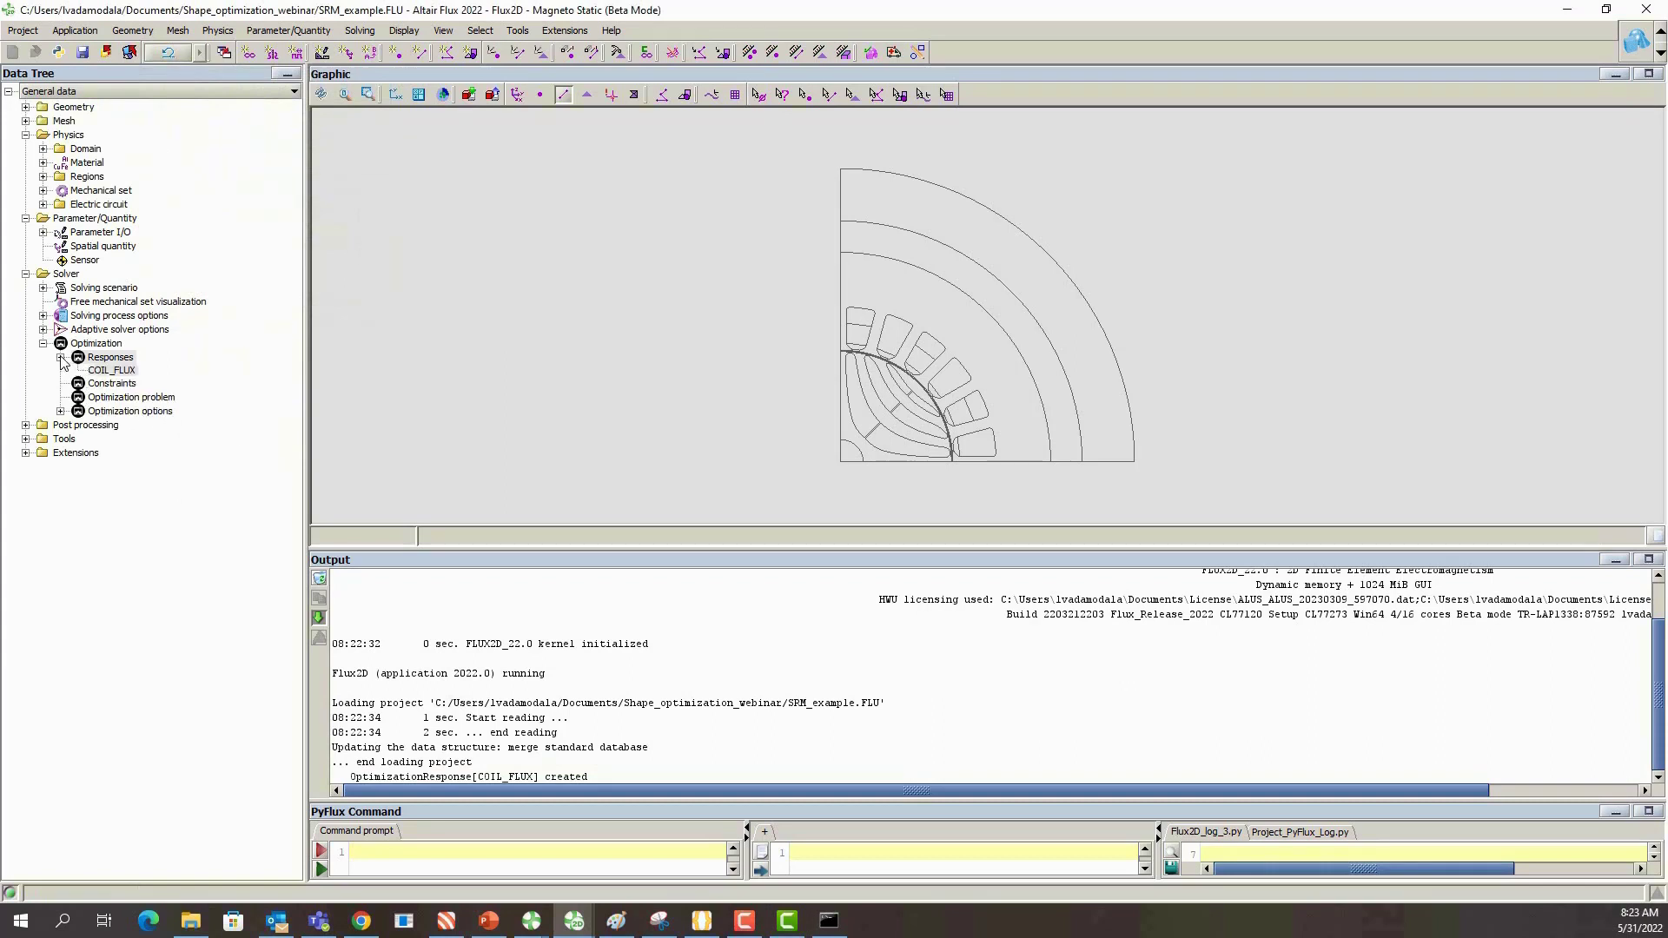
# Start a new optimization constraint named Volume_constraint with the type Constraint of 2D faces volume
pyautogui.click(133, 390)
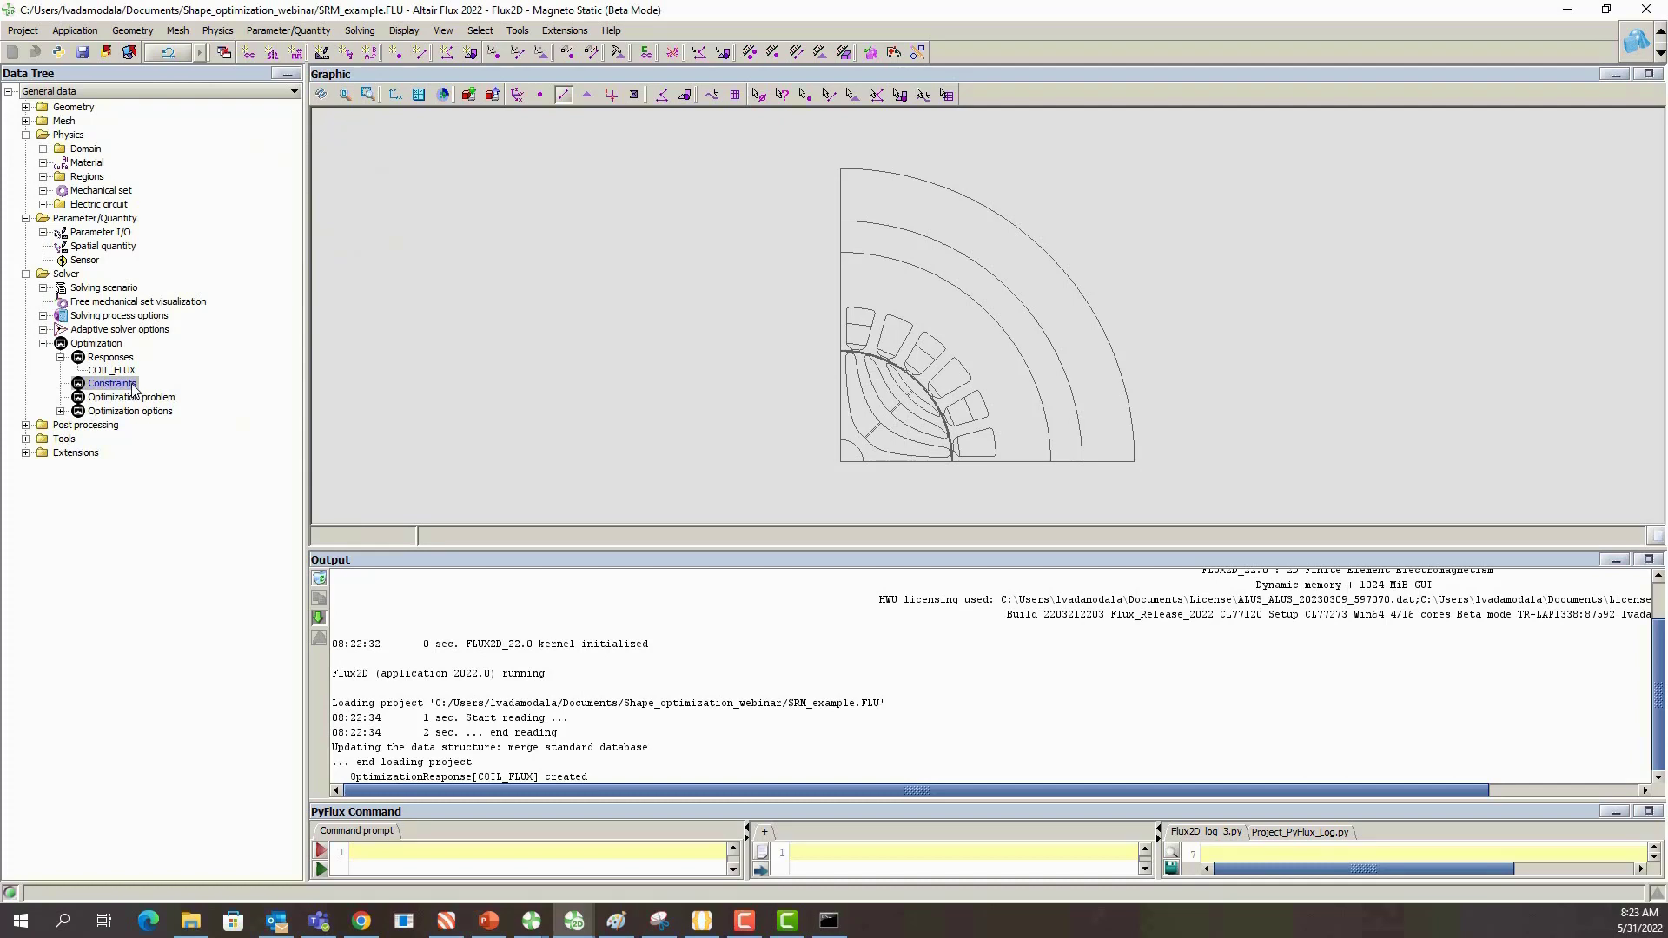
pyautogui.rightClick(133, 386)
pyautogui.click(164, 396)
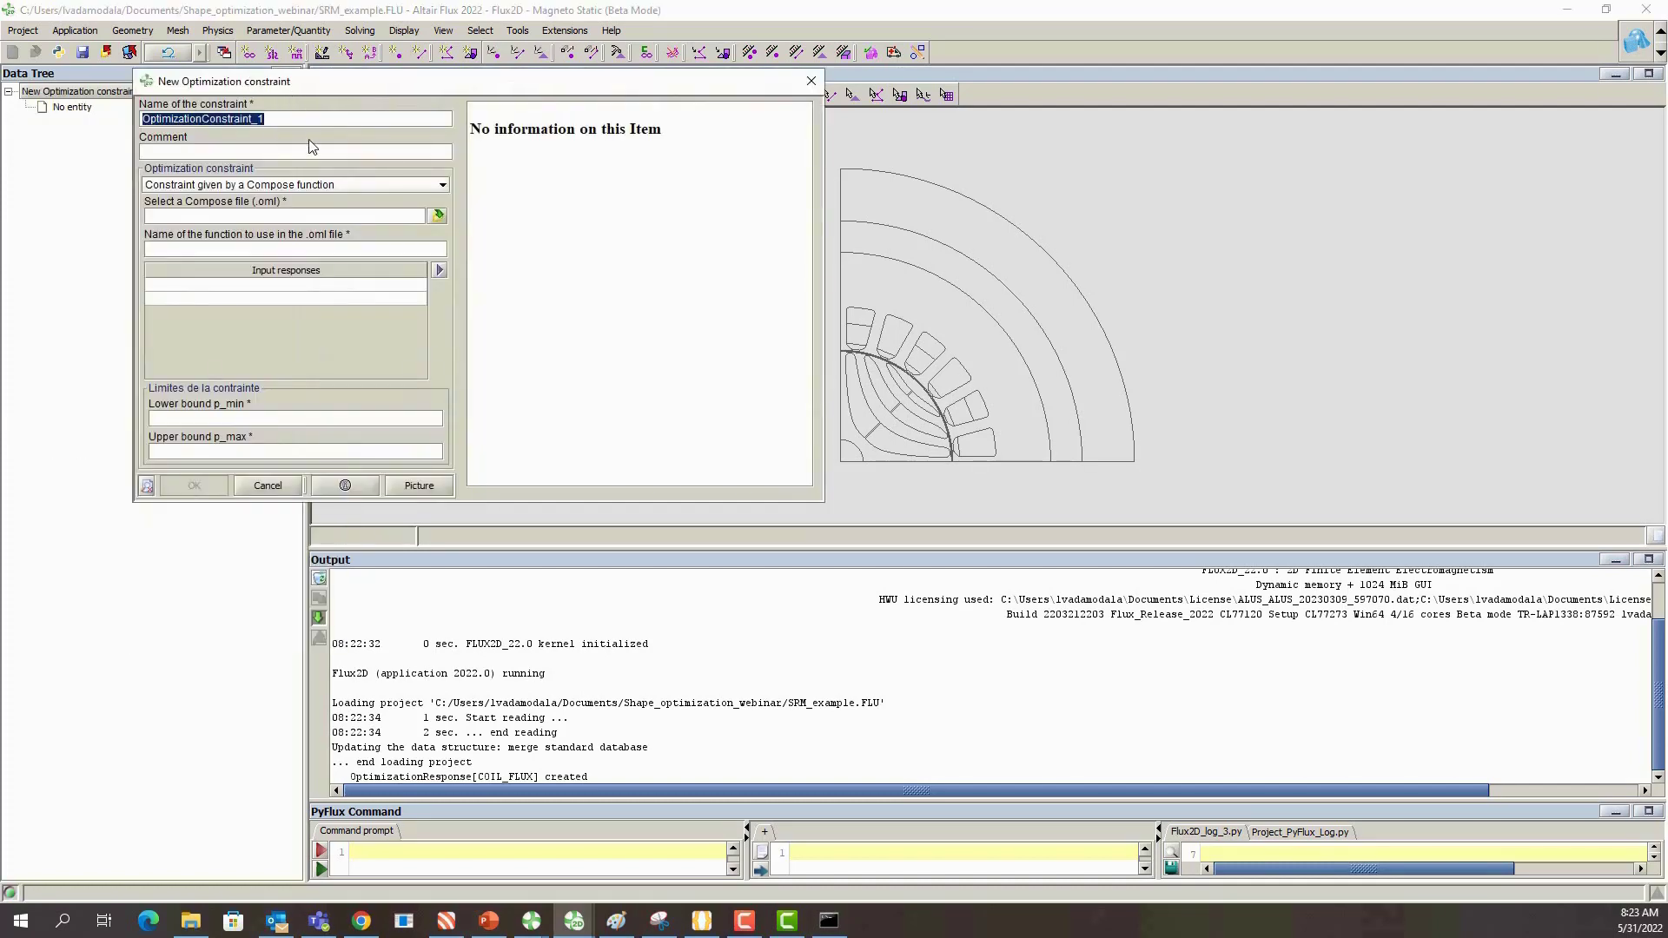
pyautogui.write('Volume')
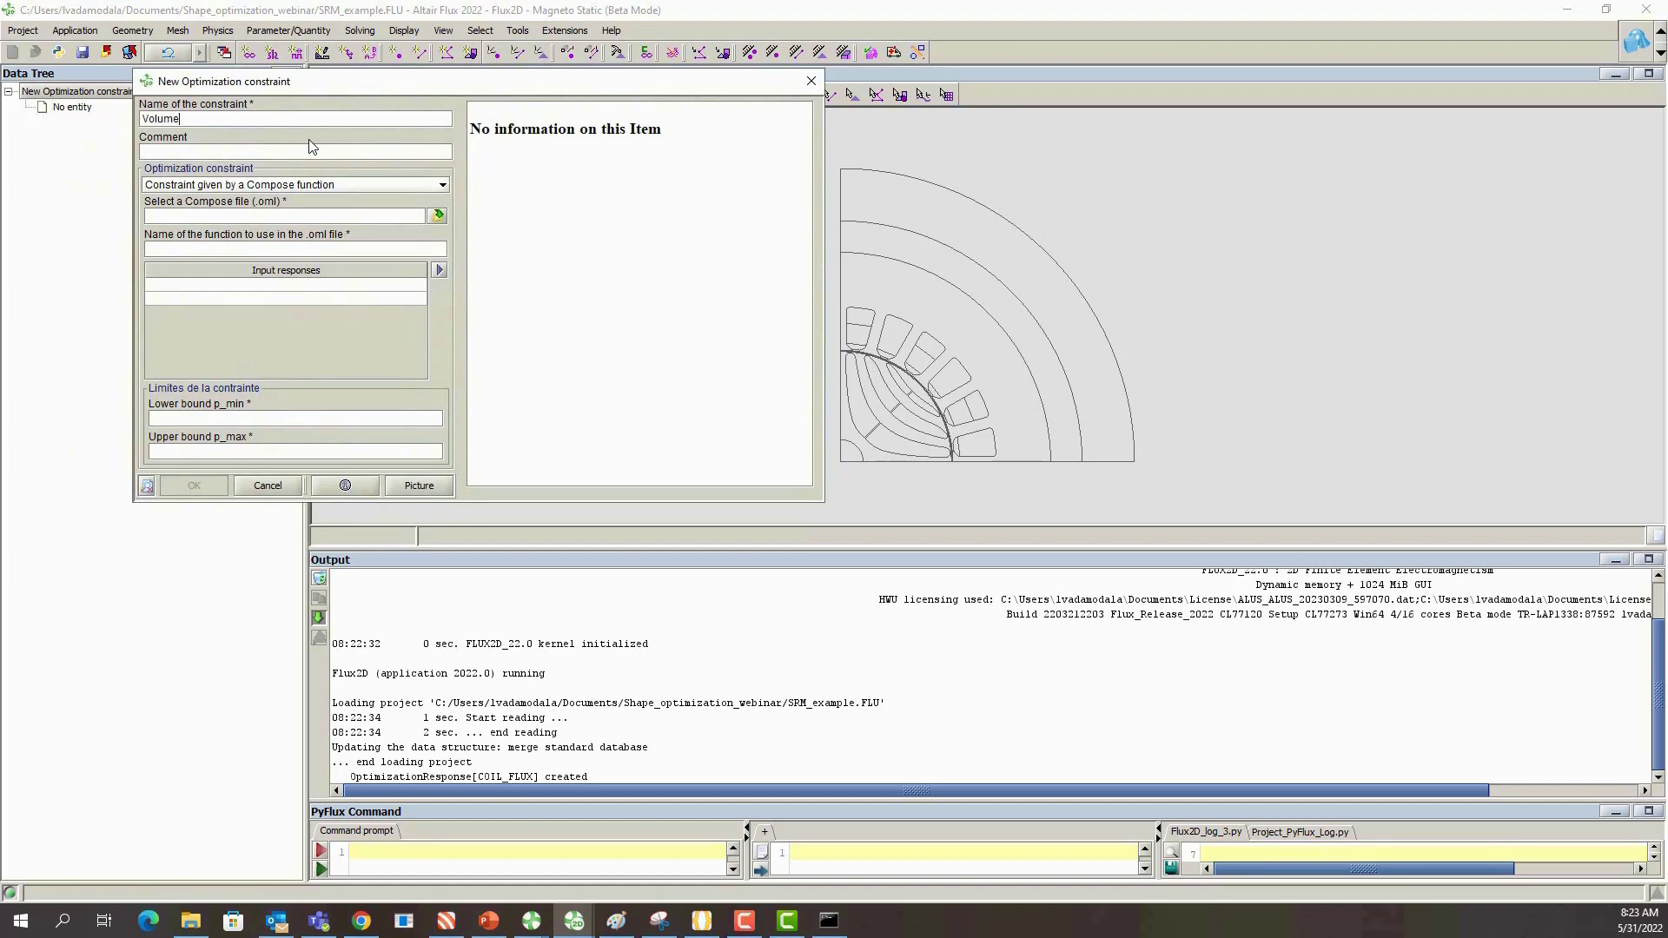
pyautogui.write('_constraint')
pyautogui.click(271, 186)
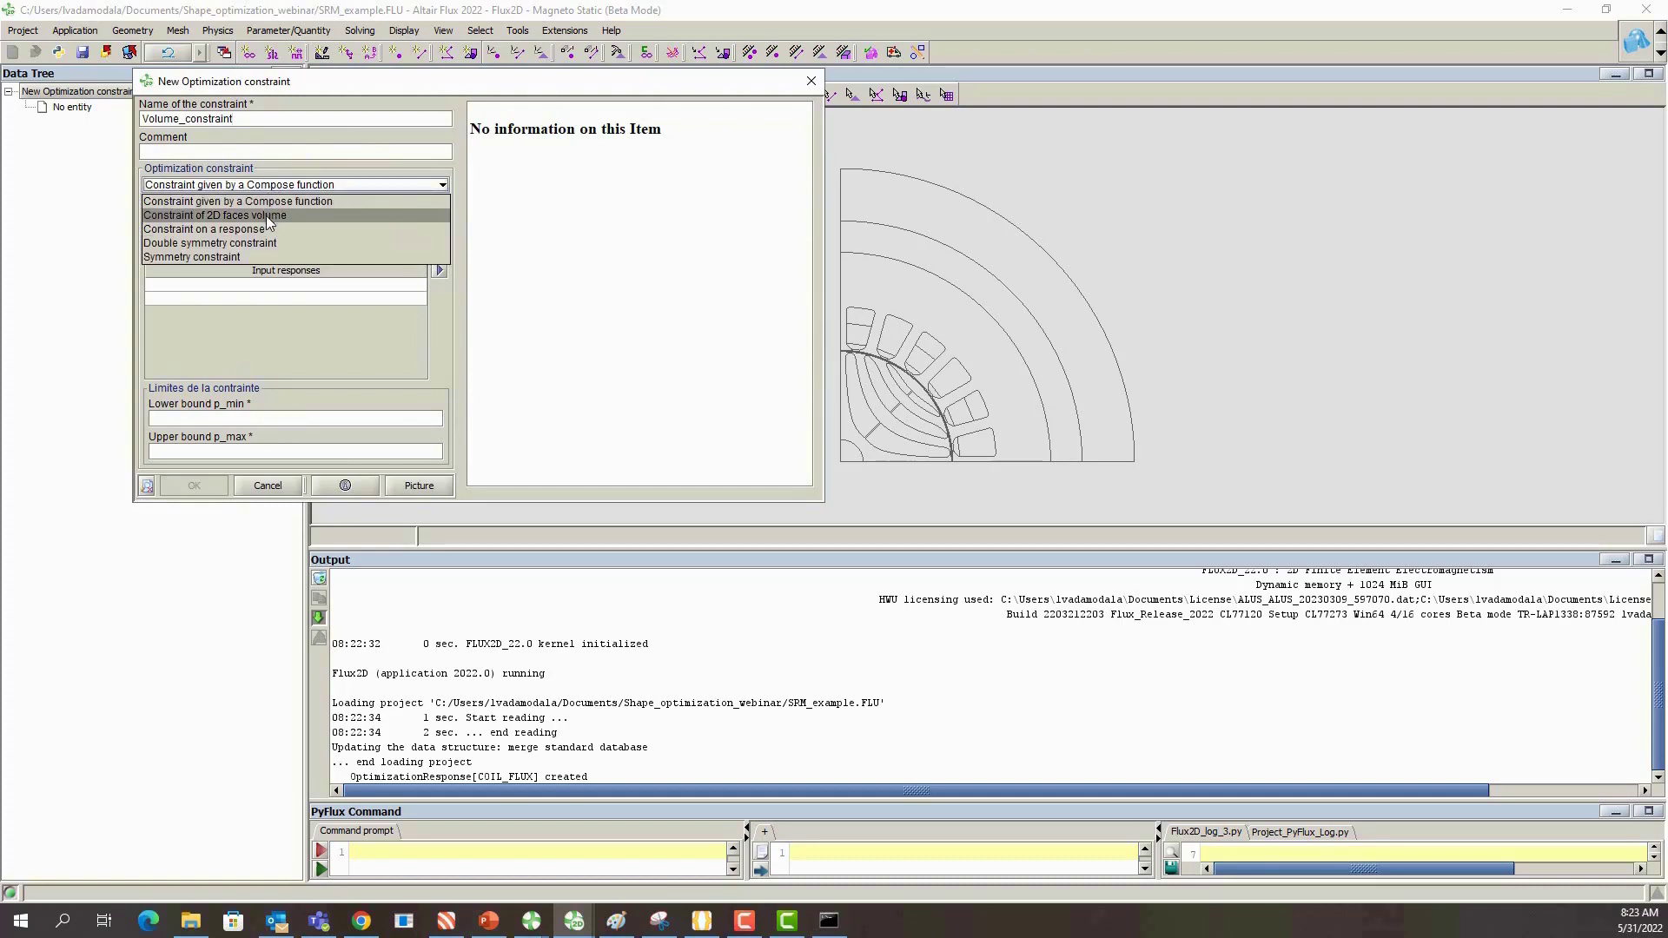
pyautogui.click(266, 216)
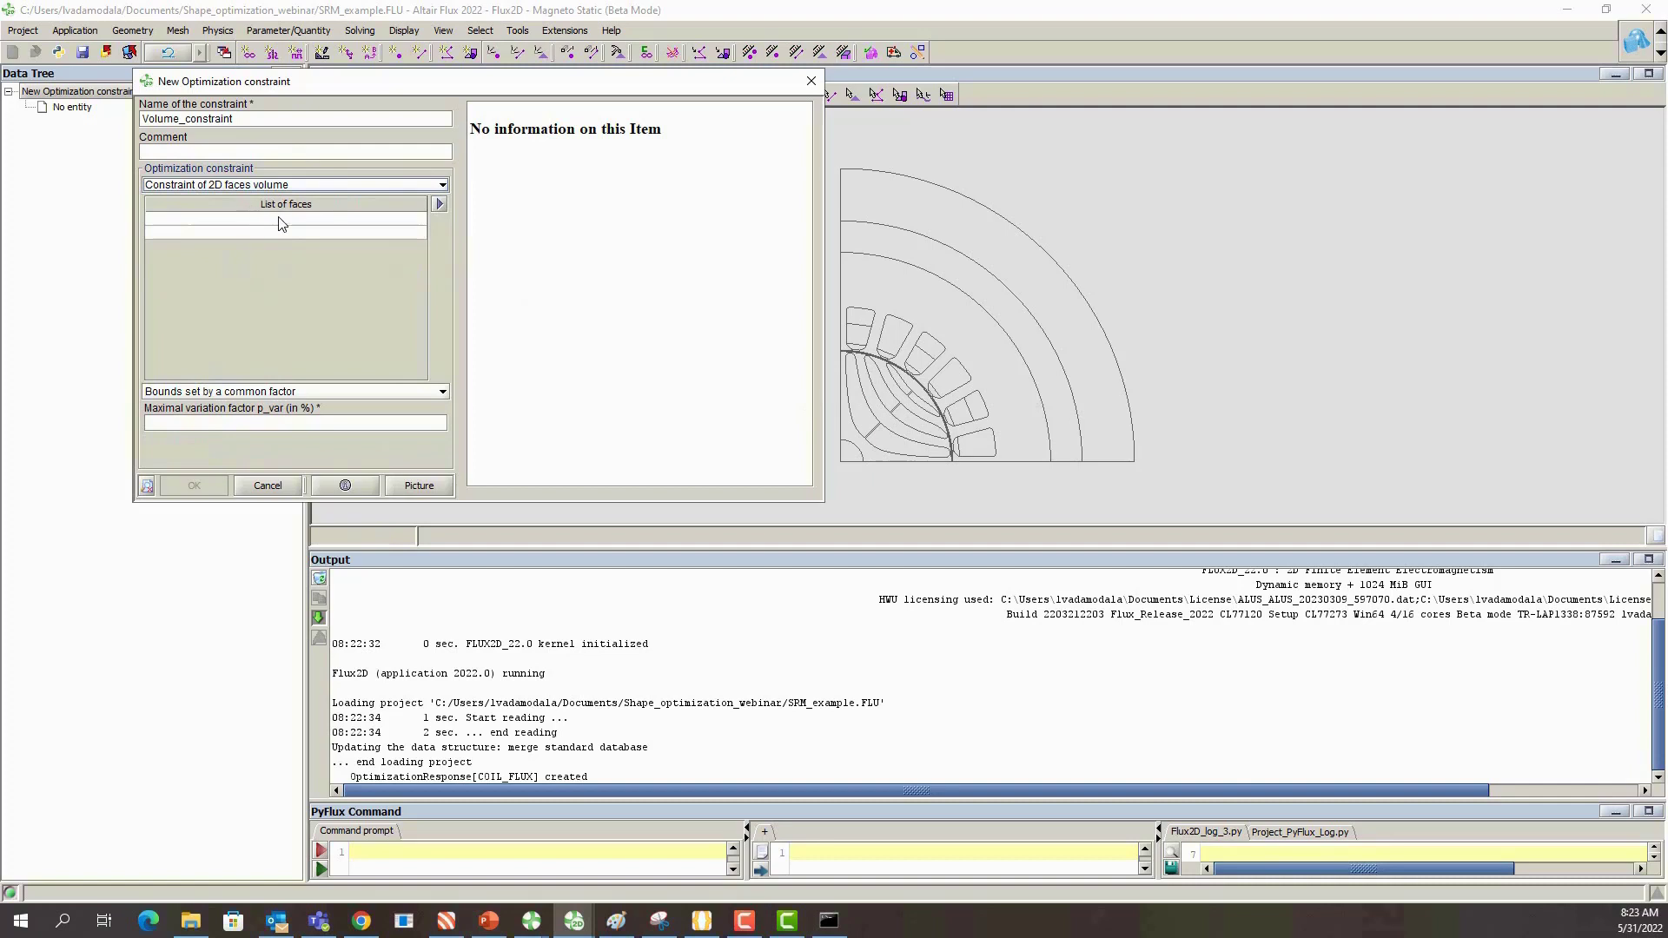
# Add the rotor core face, number 25, to the volume constraint's list of faces
pyautogui.click(342, 221)
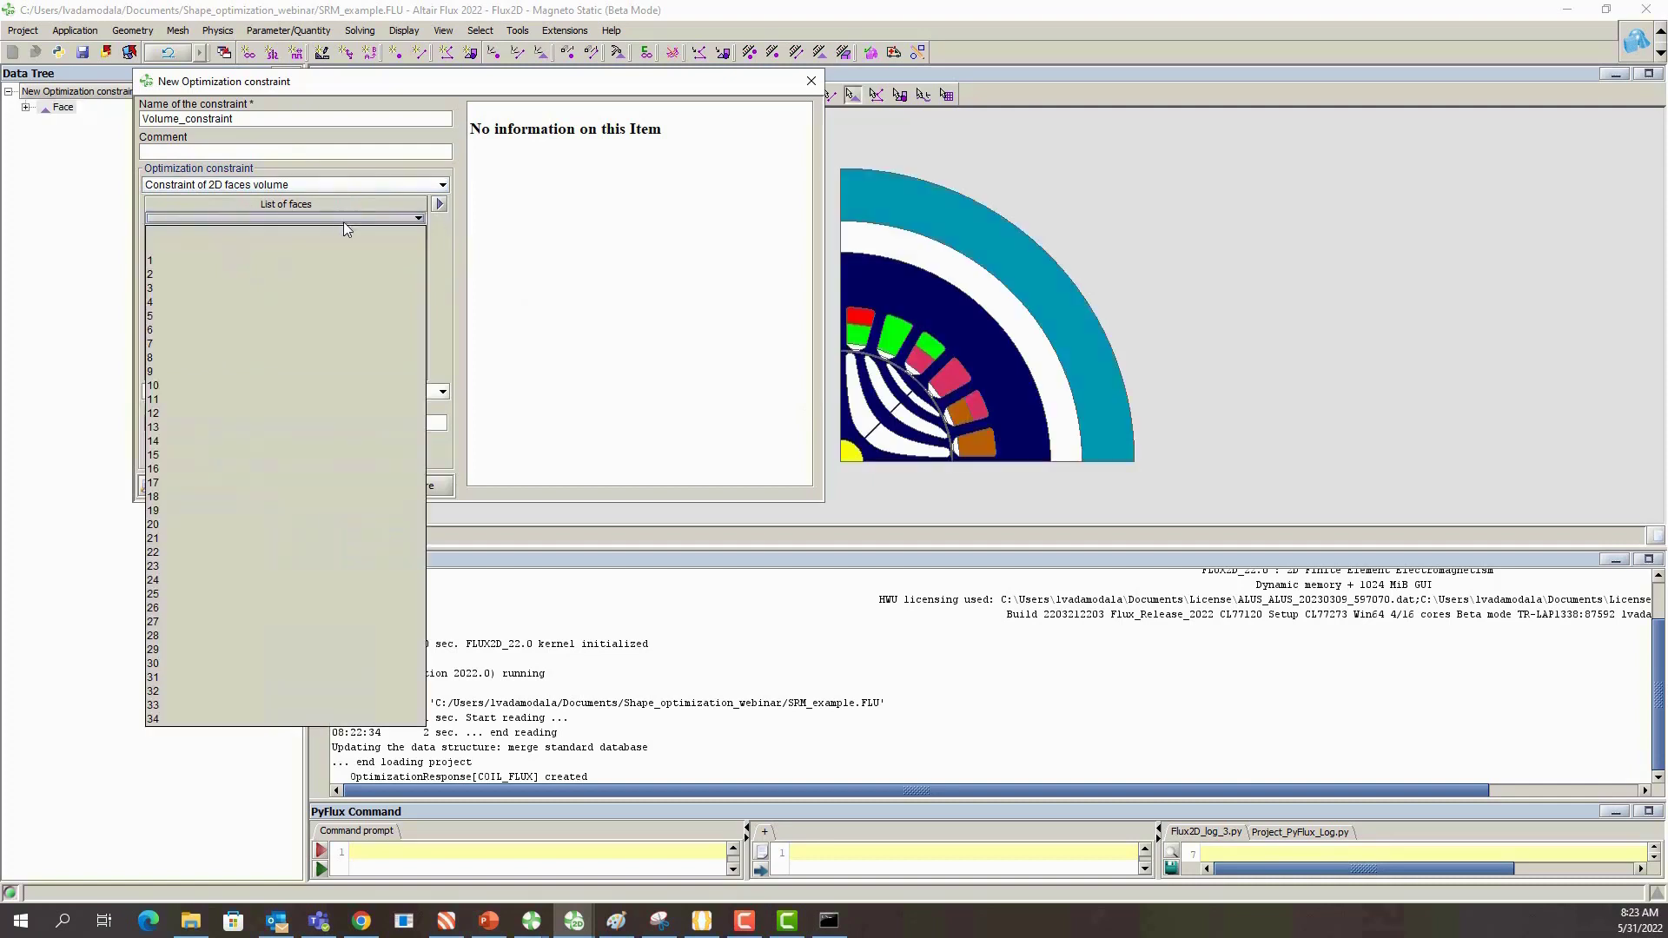
pyautogui.click(851, 434)
pyautogui.moveTo(943, 495); pyautogui.dragTo(1156, 415)
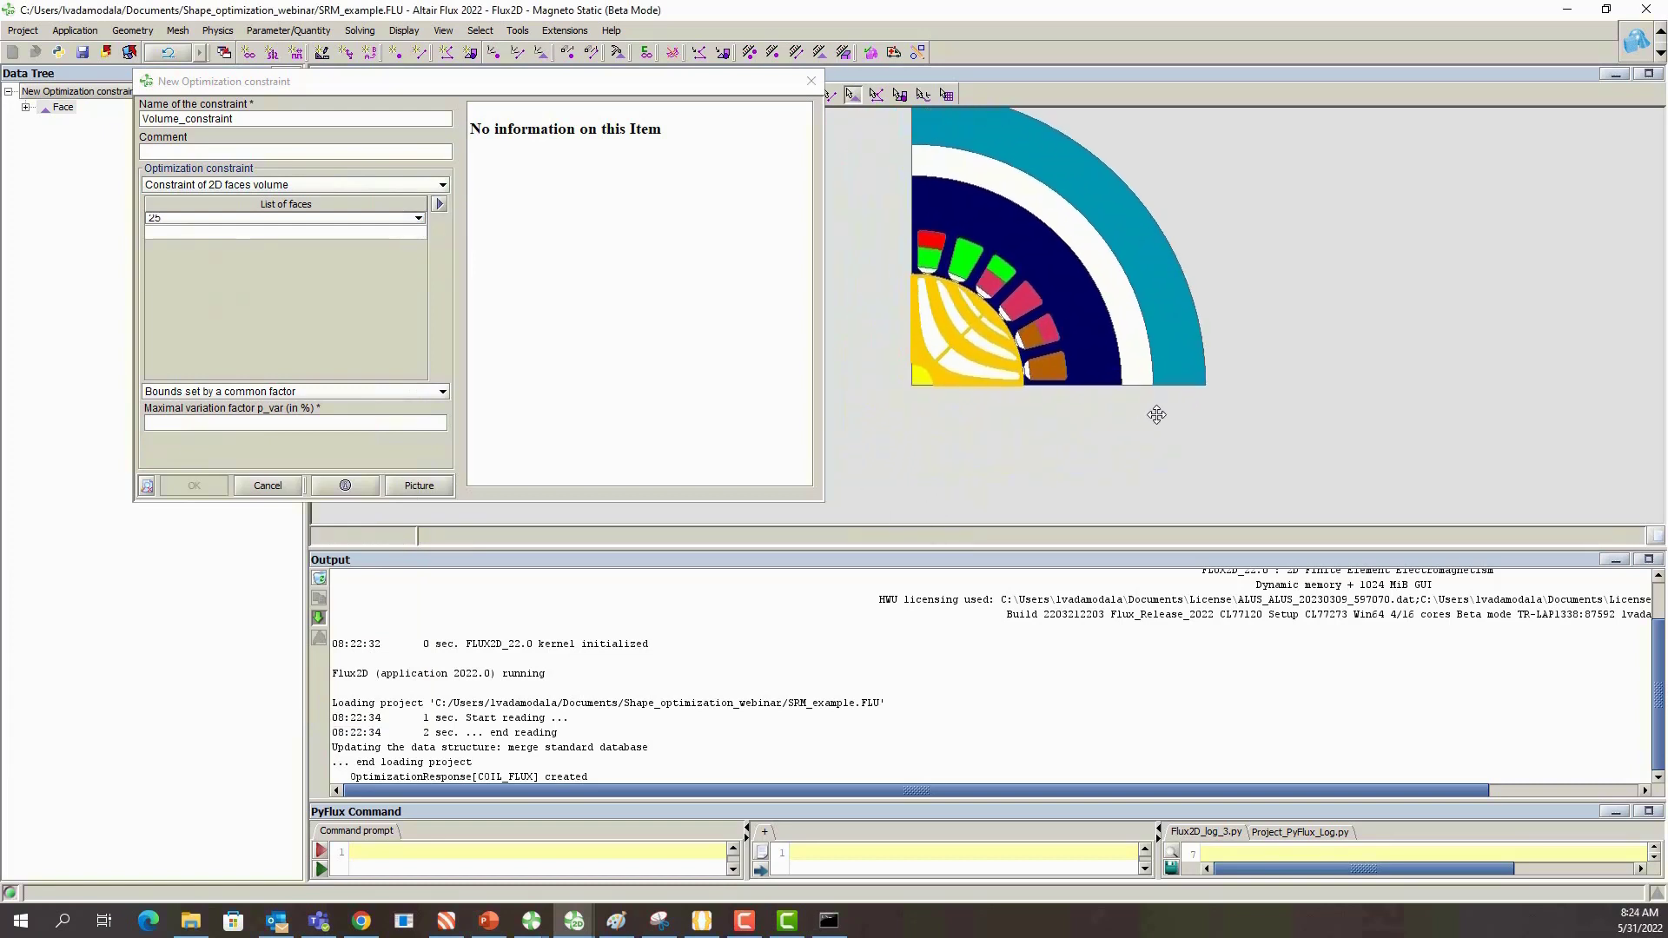
# Set the constraint's bounds by values, with lower bound 1e-5 and upper bound 5.3305e-5, and create the constraint
pyautogui.click(299, 391)
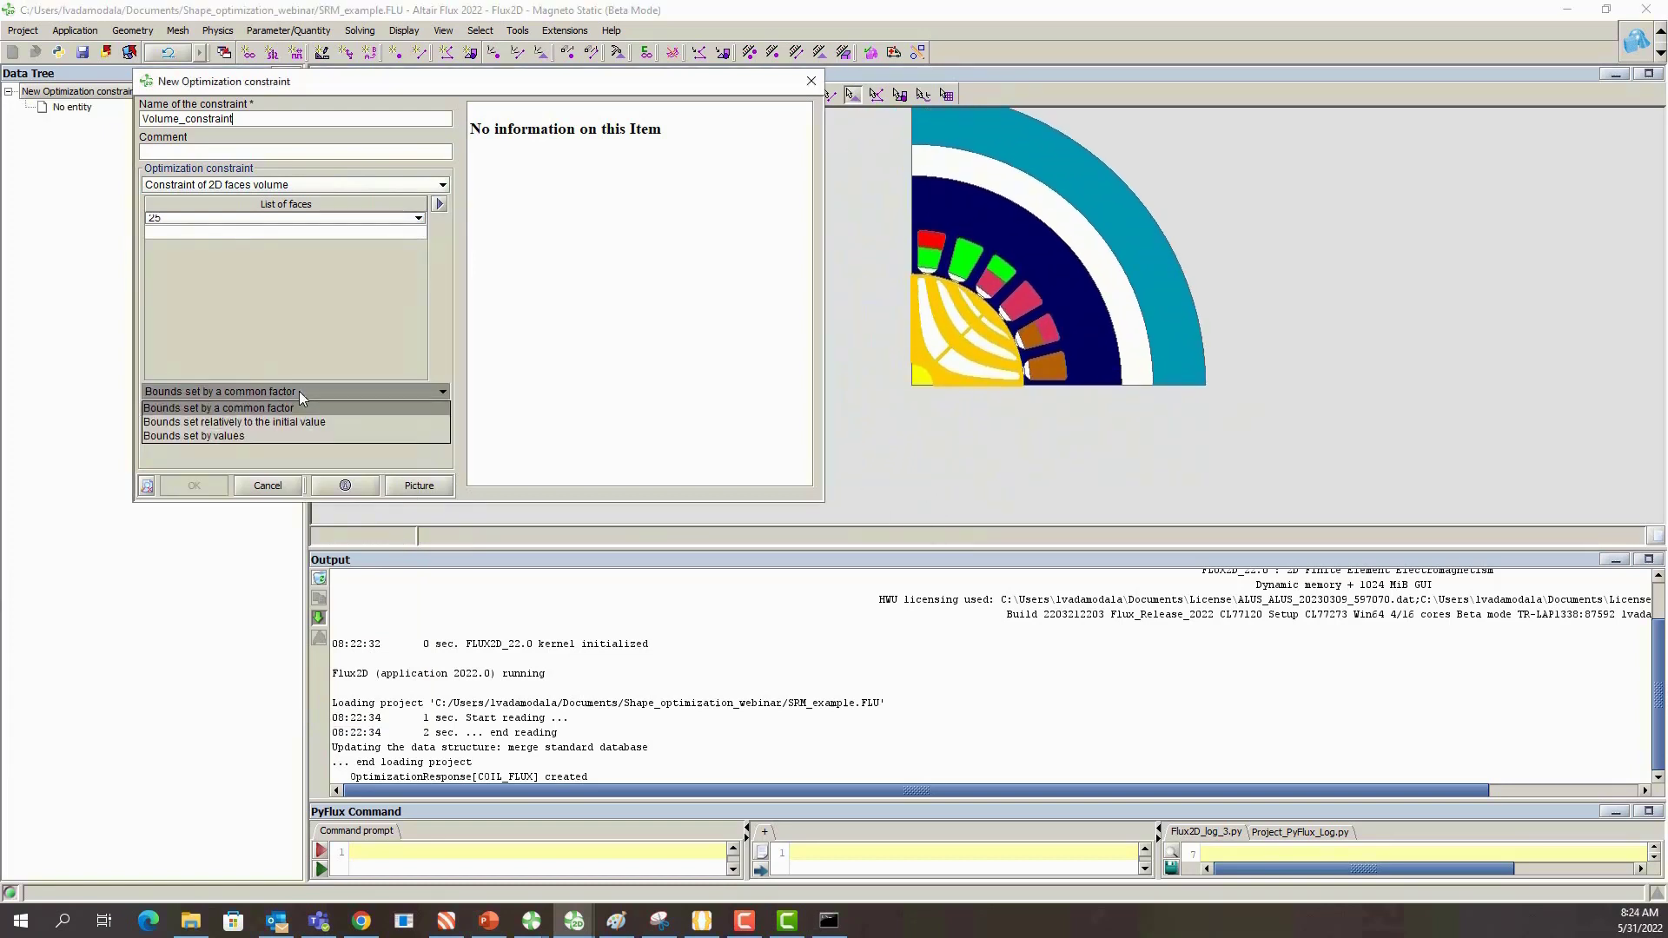
pyautogui.click(242, 436)
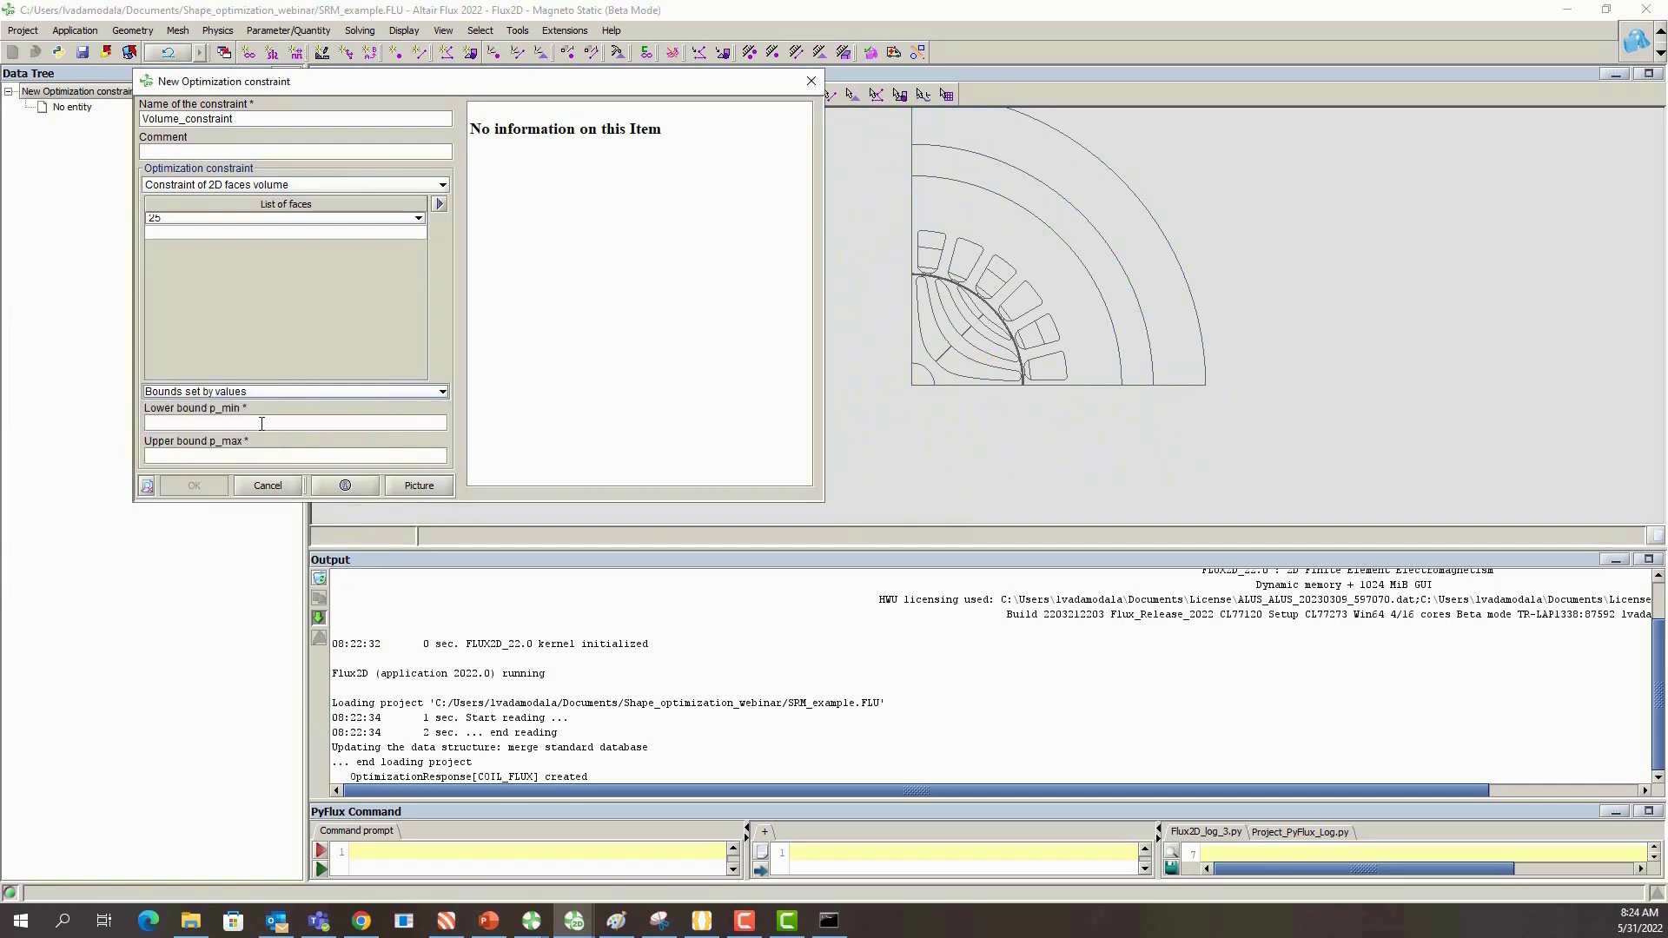
pyautogui.click(261, 424)
pyautogui.write('1e-')
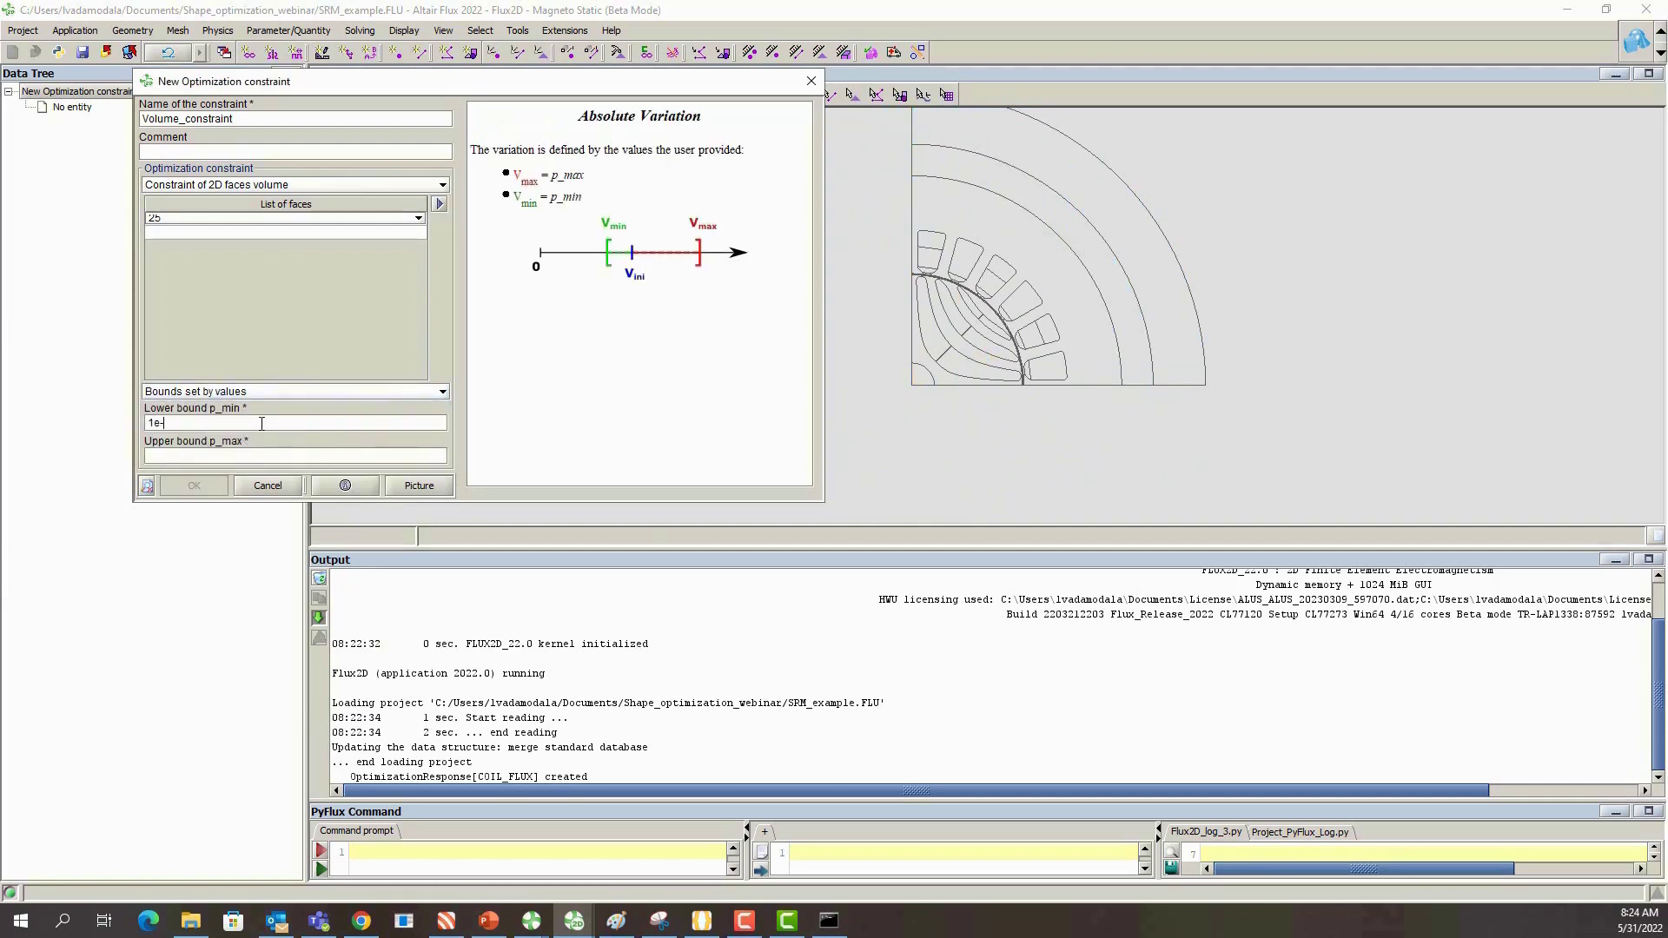
pyautogui.write('5')
pyautogui.click(253, 456)
pyautogui.write('5')
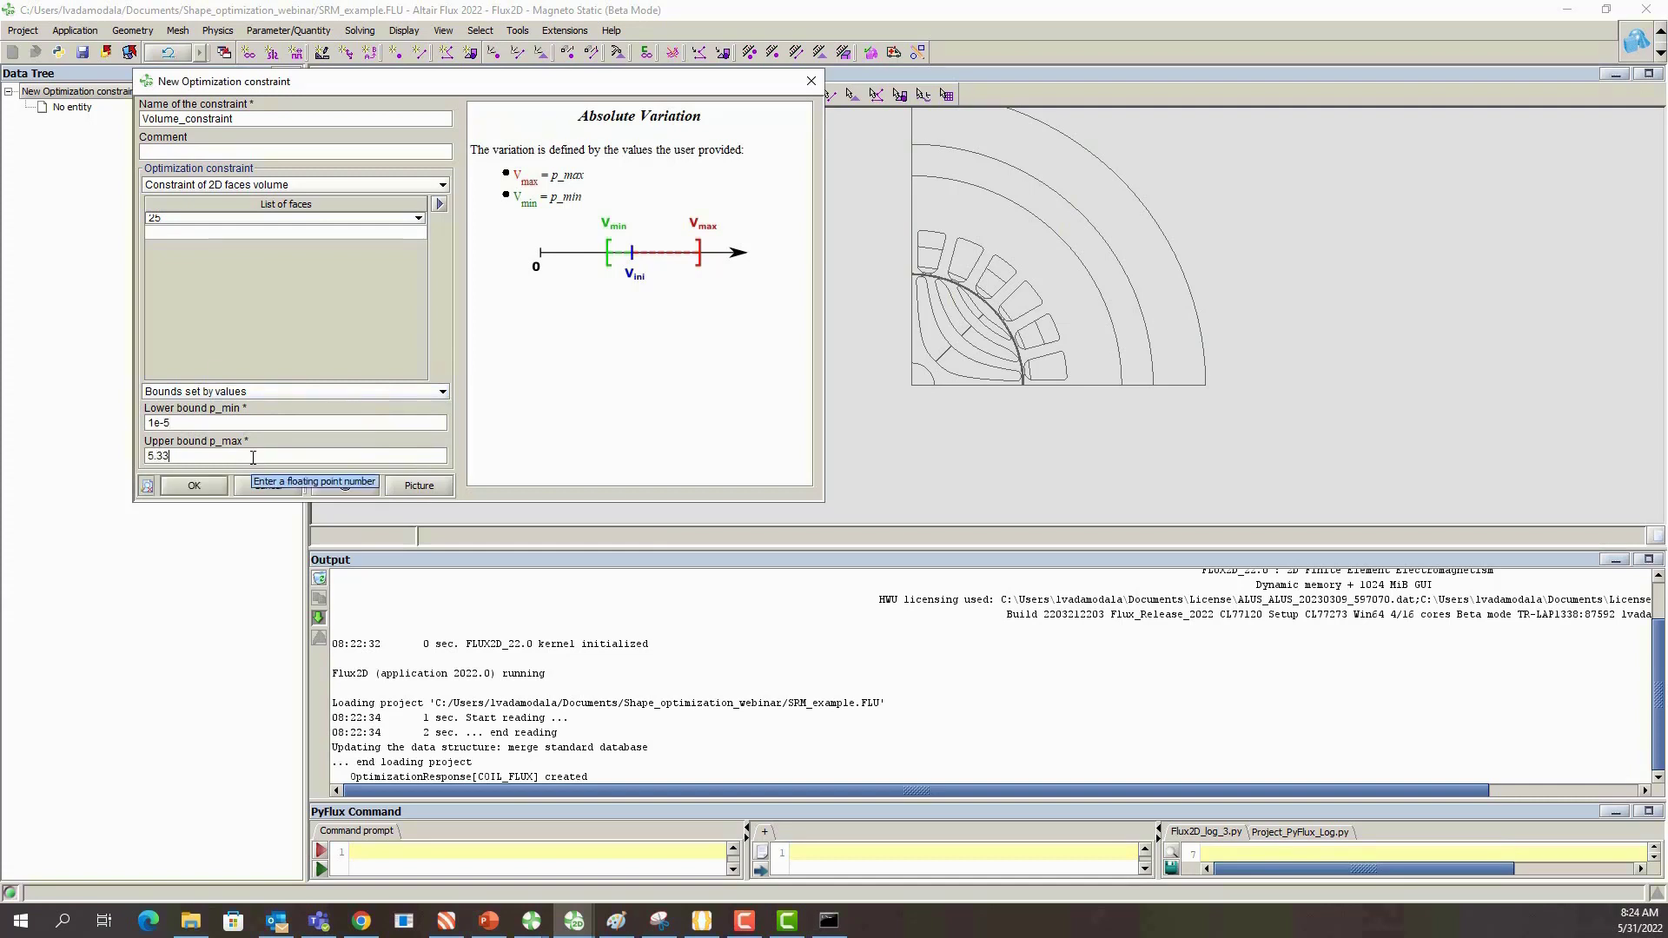
pyautogui.write('.3305e-5')
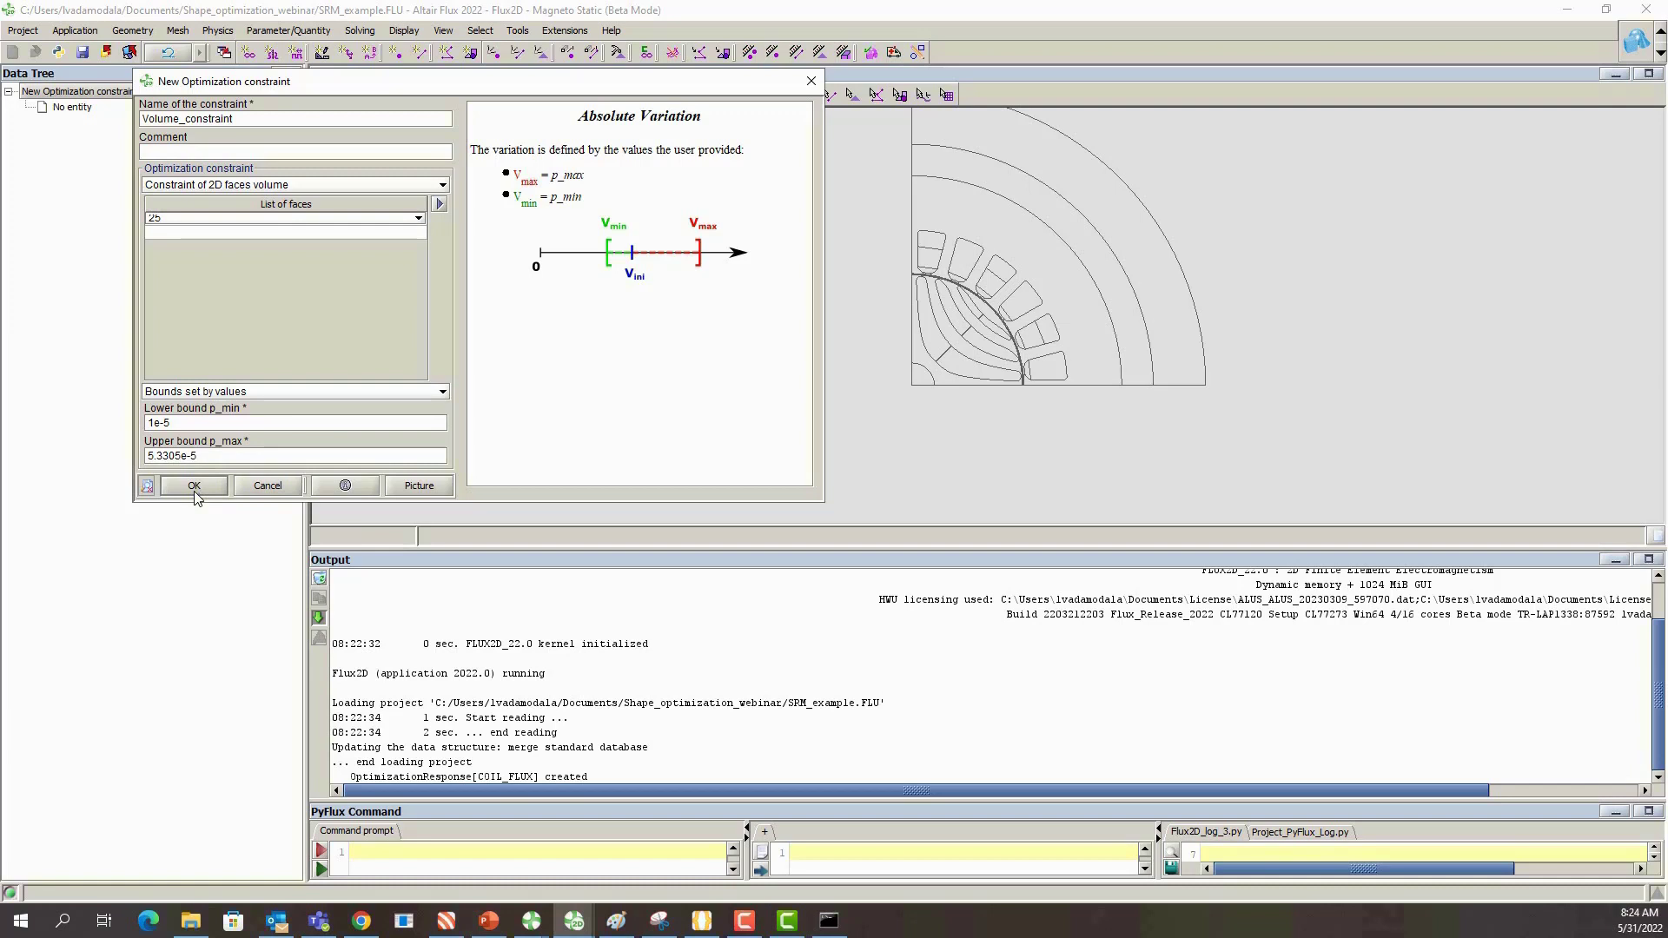
pyautogui.click(195, 489)
pyautogui.click(167, 491)
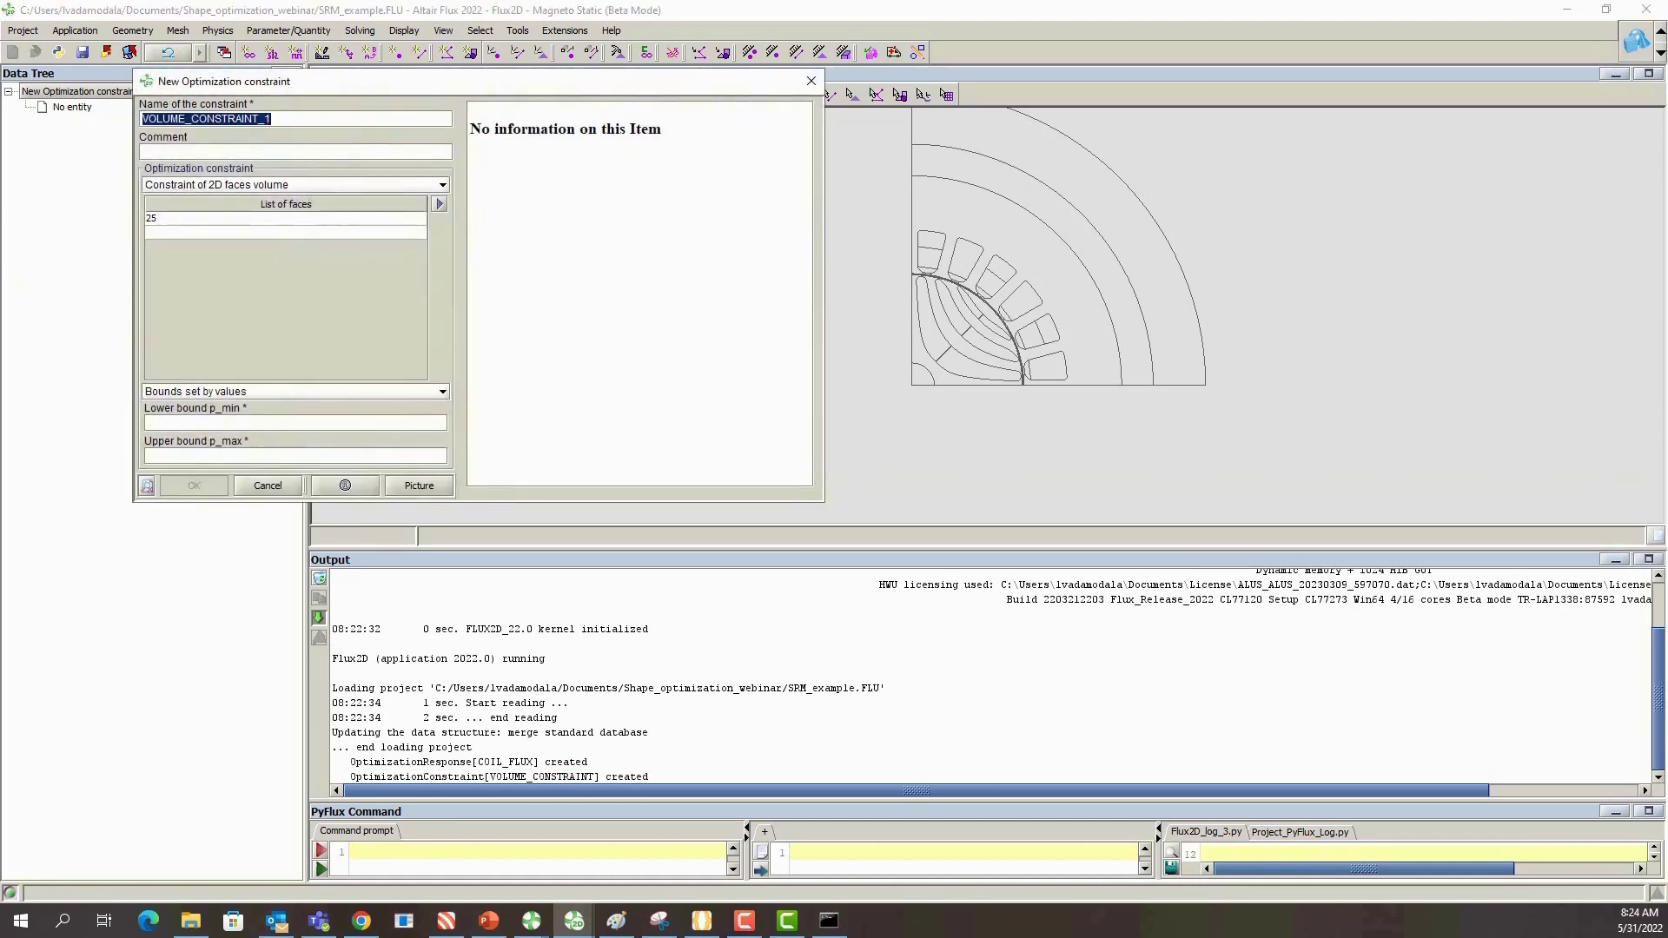
# Name the new optimization constraint Symmetry_constarint and set its type to Symmetry constraint
pyautogui.click(232, 114)
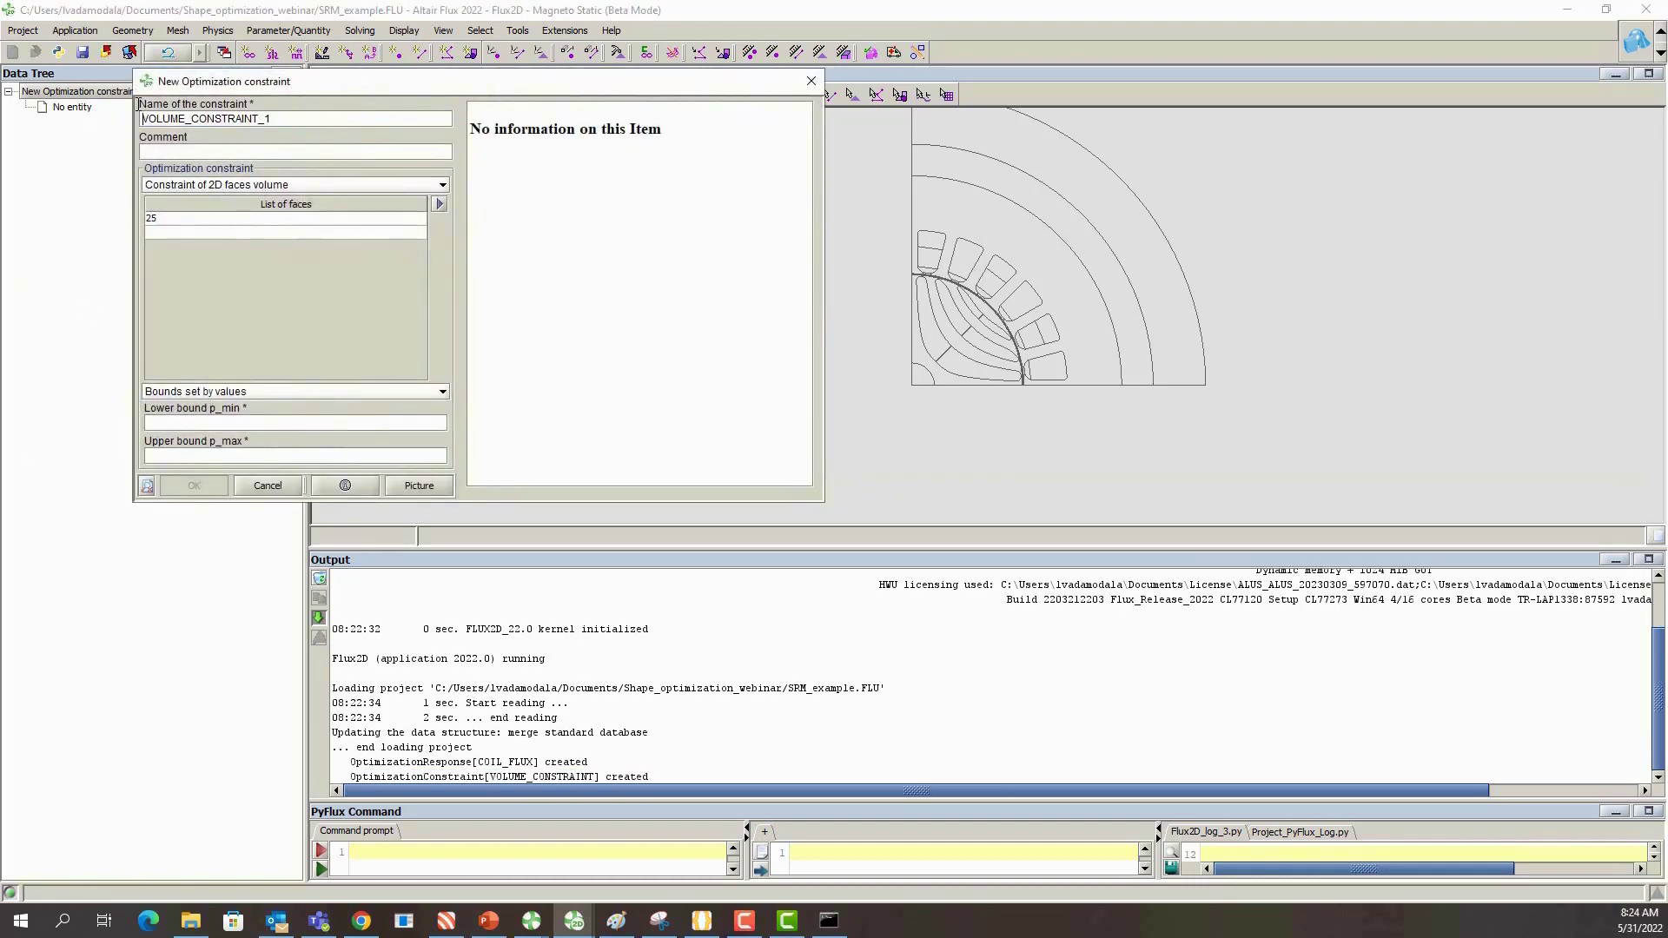
pyautogui.hotkey('ctrl', 'a')
pyautogui.write('Symmetry_constarint')
pyautogui.click(260, 186)
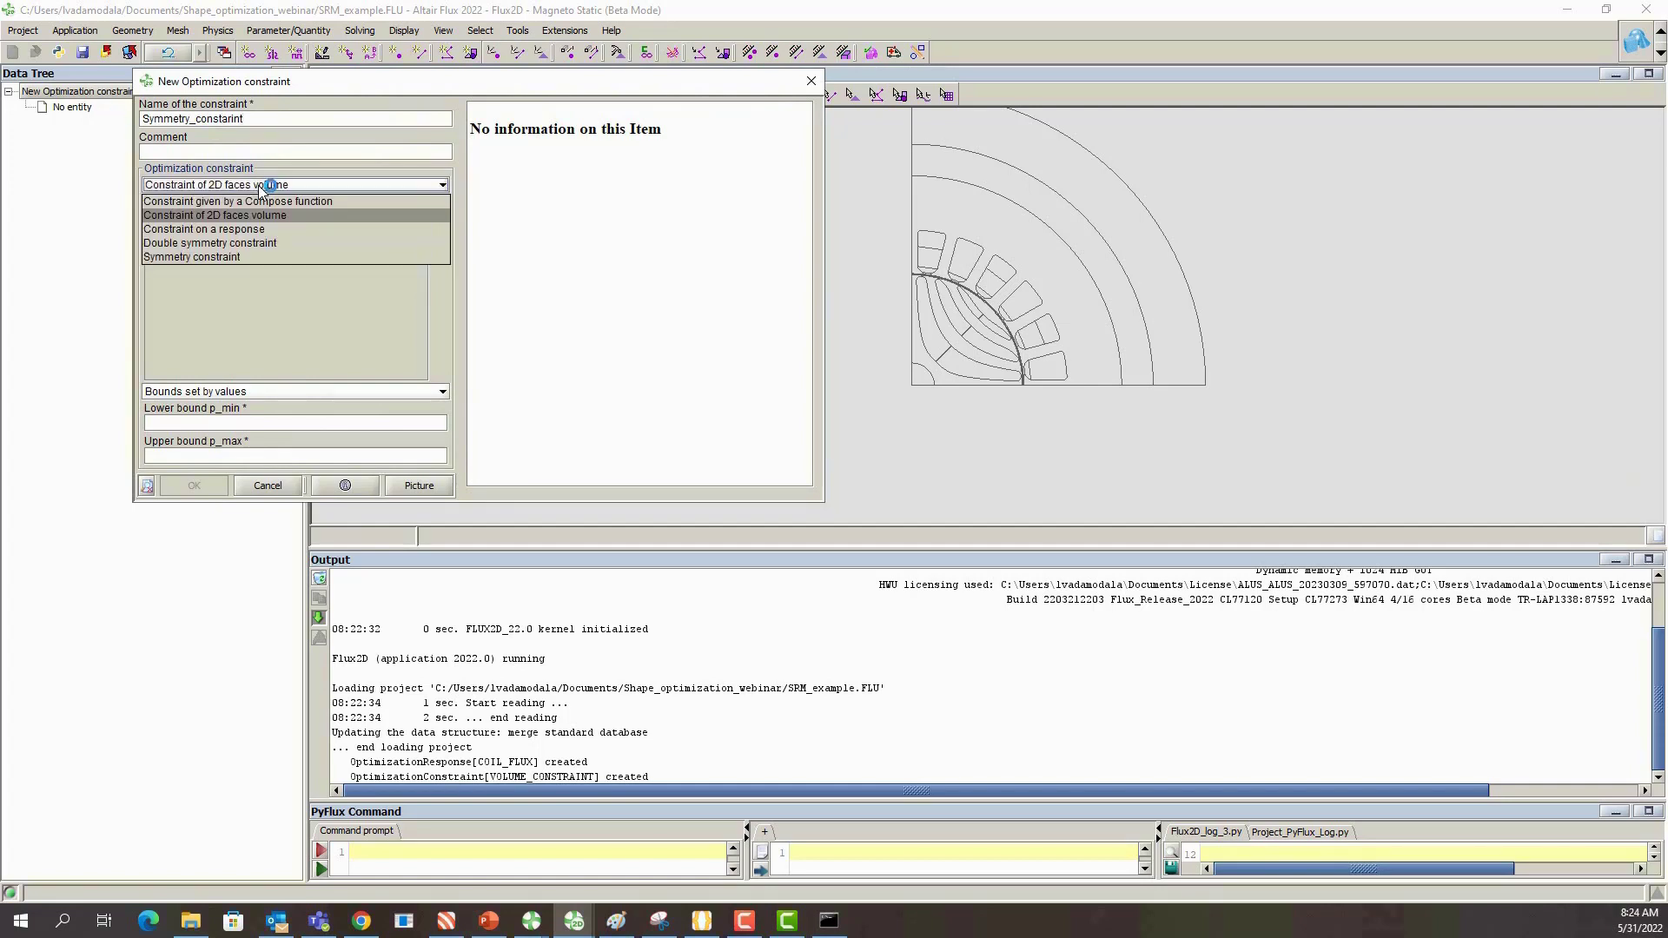
pyautogui.click(240, 257)
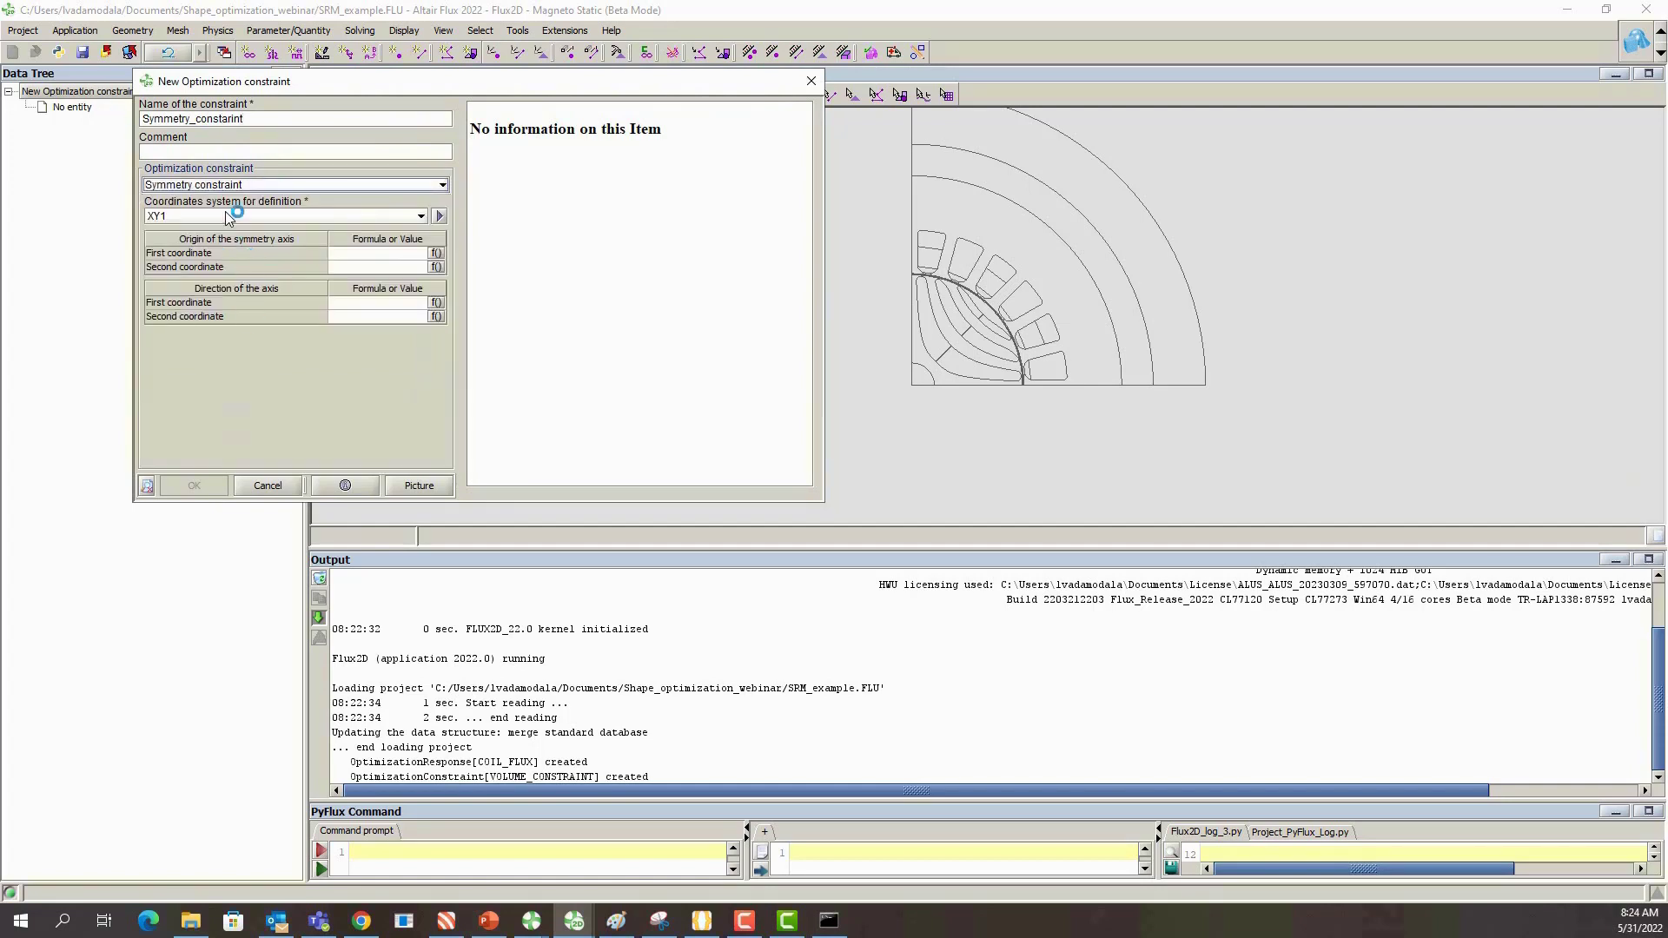
# Set the symmetry axis origin to (0, 0) and its direction to (1, 1), create the constraint, and show the entries under Constraints
pyautogui.click(354, 253)
pyautogui.press('Tab')
pyautogui.write('0')
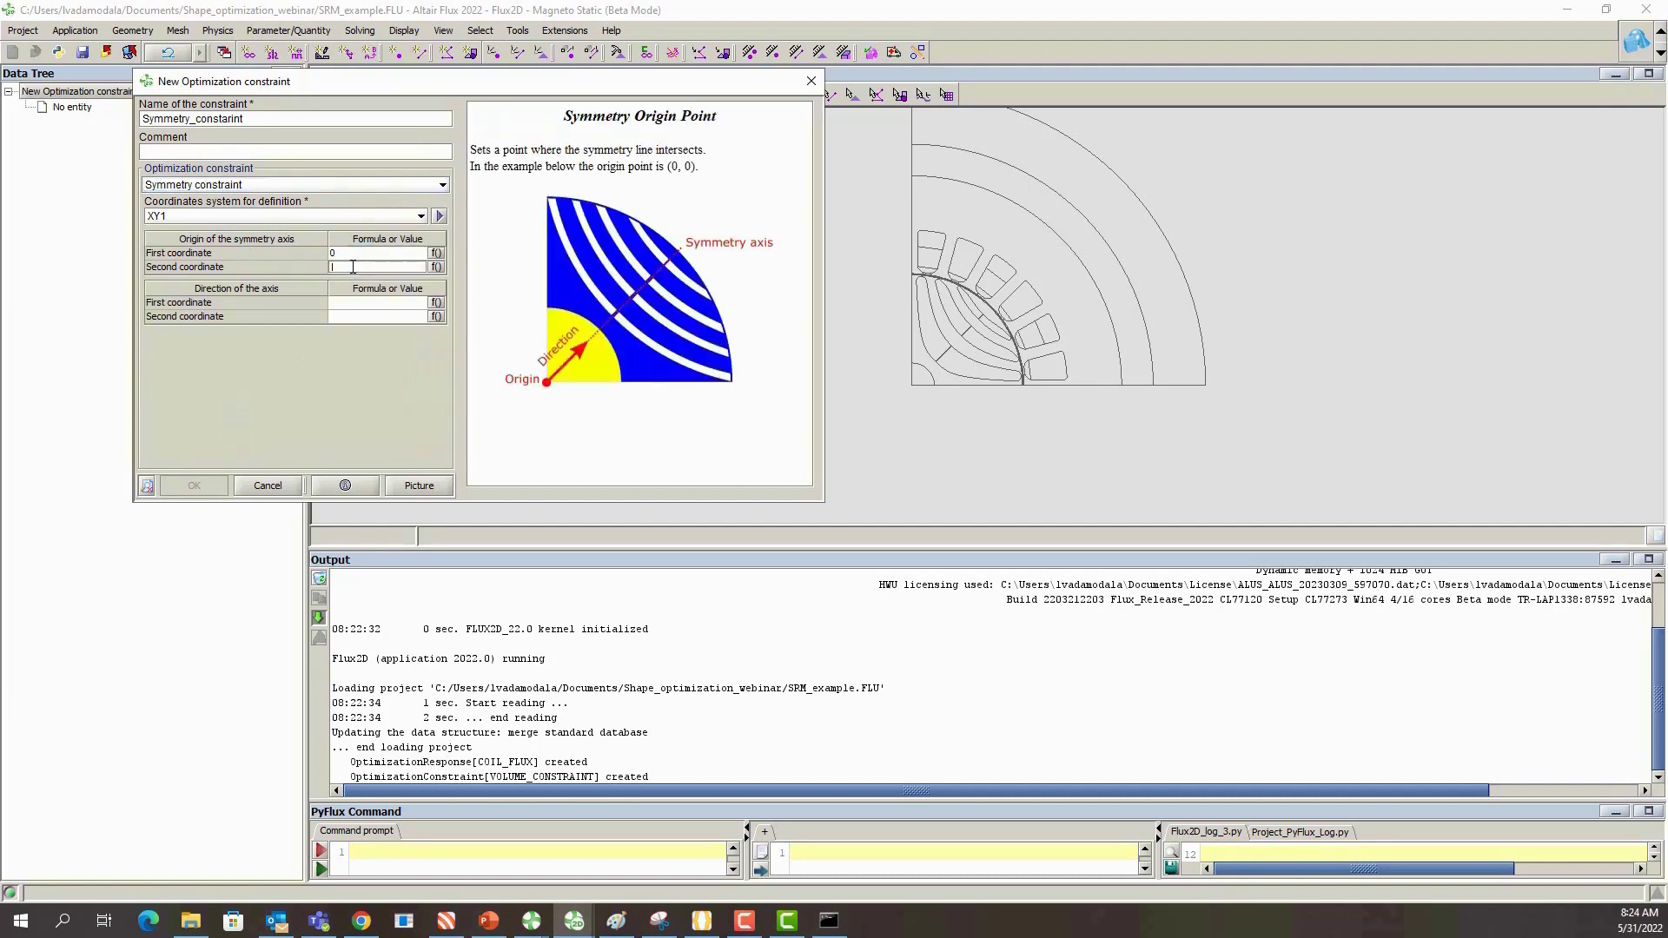
pyautogui.click(341, 303)
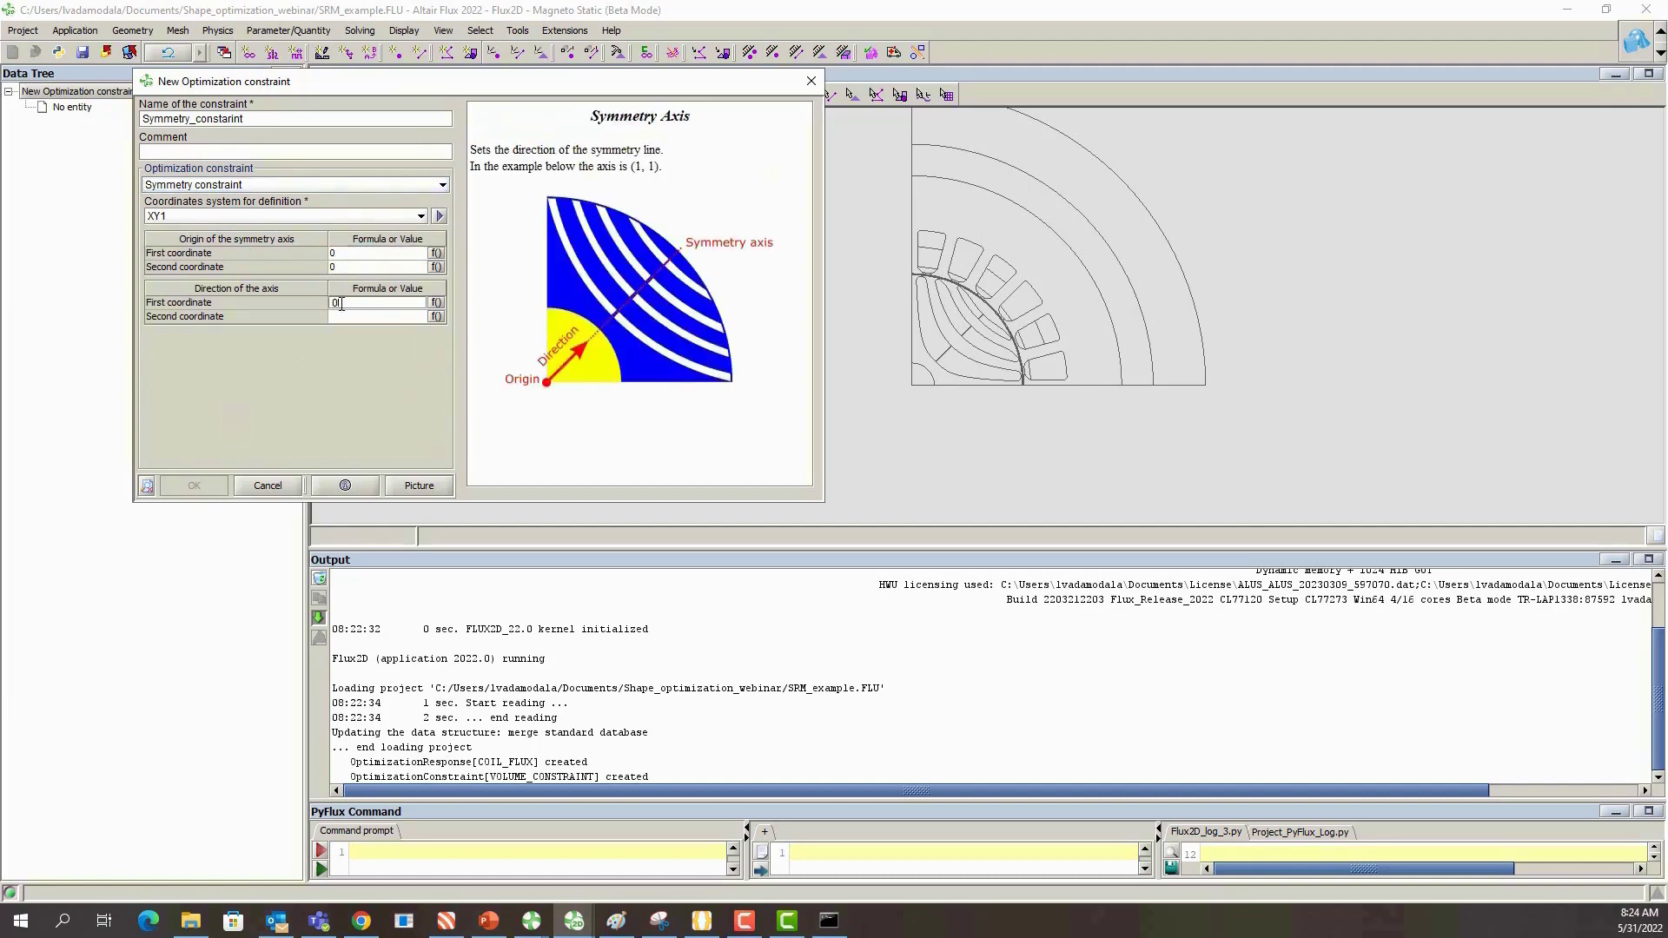
pyautogui.click(347, 317)
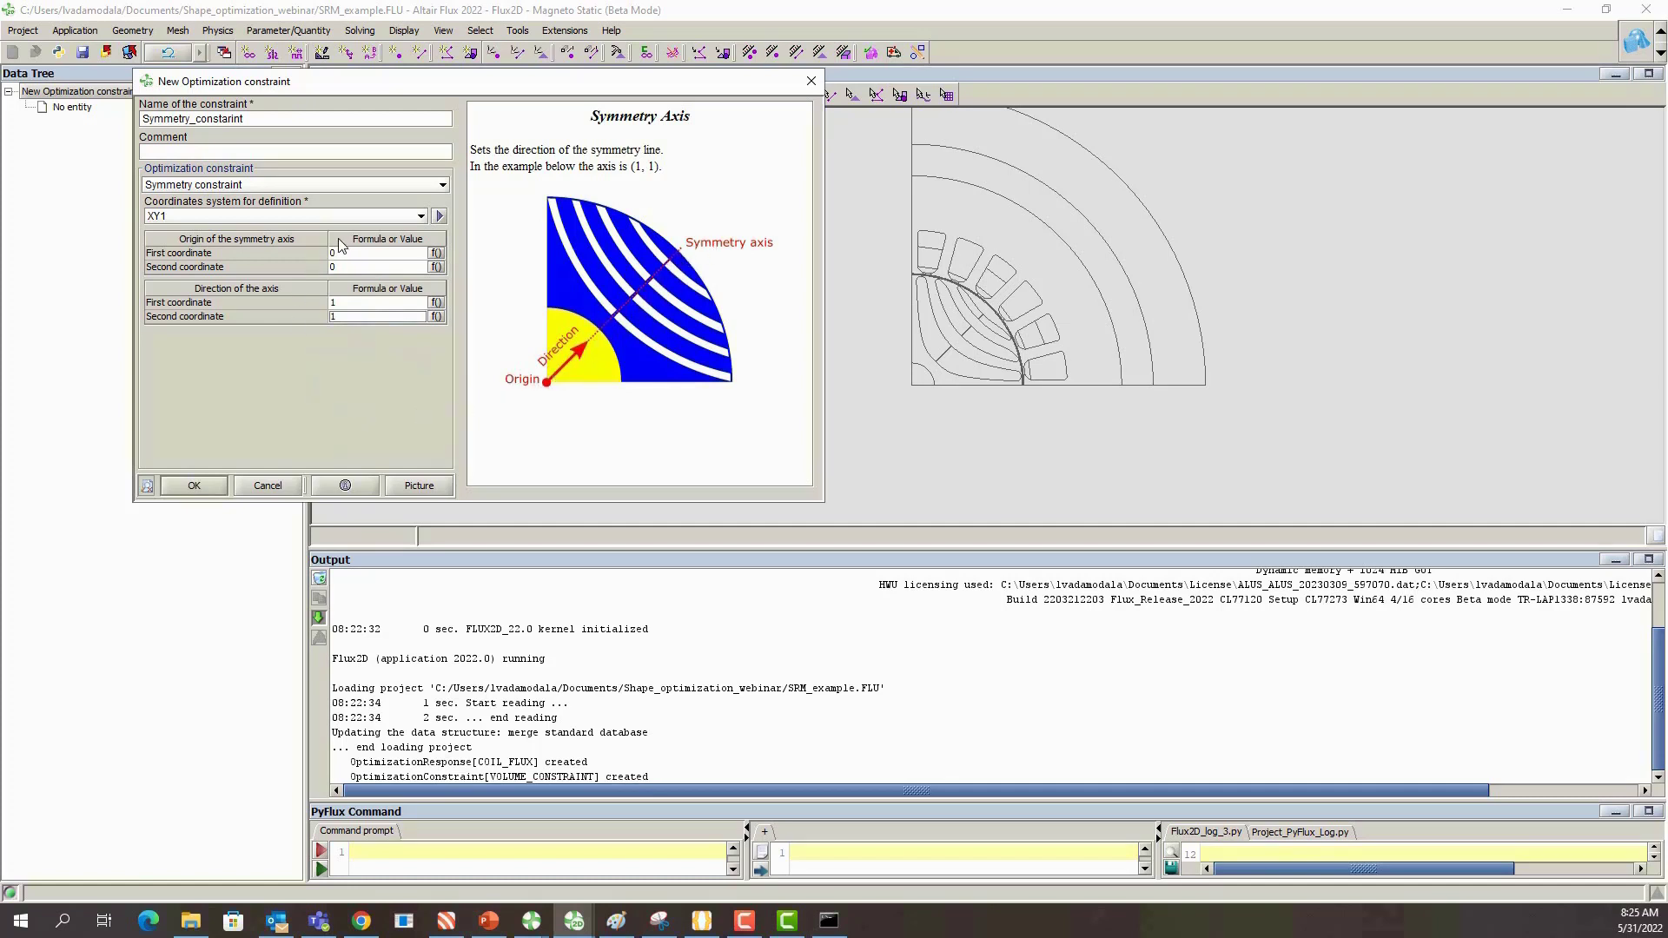
pyautogui.click(194, 486)
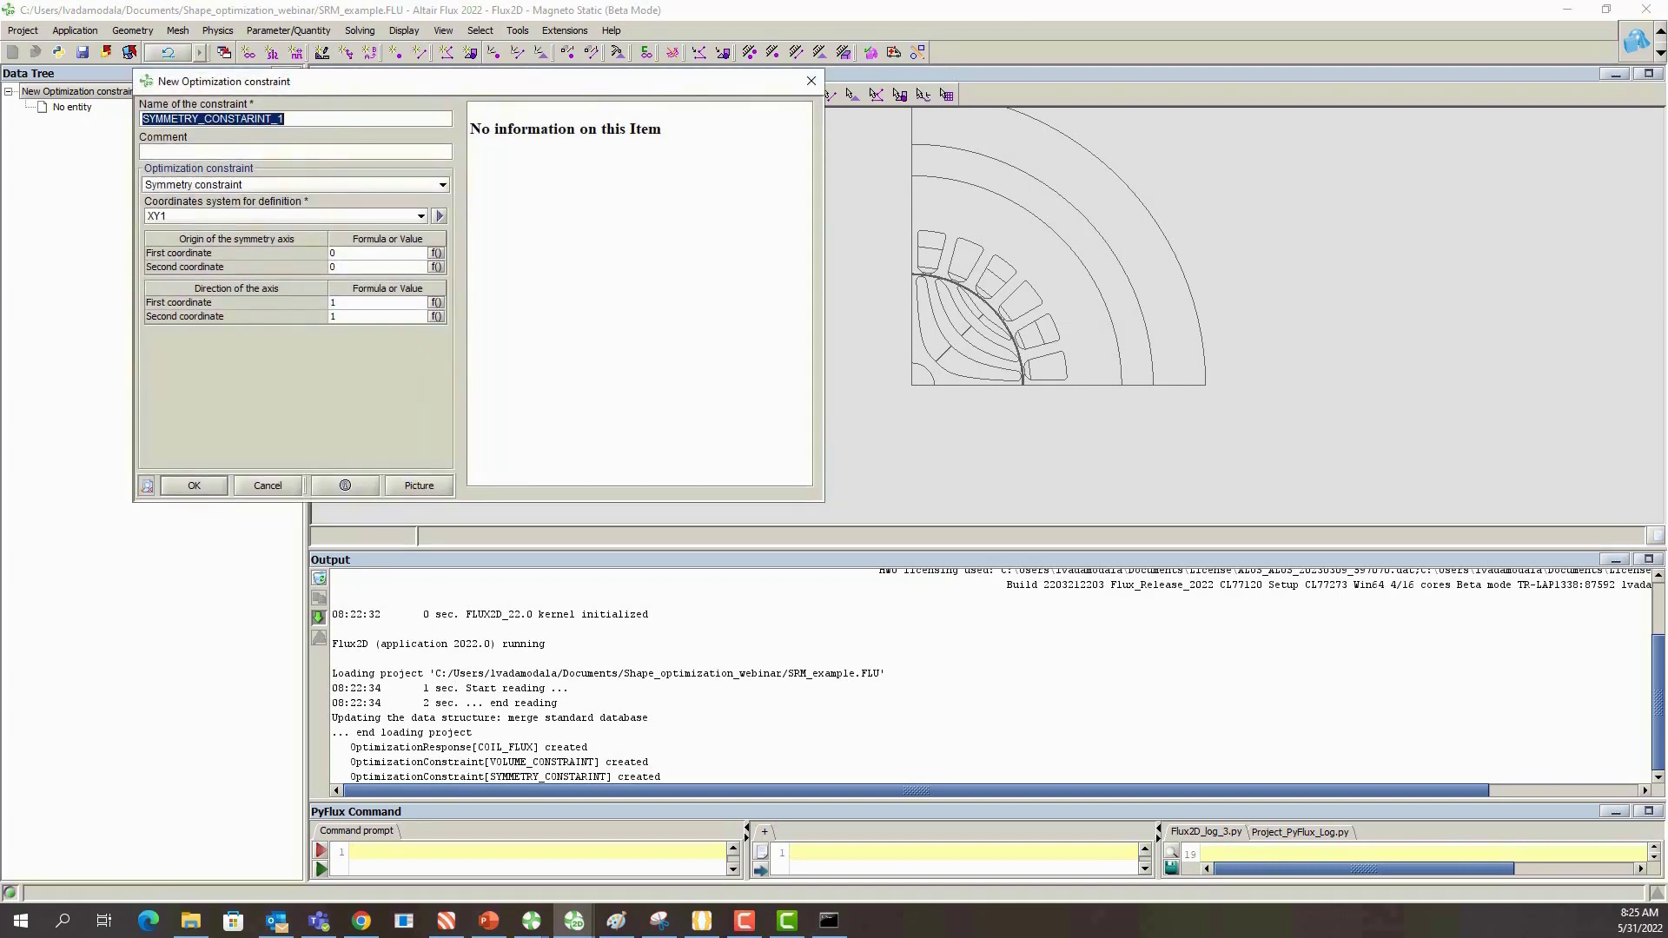
pyautogui.click(283, 488)
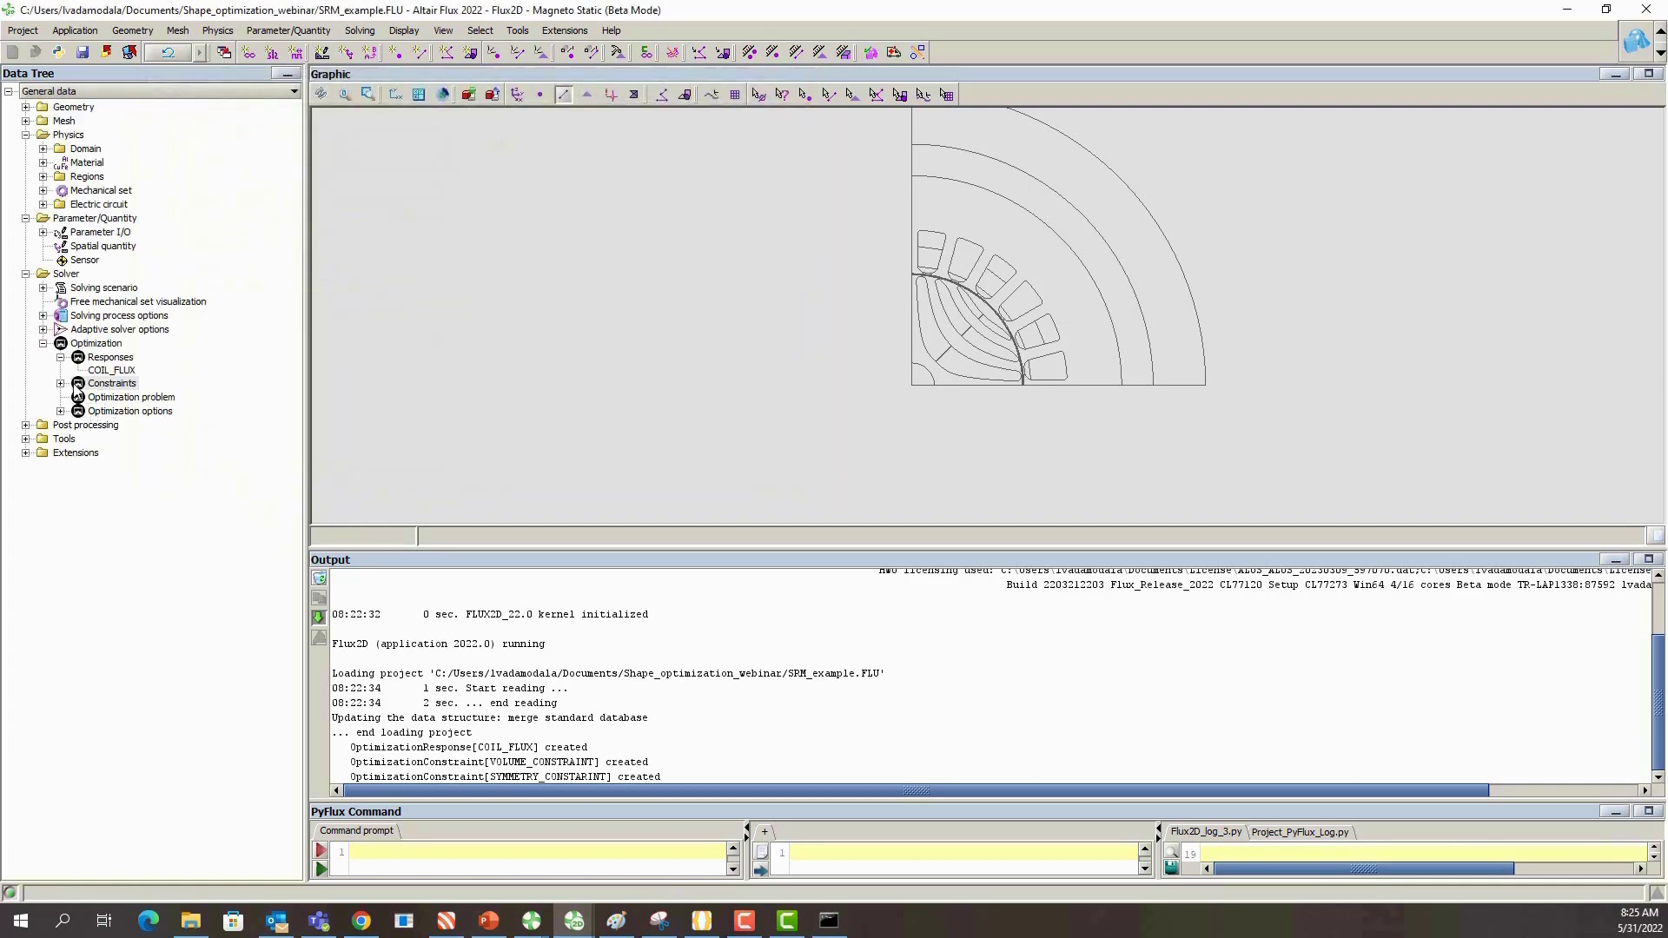
pyautogui.click(60, 384)
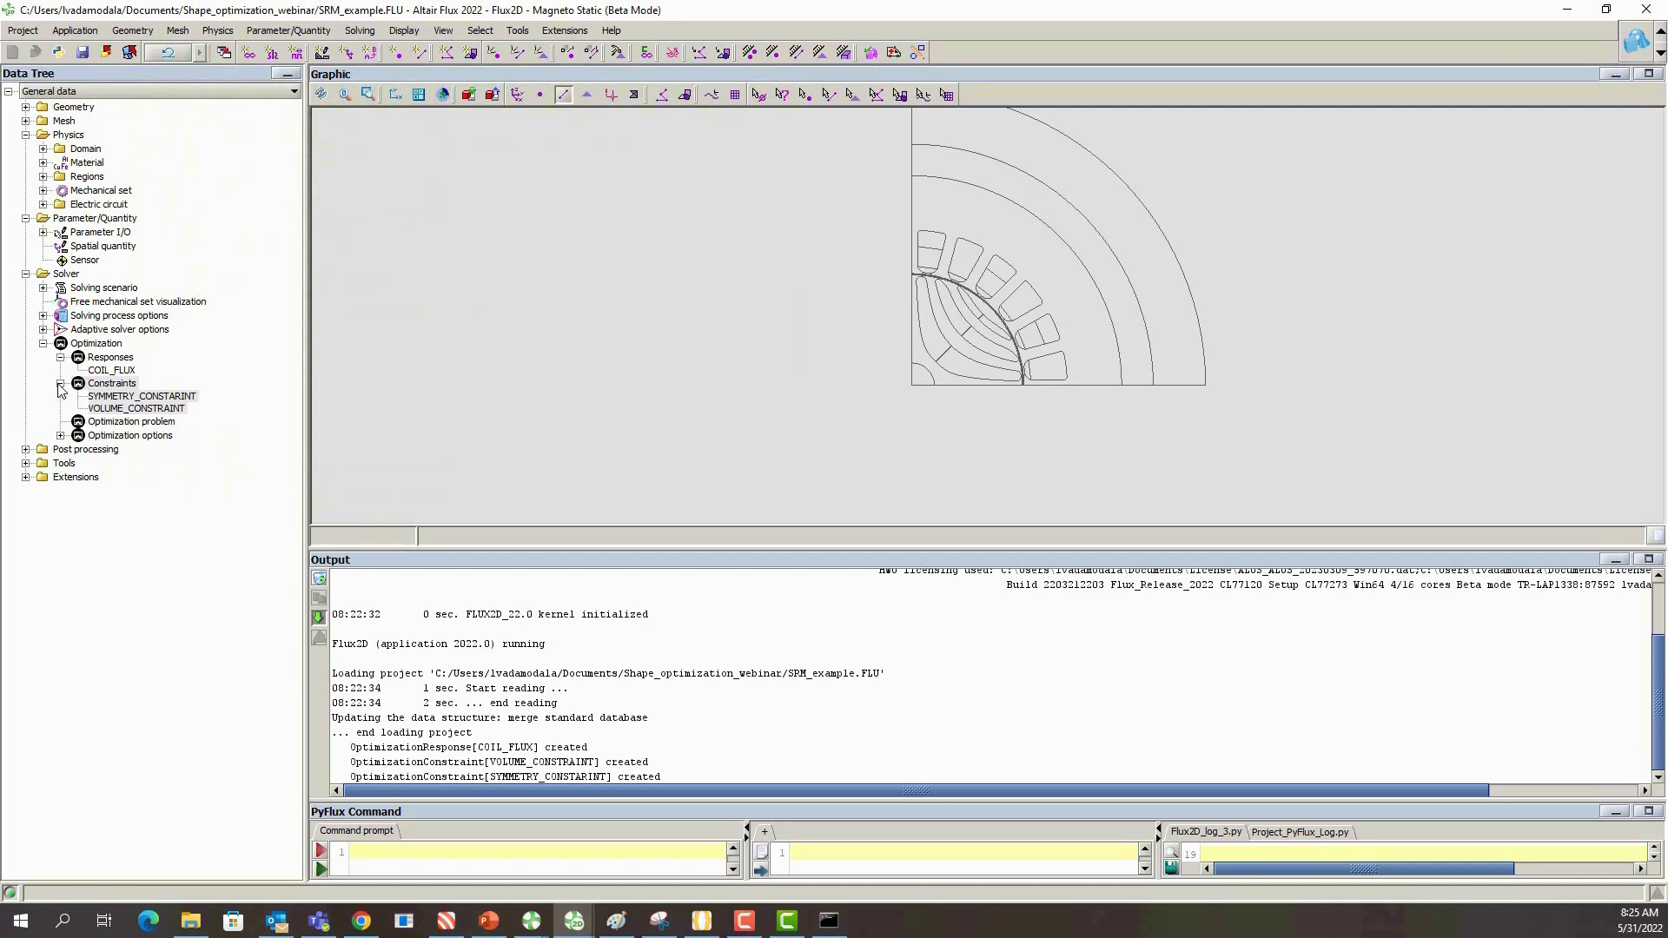
# Start a new optimization problem and name it No_constraints
pyautogui.click(142, 422)
pyautogui.rightClick(143, 426)
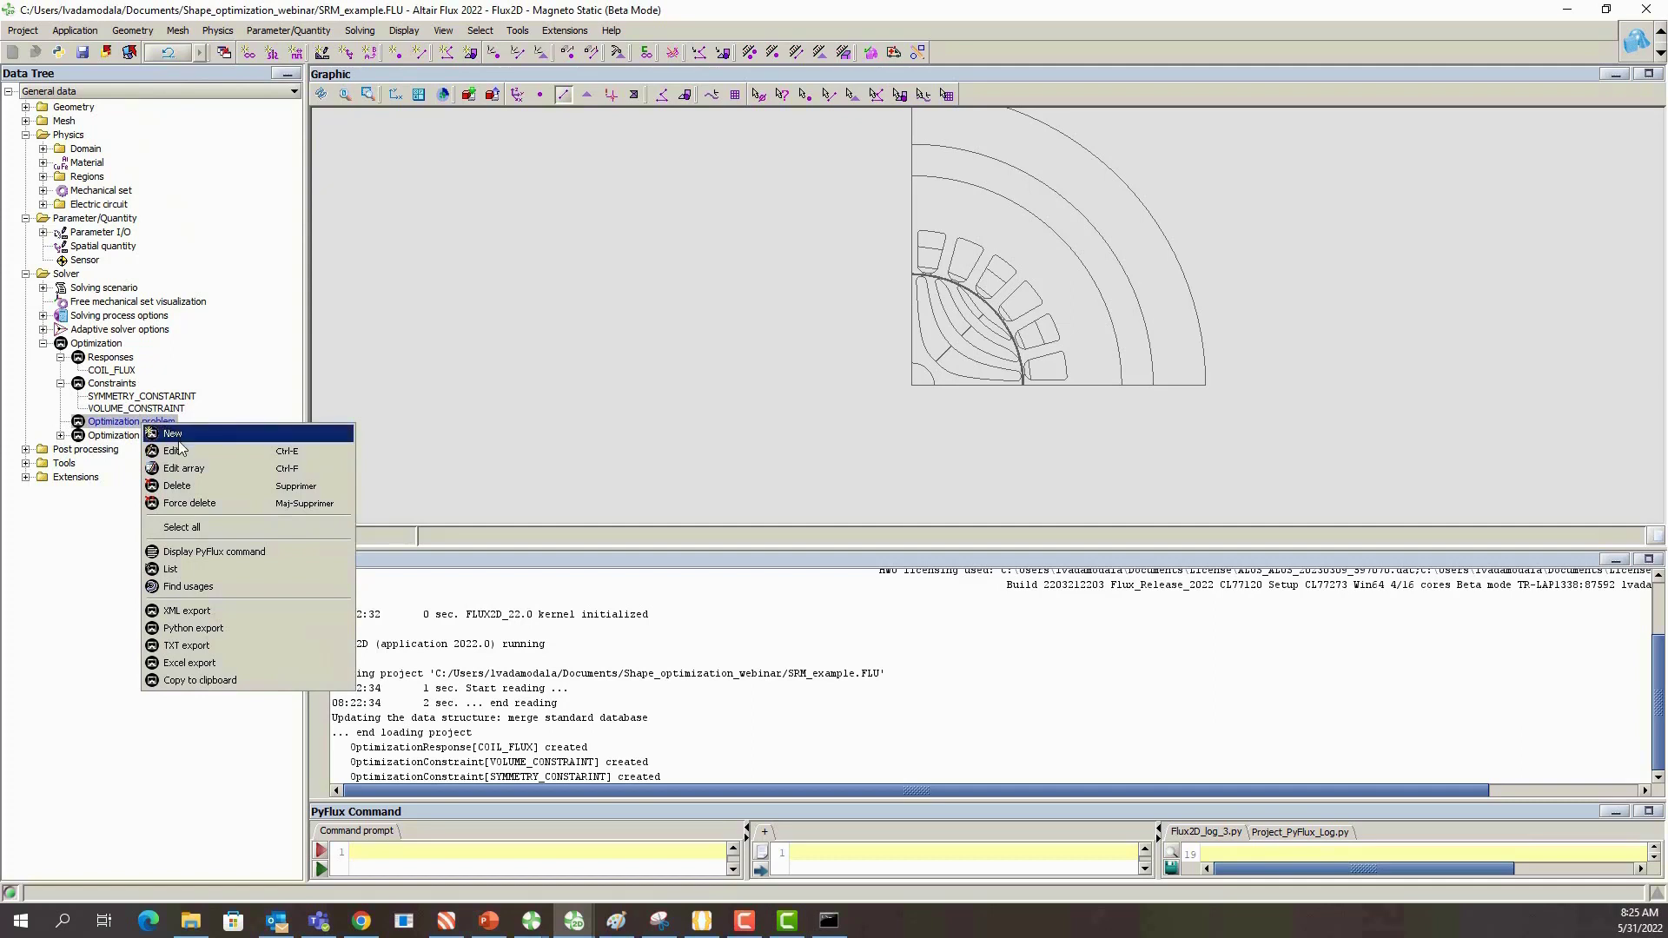
pyautogui.click(177, 435)
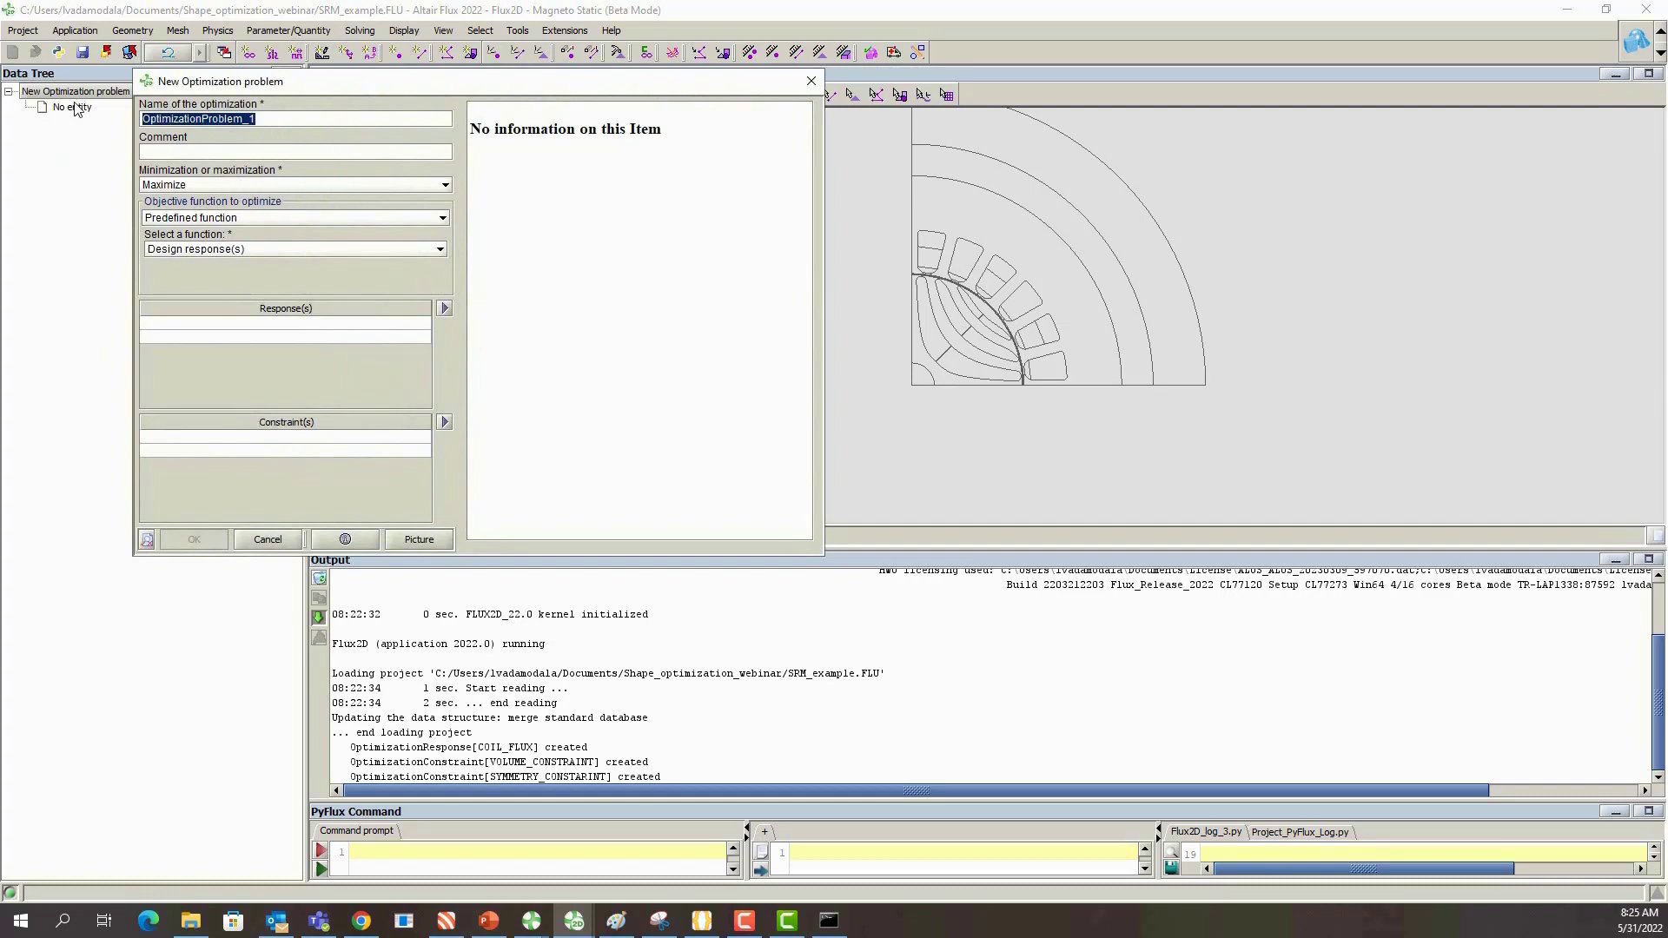
pyautogui.write('Noconstarin')
pyautogui.moveTo(209, 121); pyautogui.dragTo(185, 119)
pyautogui.write('raints')
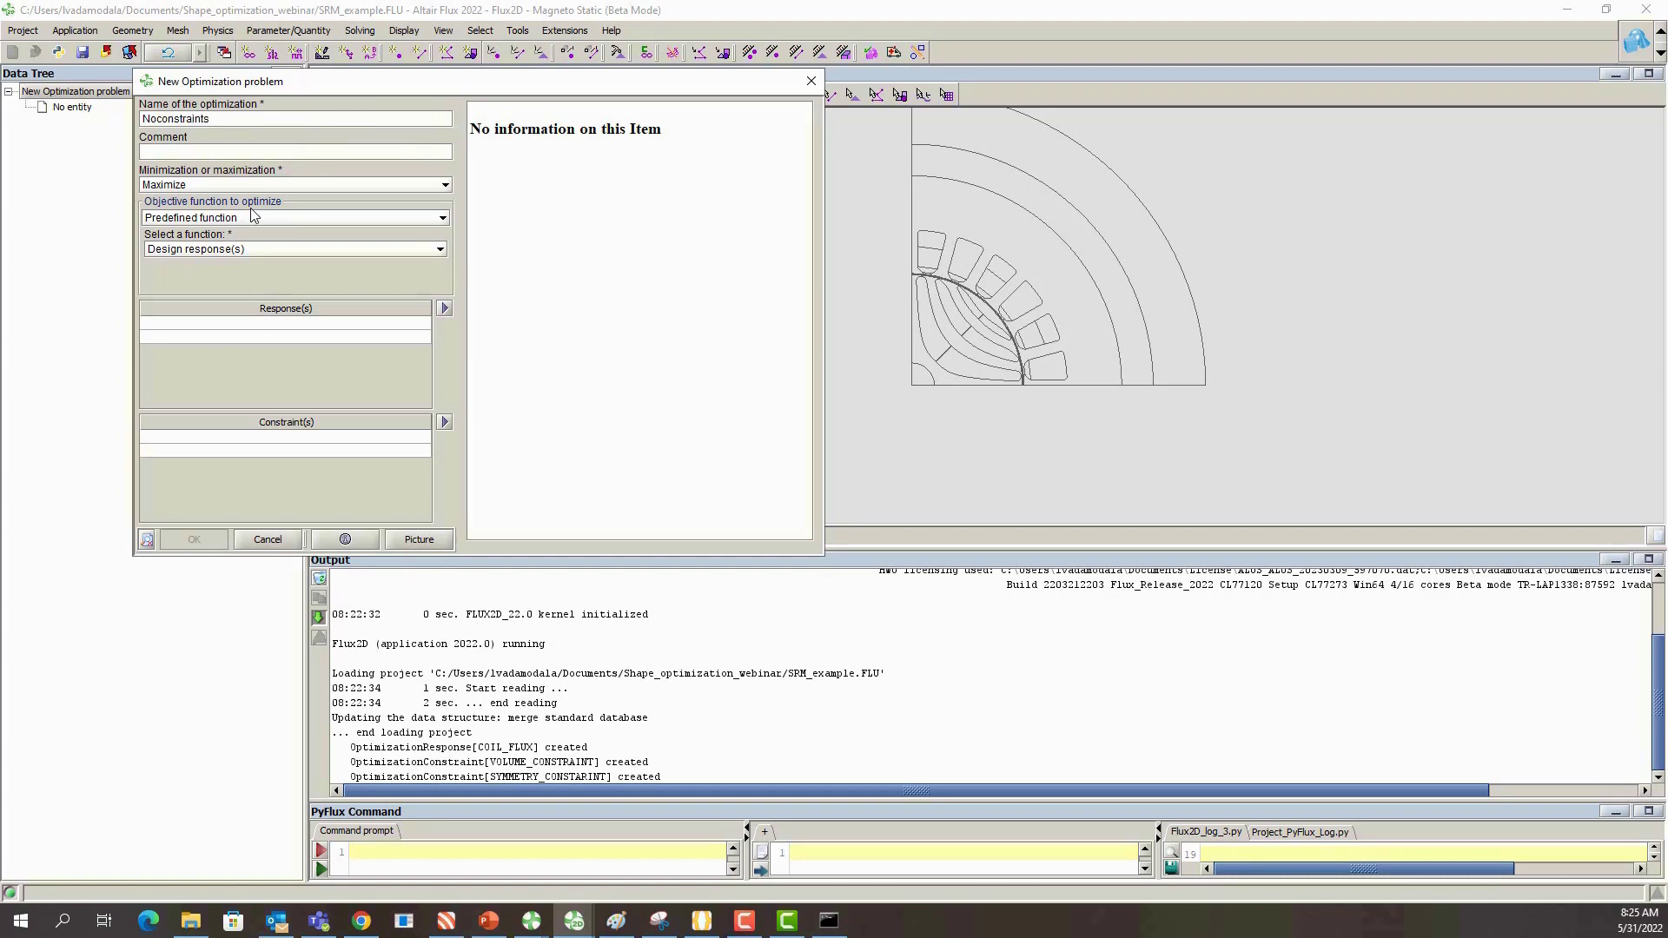
pyautogui.press('Home')
pyautogui.press('Right')
pyautogui.press('Right')
pyautogui.write('_')
# Set the problem's objective to a Compose function using the file Obj_Func.oml from the Shape_optimization_webinar folder
pyautogui.click(191, 224)
pyautogui.click(190, 247)
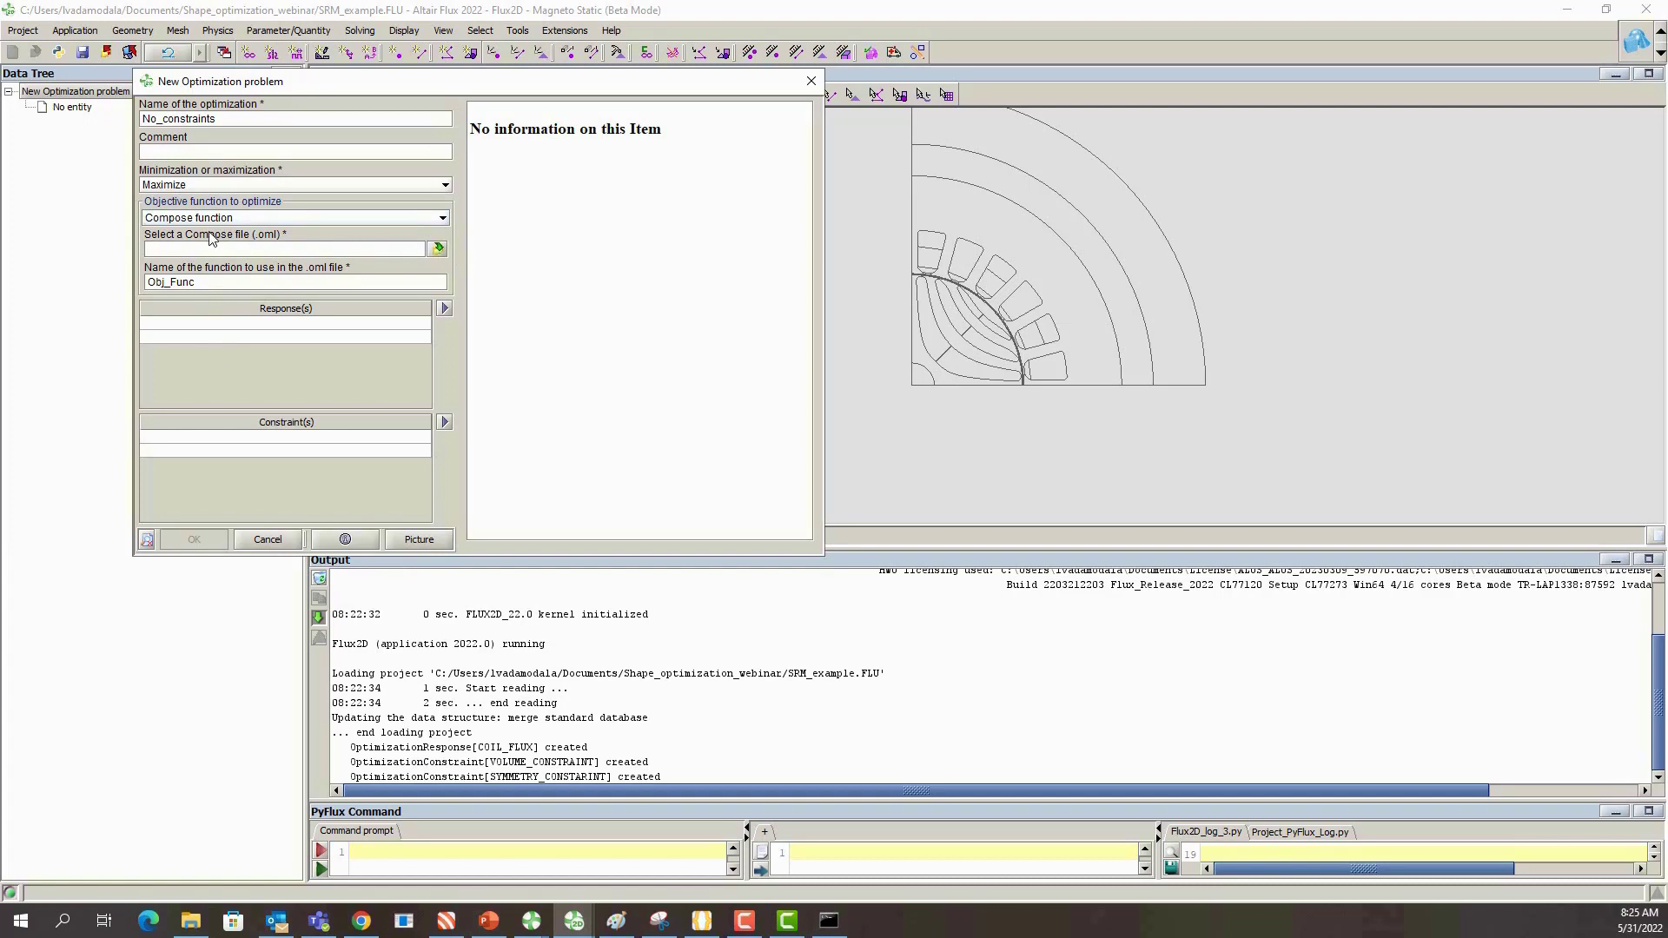
pyautogui.click(437, 247)
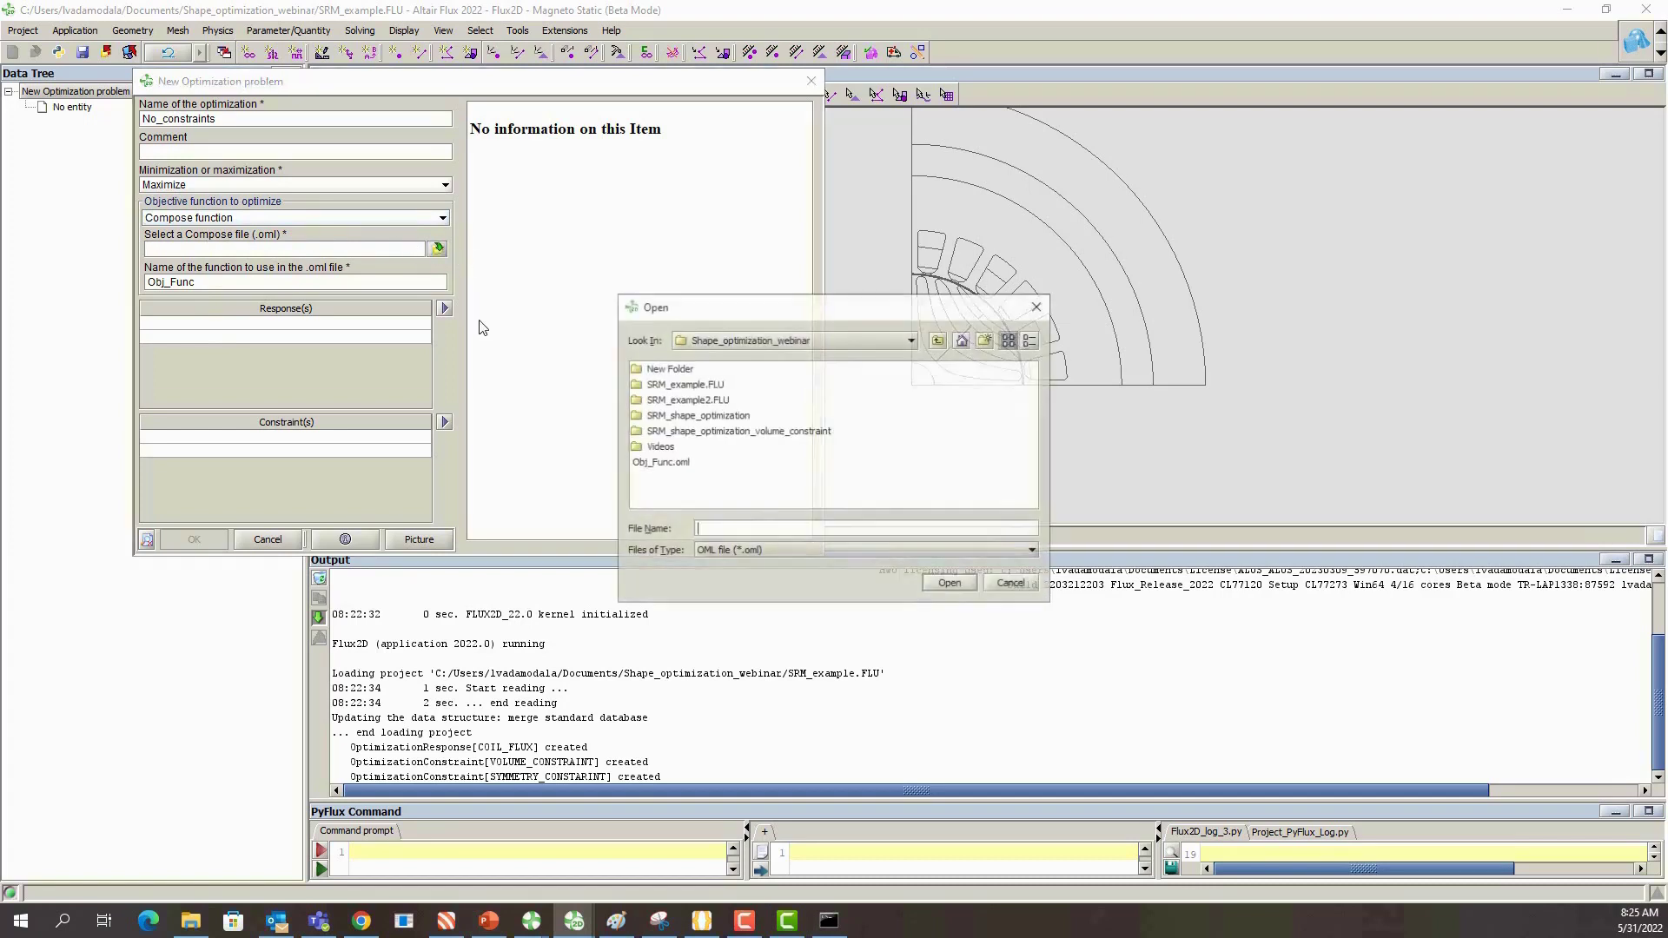
pyautogui.click(670, 465)
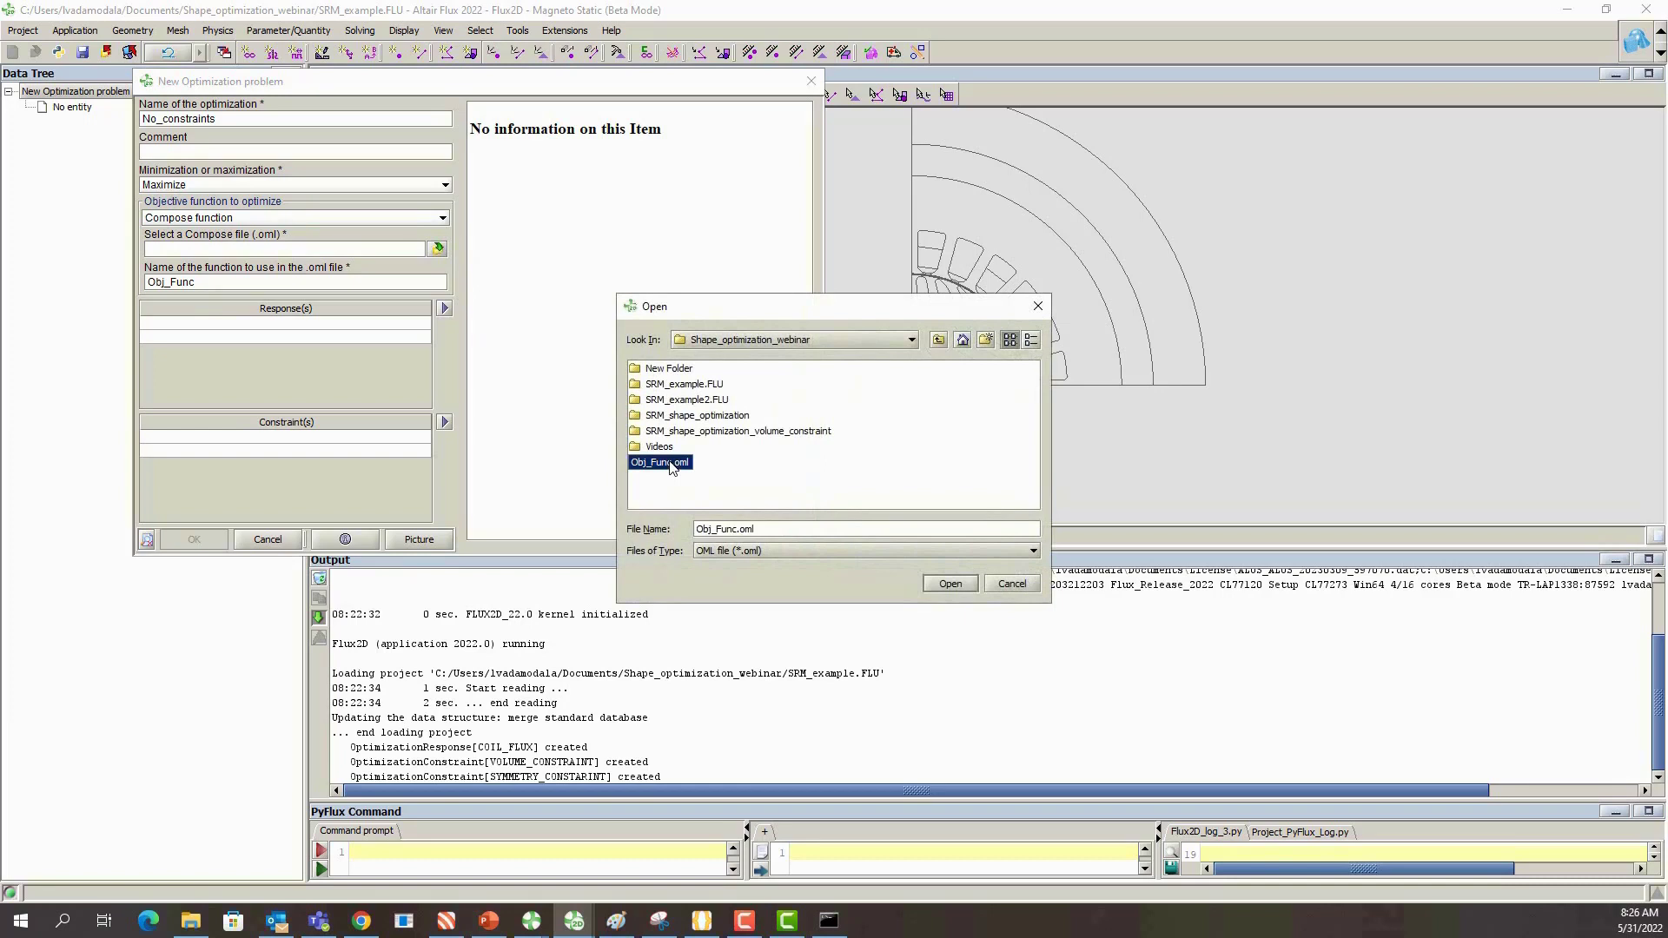
pyautogui.click(950, 584)
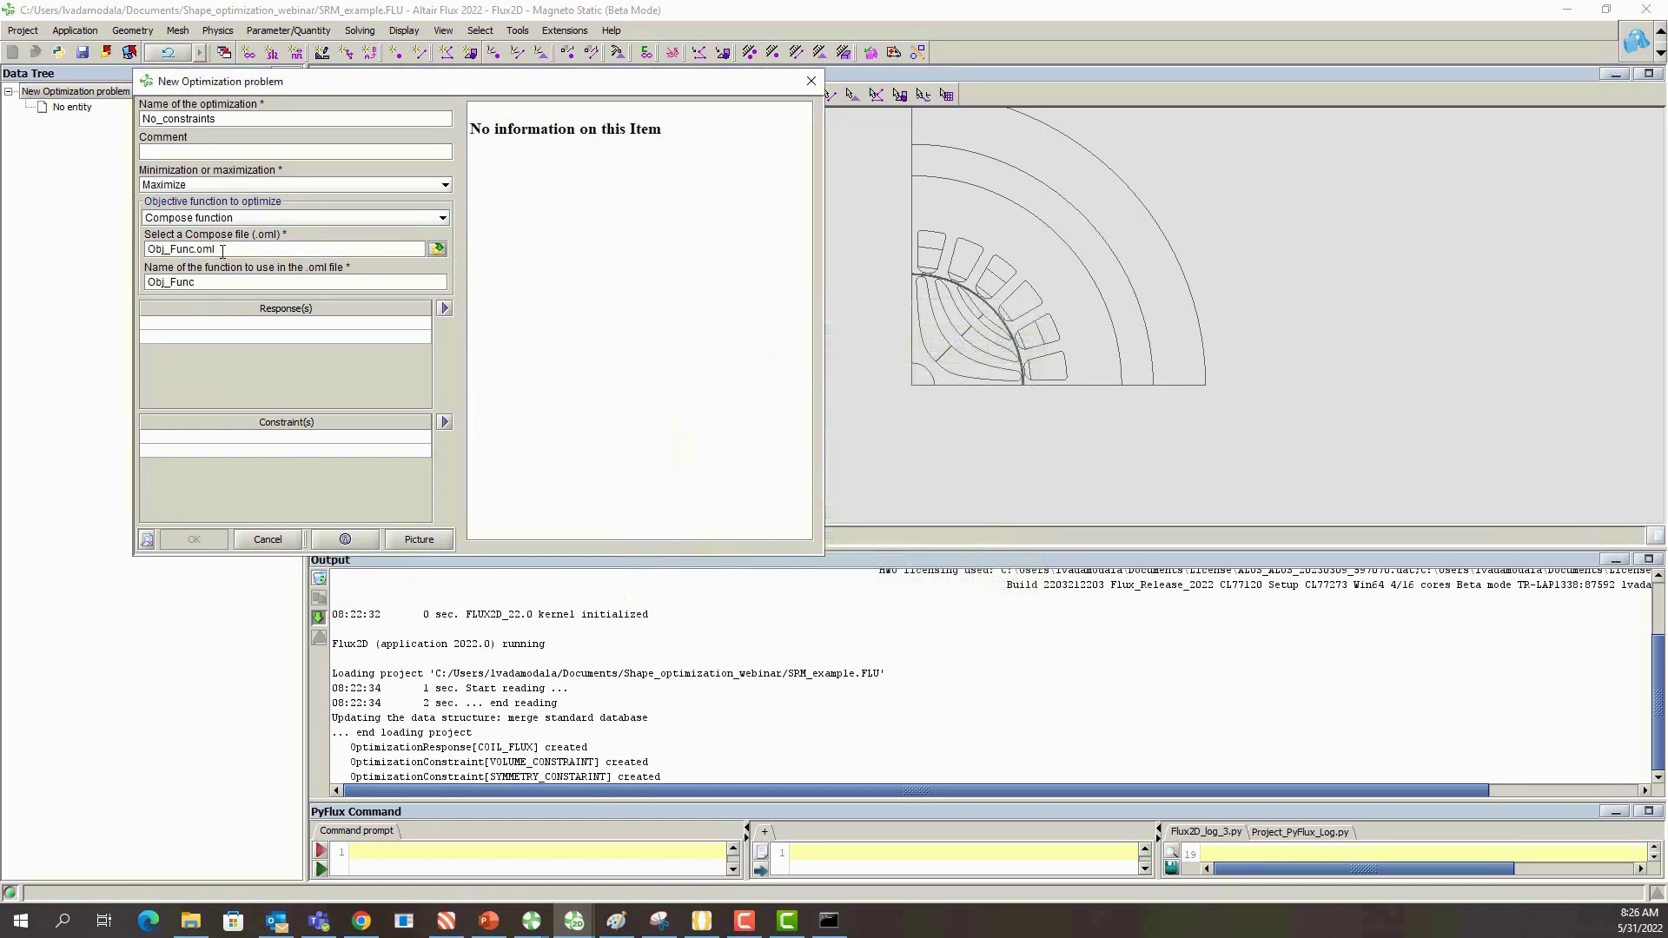
pyautogui.click(211, 285)
# Add COIL_FLUX as the problem's response, create the problem without constraints, and show it under Optimization problem
pyautogui.click(217, 325)
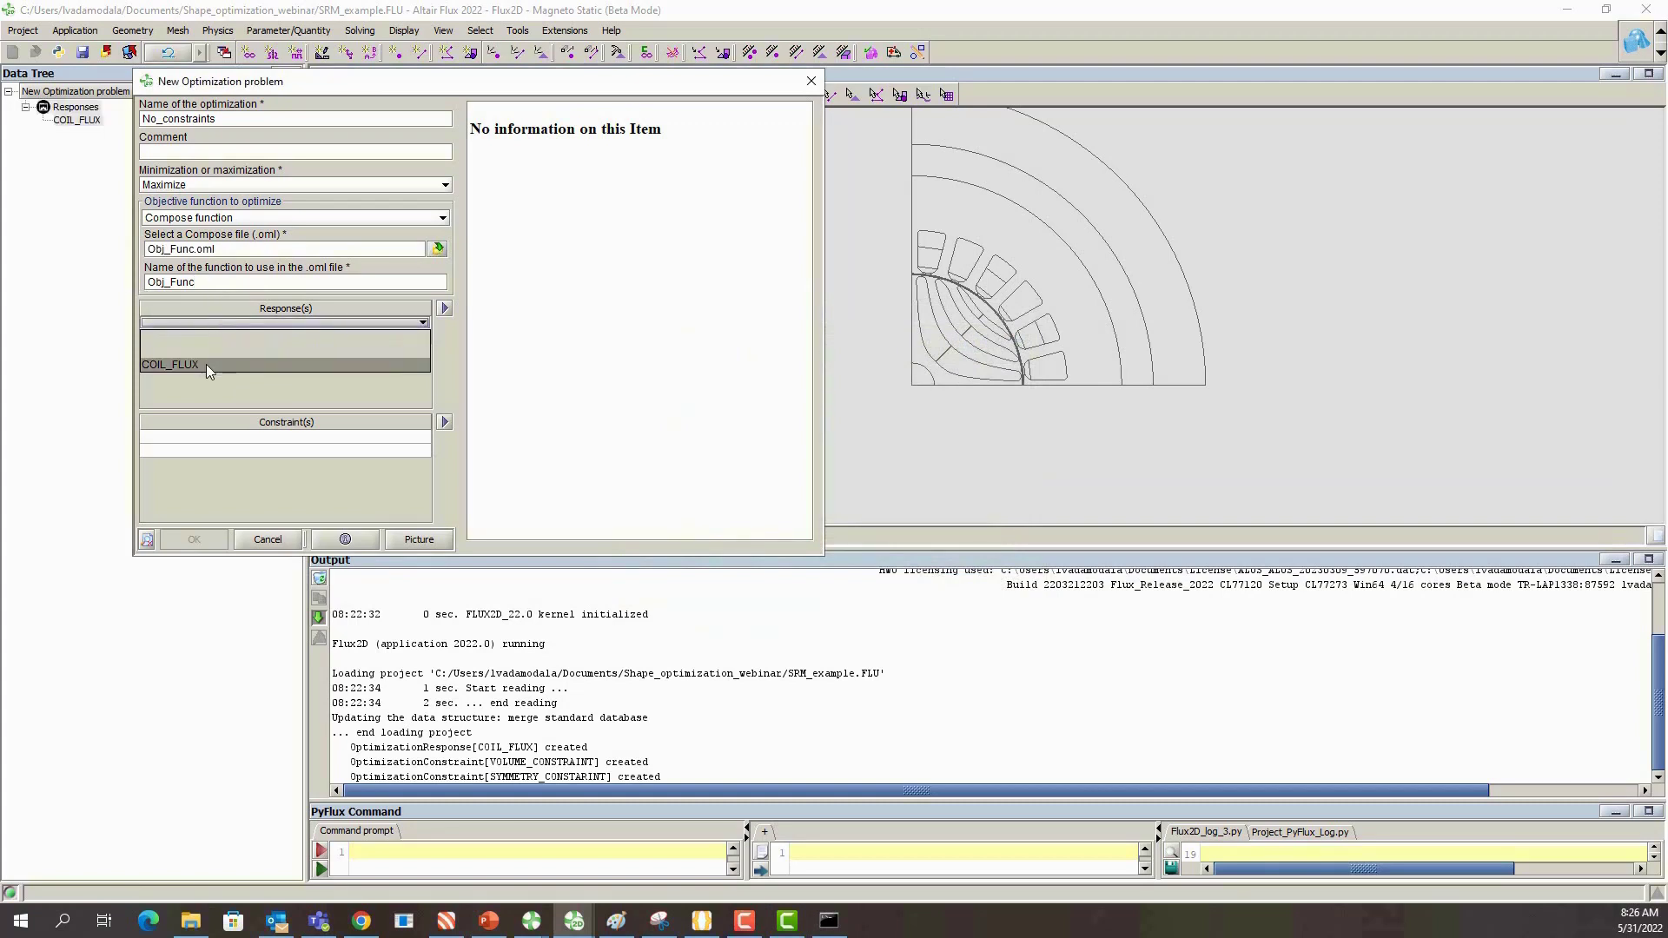
pyautogui.click(205, 365)
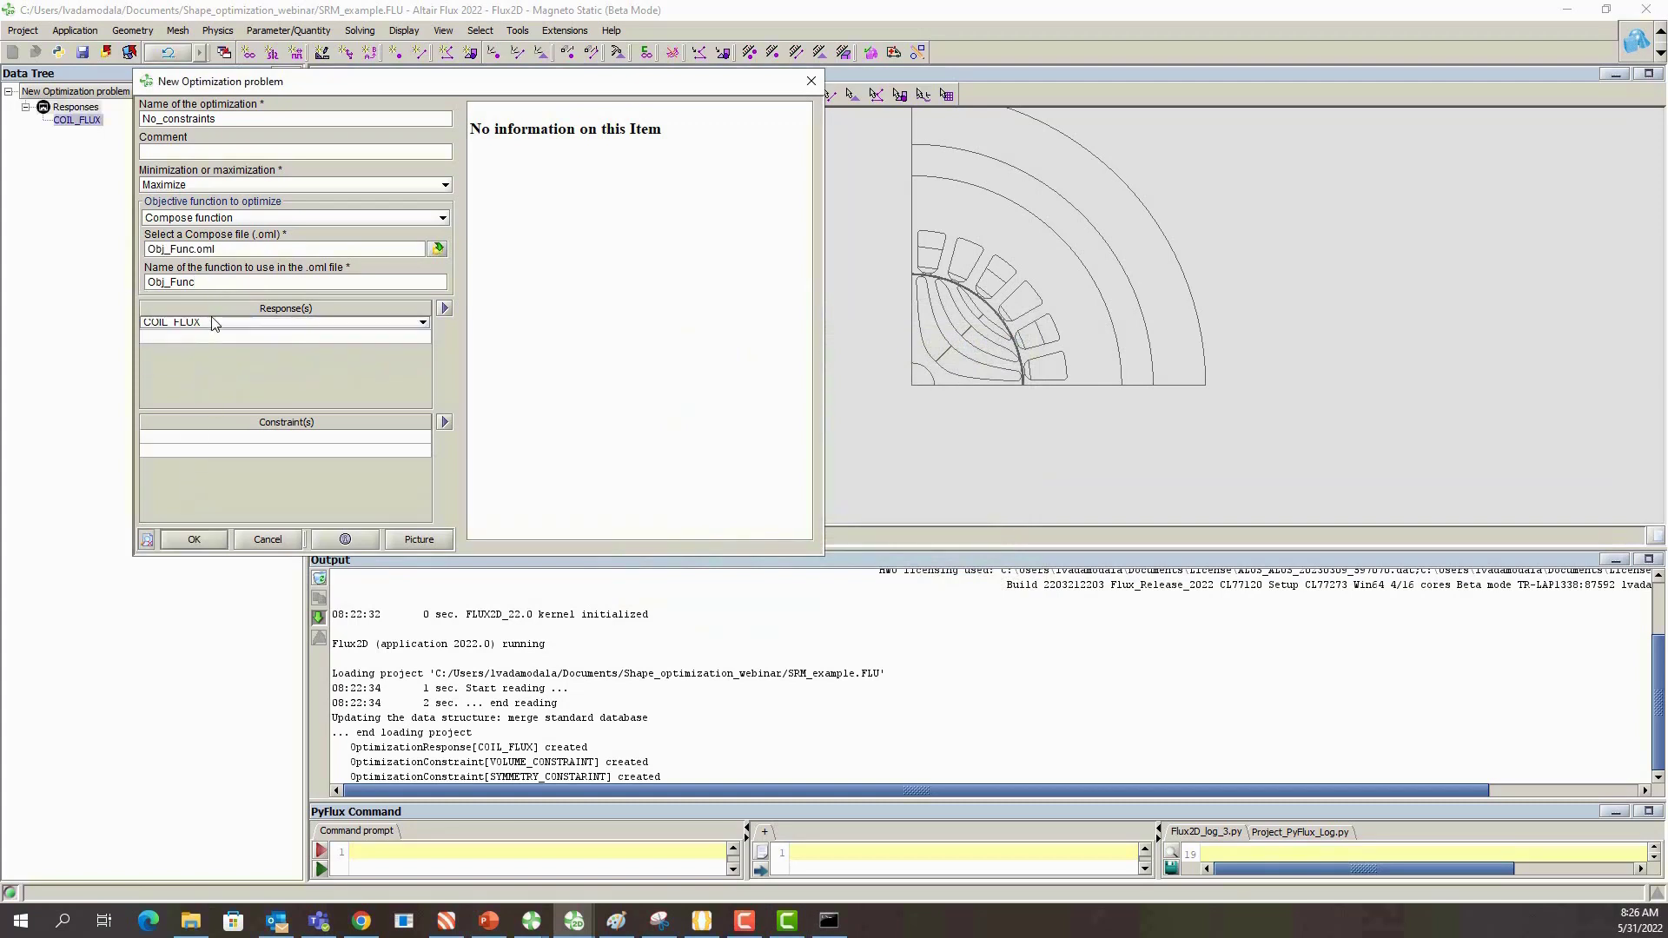
pyautogui.click(200, 535)
pyautogui.click(300, 542)
pyautogui.click(61, 423)
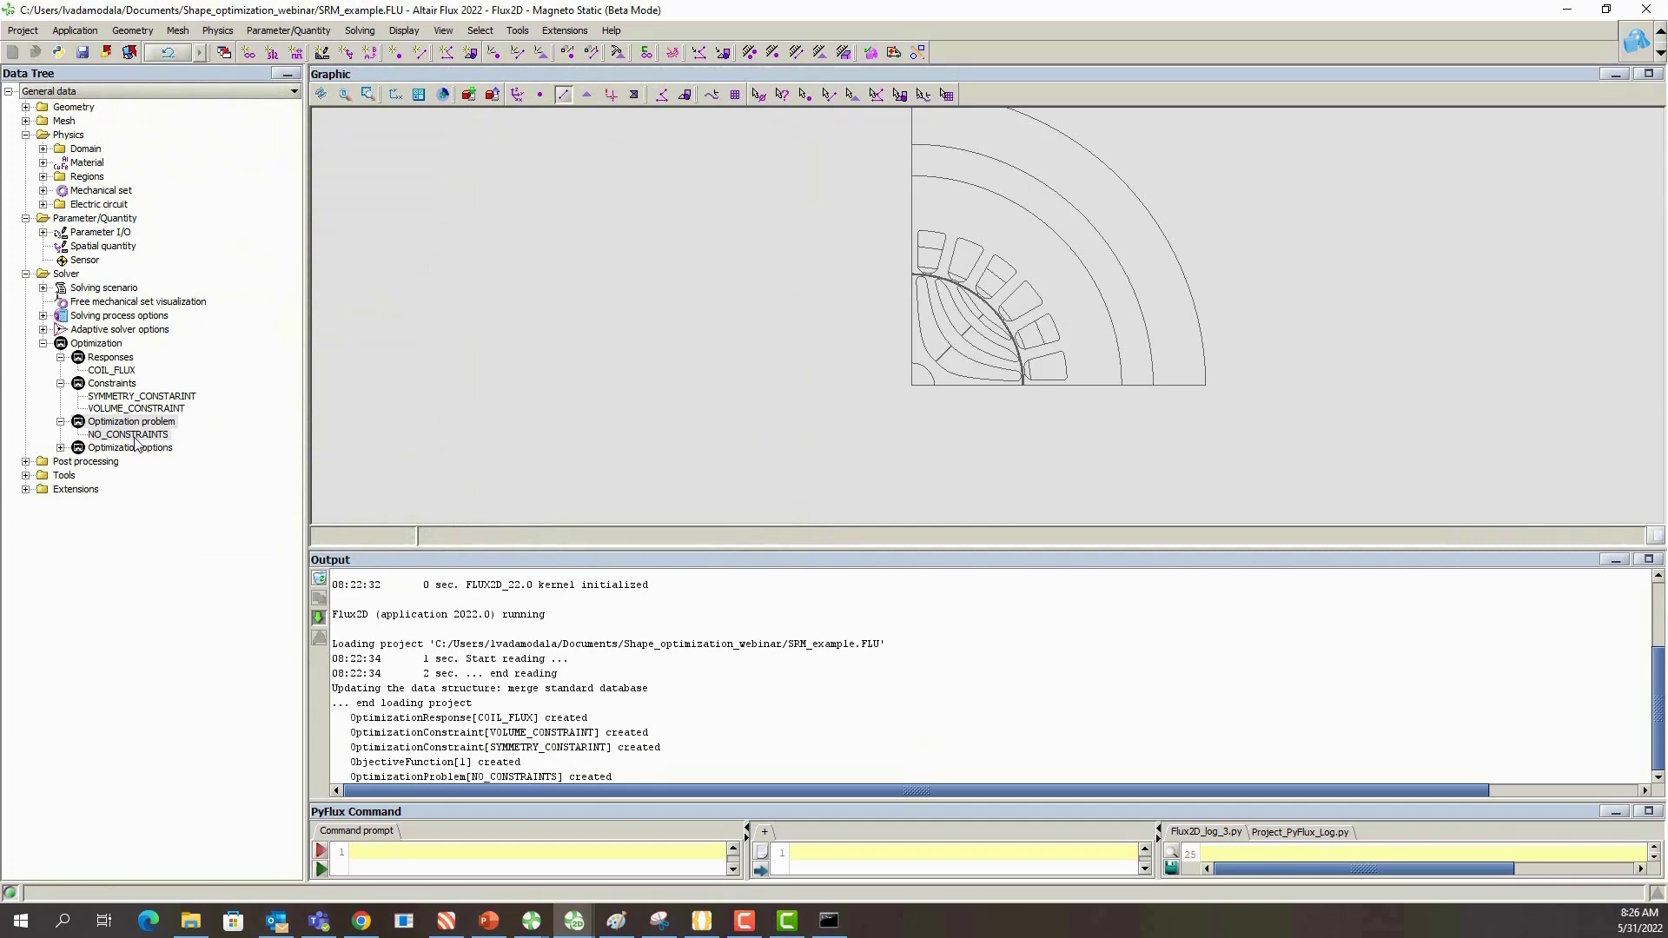
# Switch to Altair Compose to examine the full objective function code in Obj_Func.oml, and close Compose
pyautogui.click(701, 924)
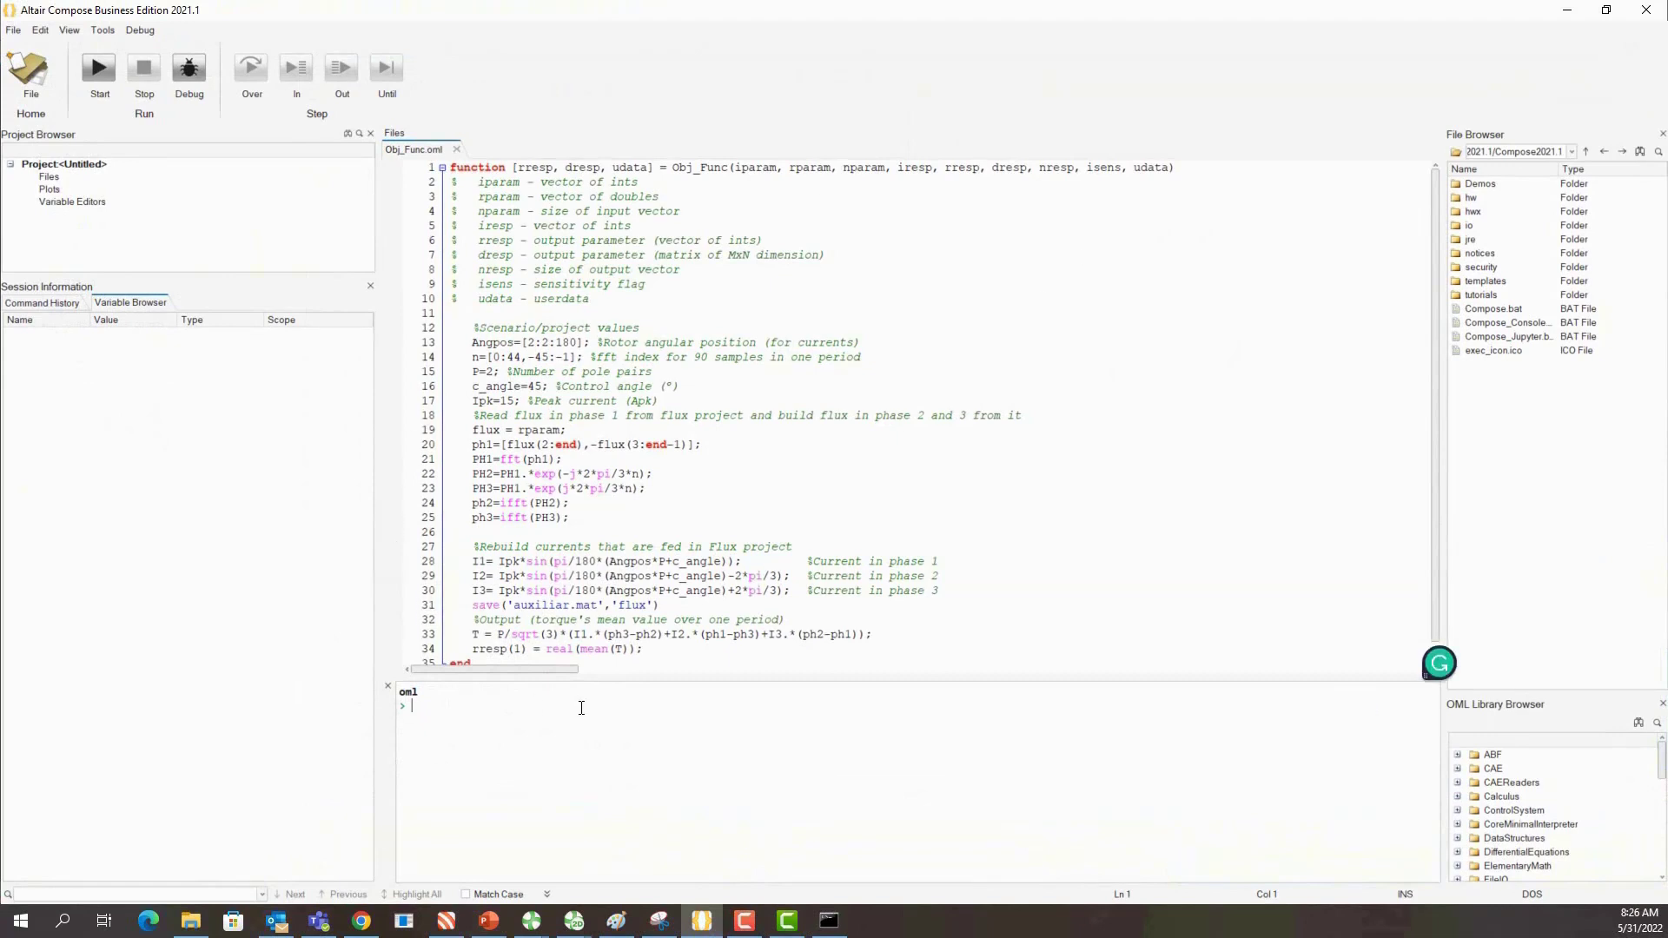
pyautogui.moveTo(759, 681); pyautogui.dragTo(763, 761)
pyautogui.click(1648, 11)
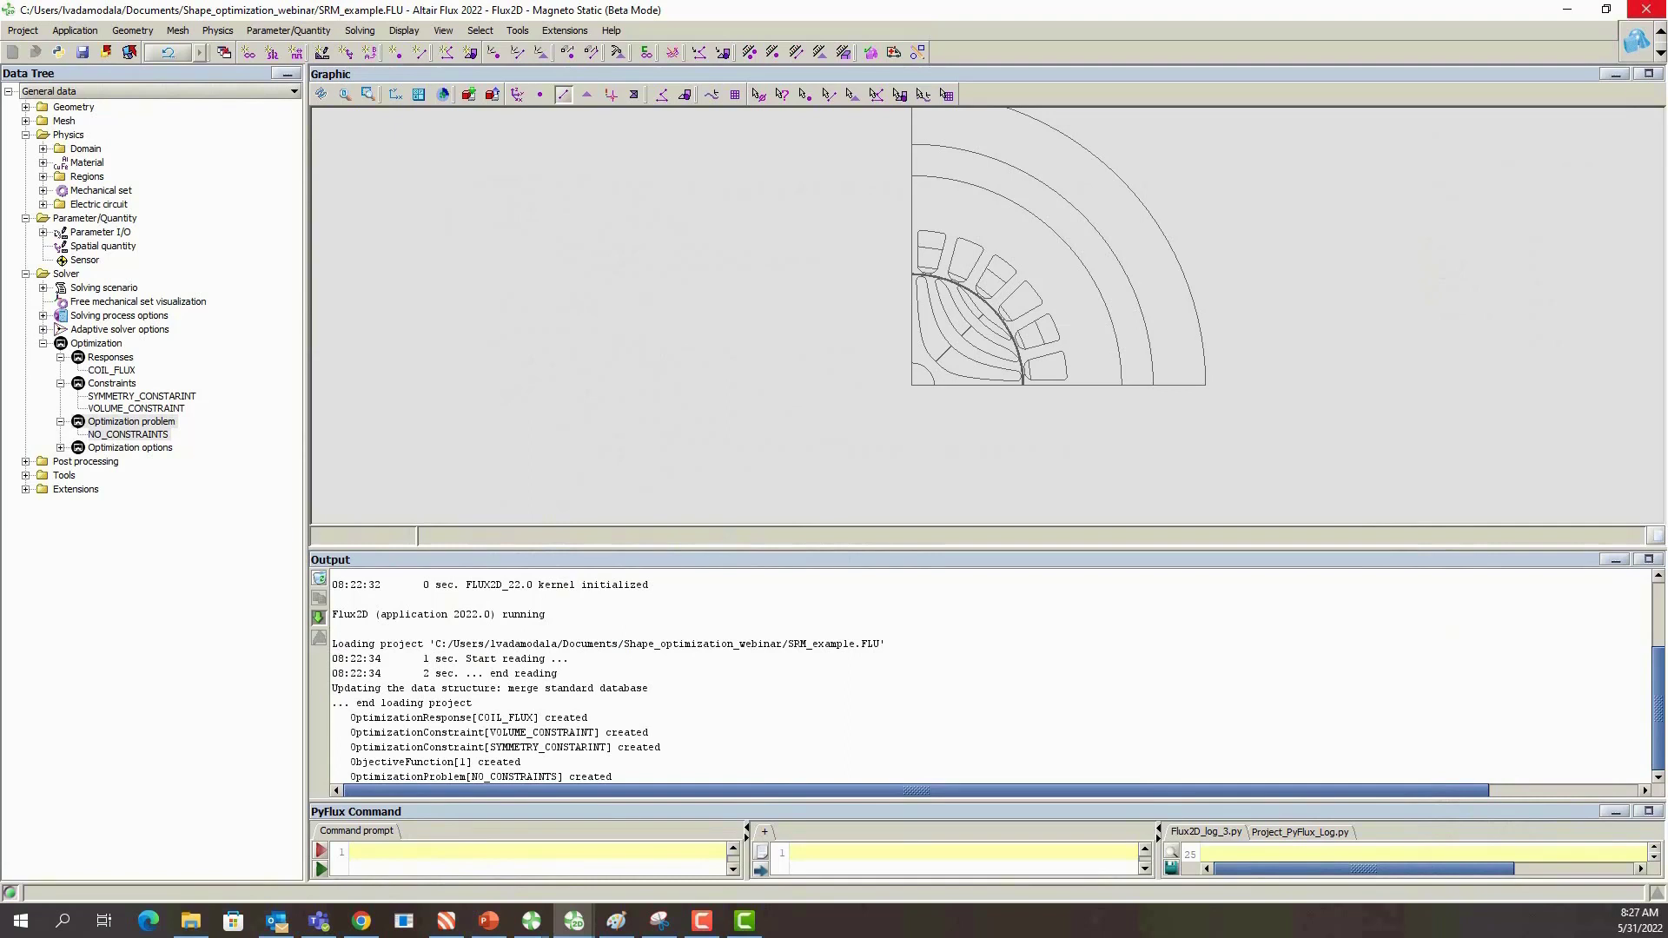
# Create another optimization problem named with_volume_constraint that uses VOLUME_CONSTRAINT as its constraint
pyautogui.click(165, 433)
pyautogui.rightClick(171, 426)
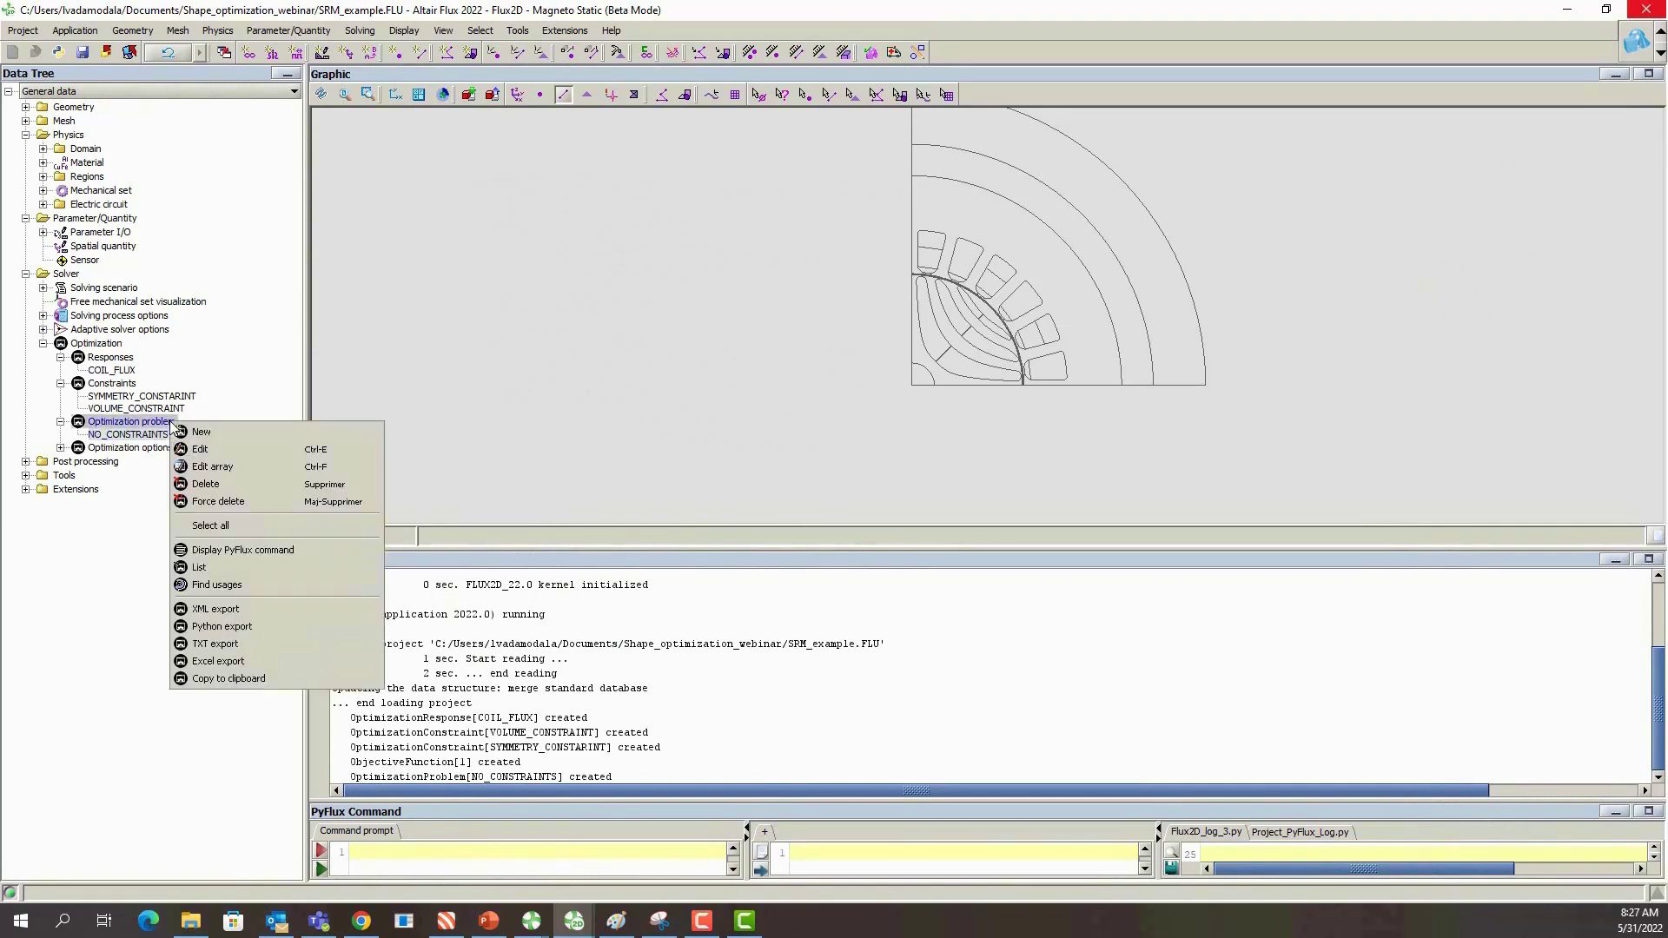
pyautogui.click(235, 441)
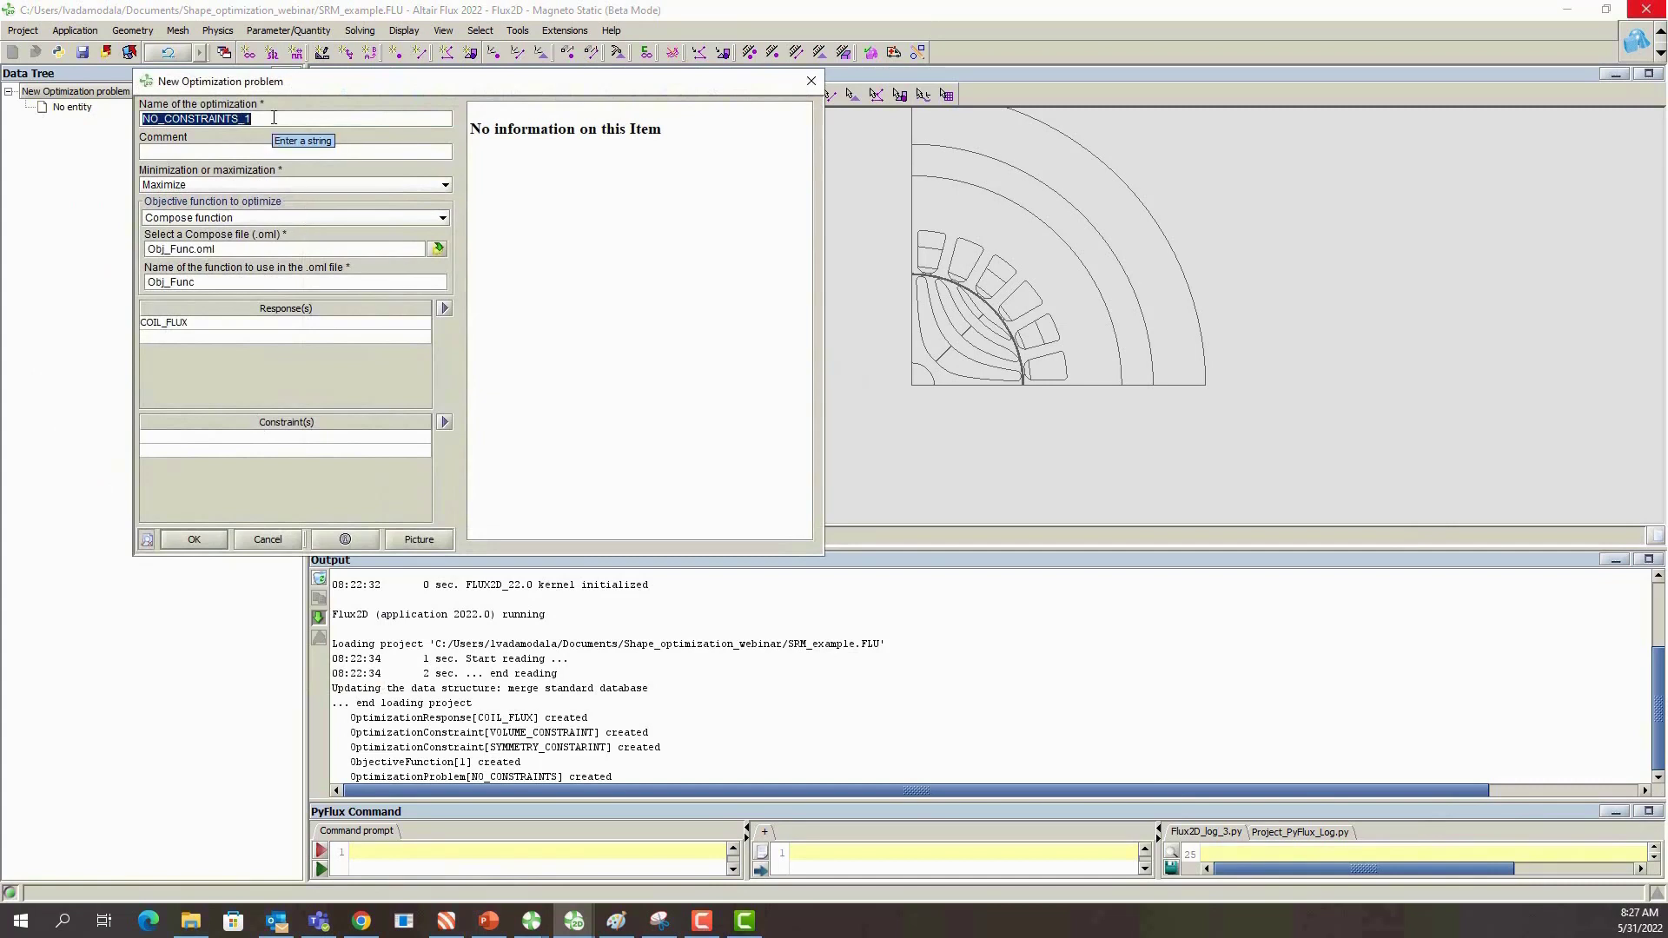
pyautogui.write('with_volume_co')
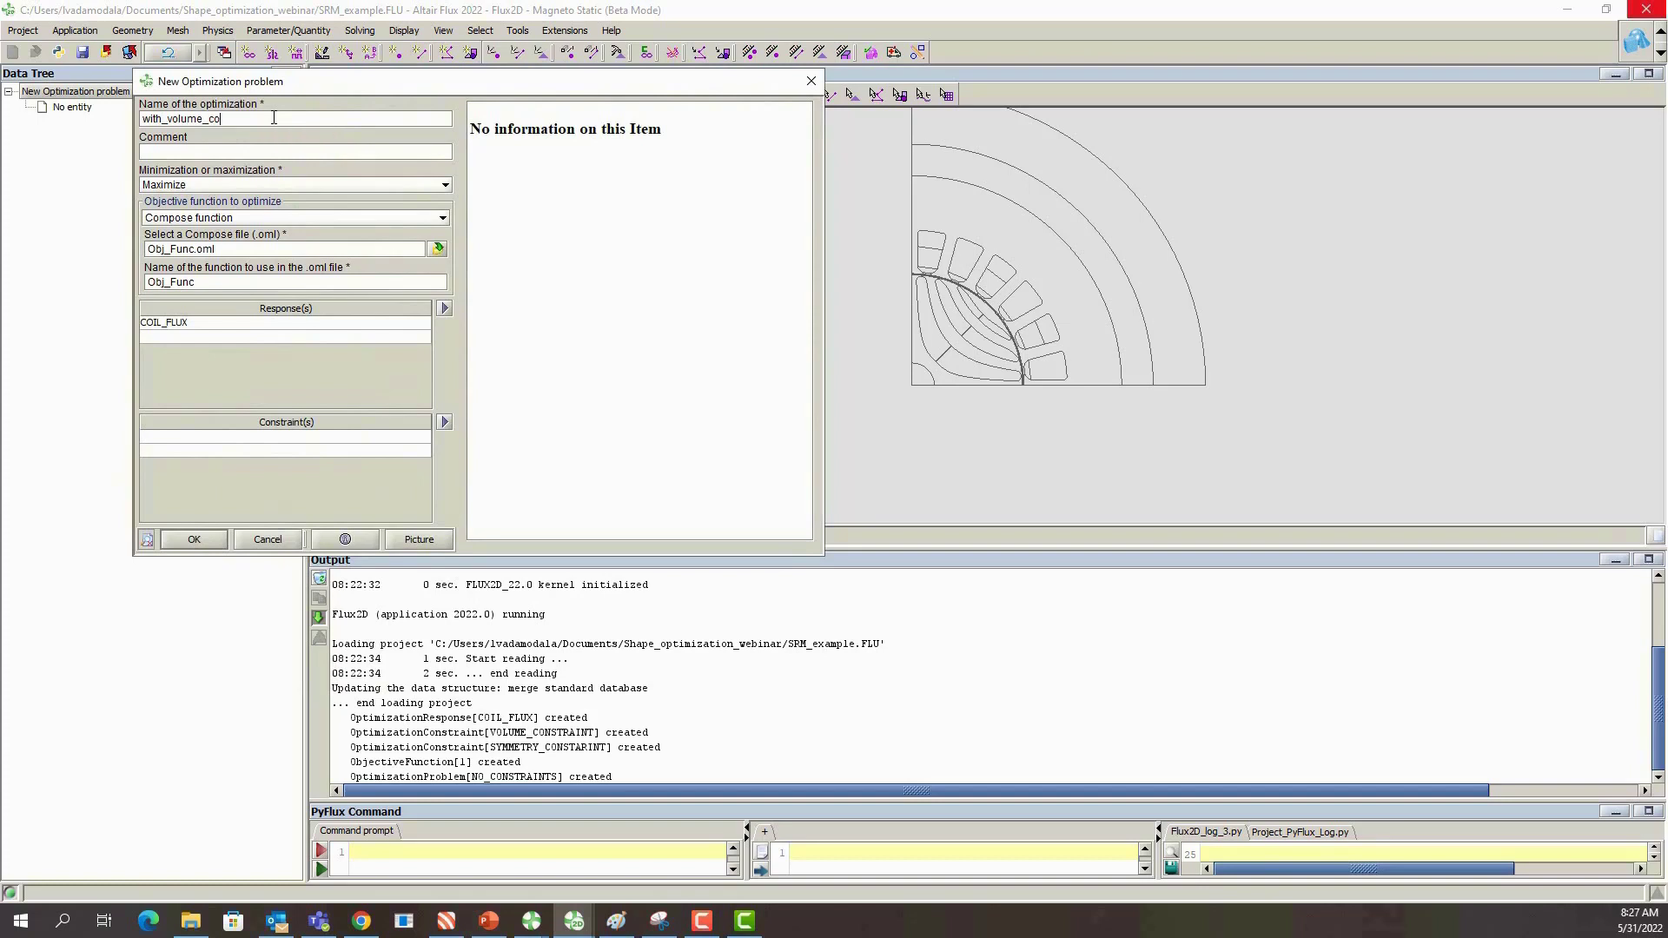
pyautogui.write('nstraint')
pyautogui.click(195, 435)
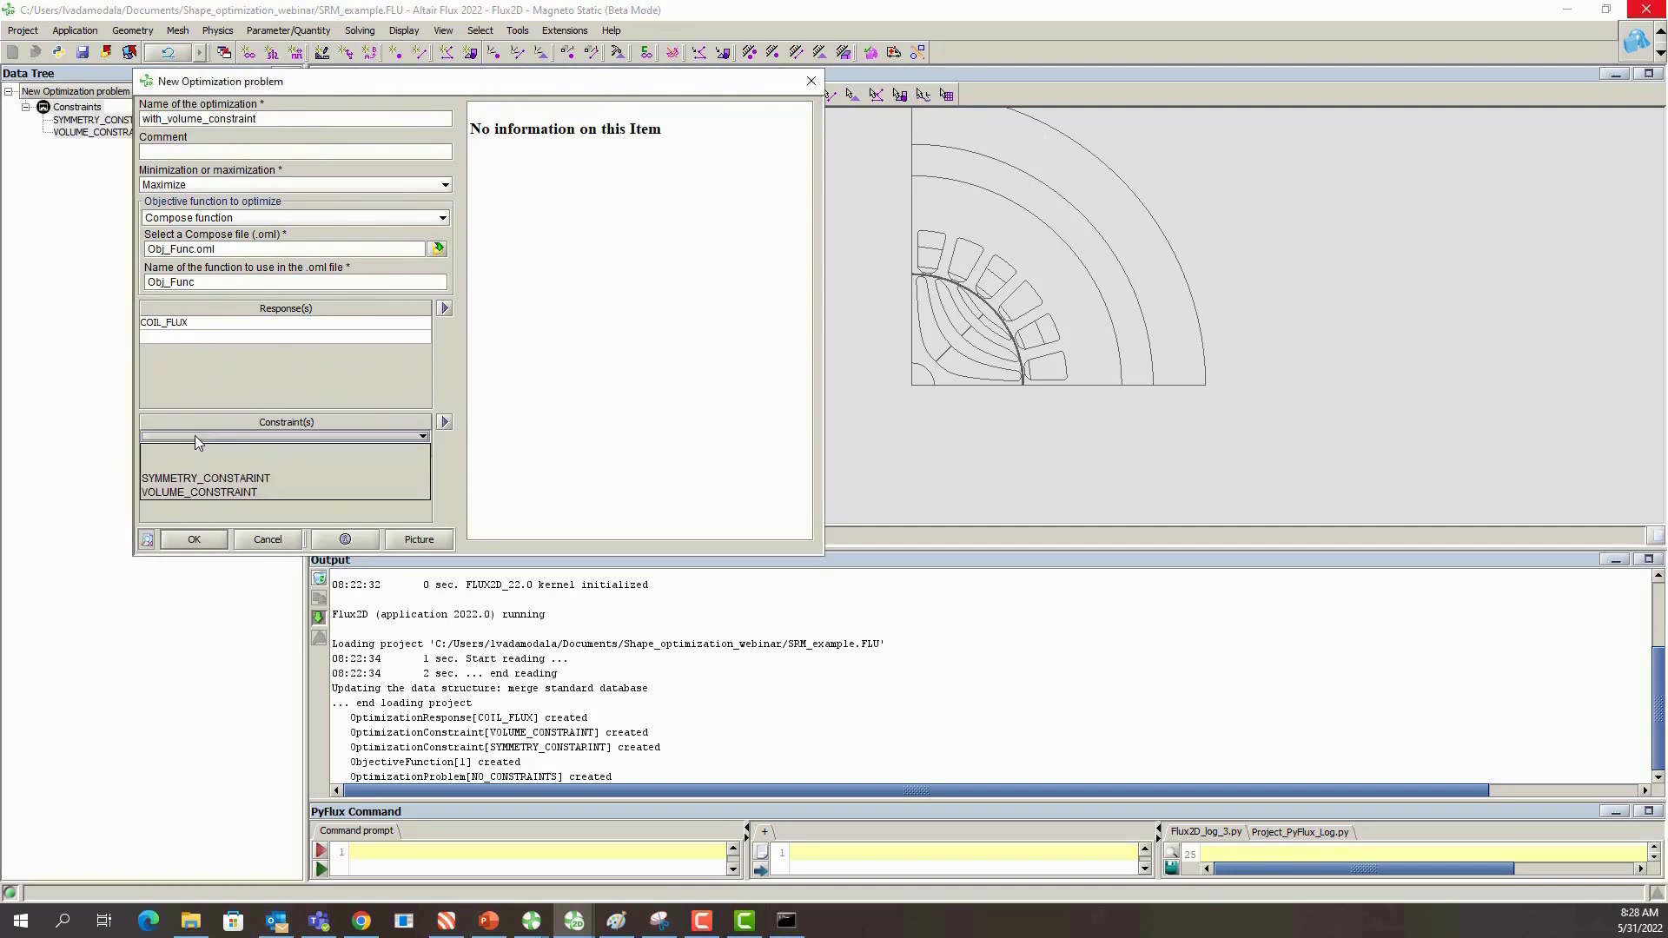
pyautogui.click(210, 493)
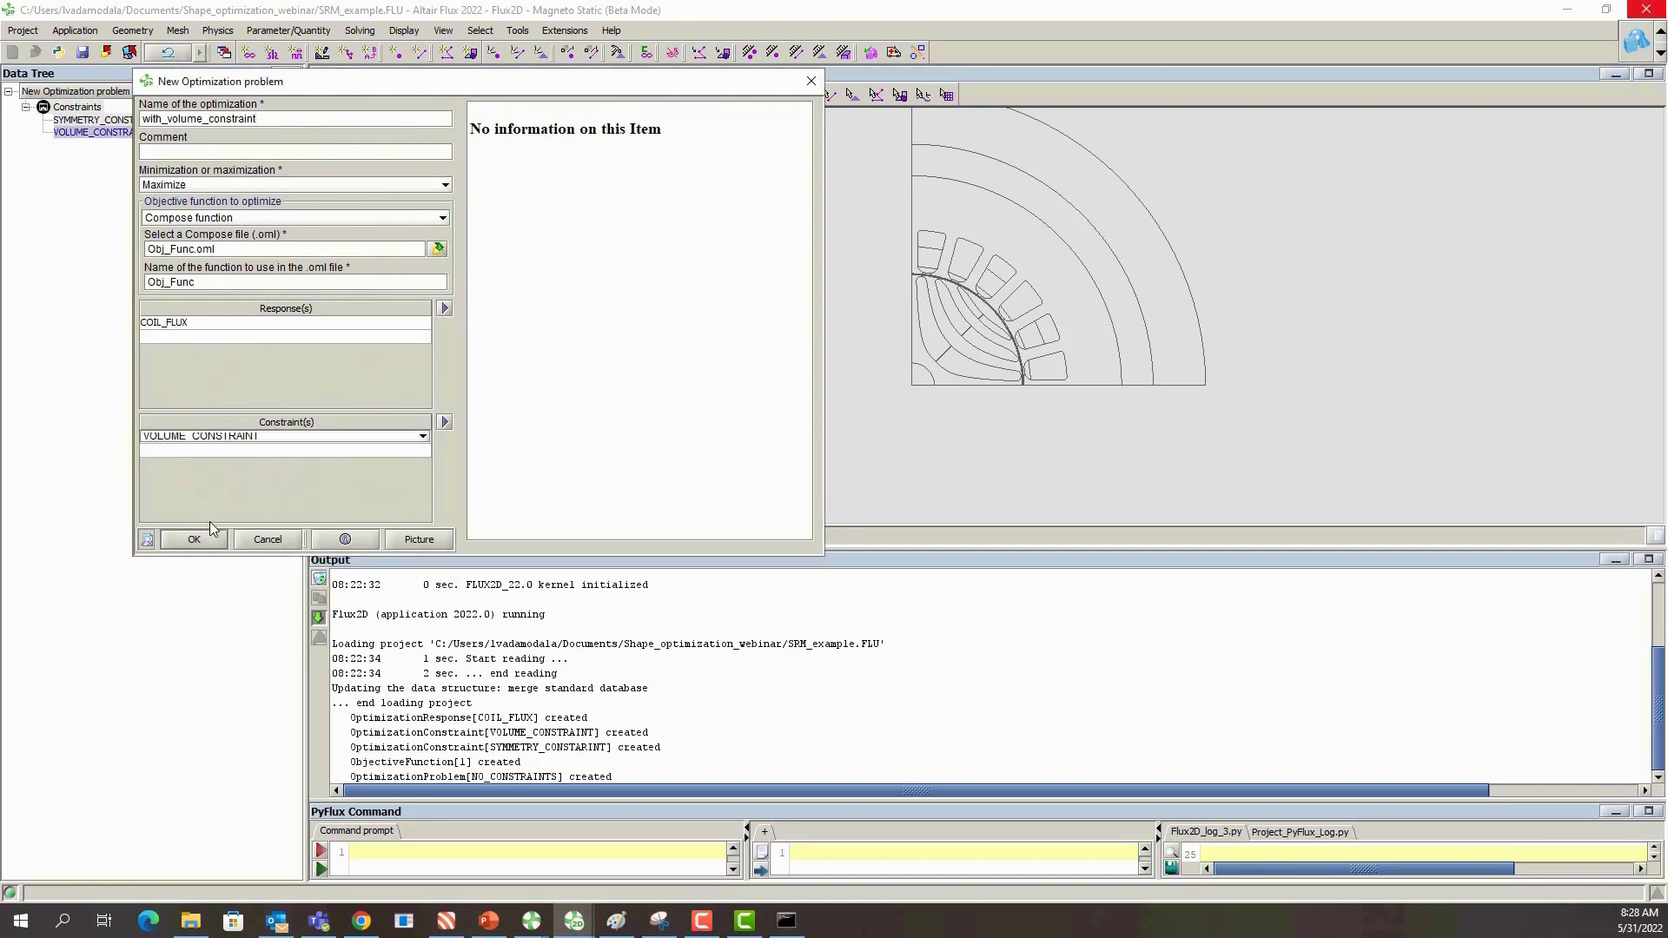
pyautogui.click(192, 540)
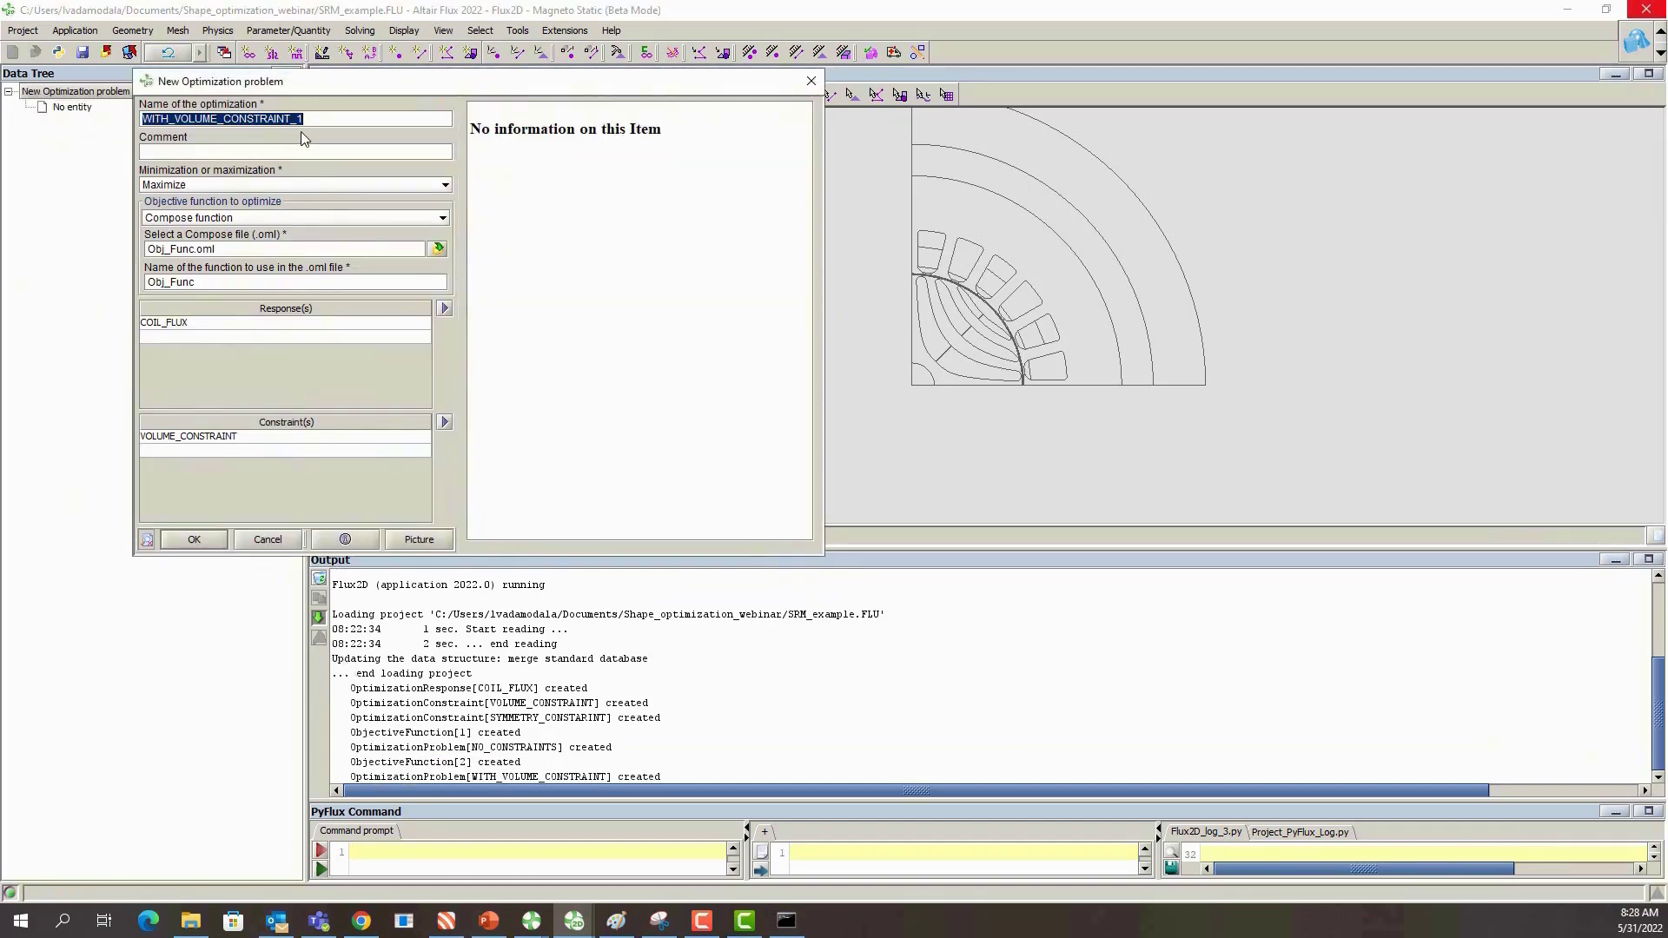
# Create a further optimization problem named WITH_symmetry_CONSTRAINT, with SYMMETRY_CONSTARINT replacing the volume constraint
pyautogui.click(314, 119)
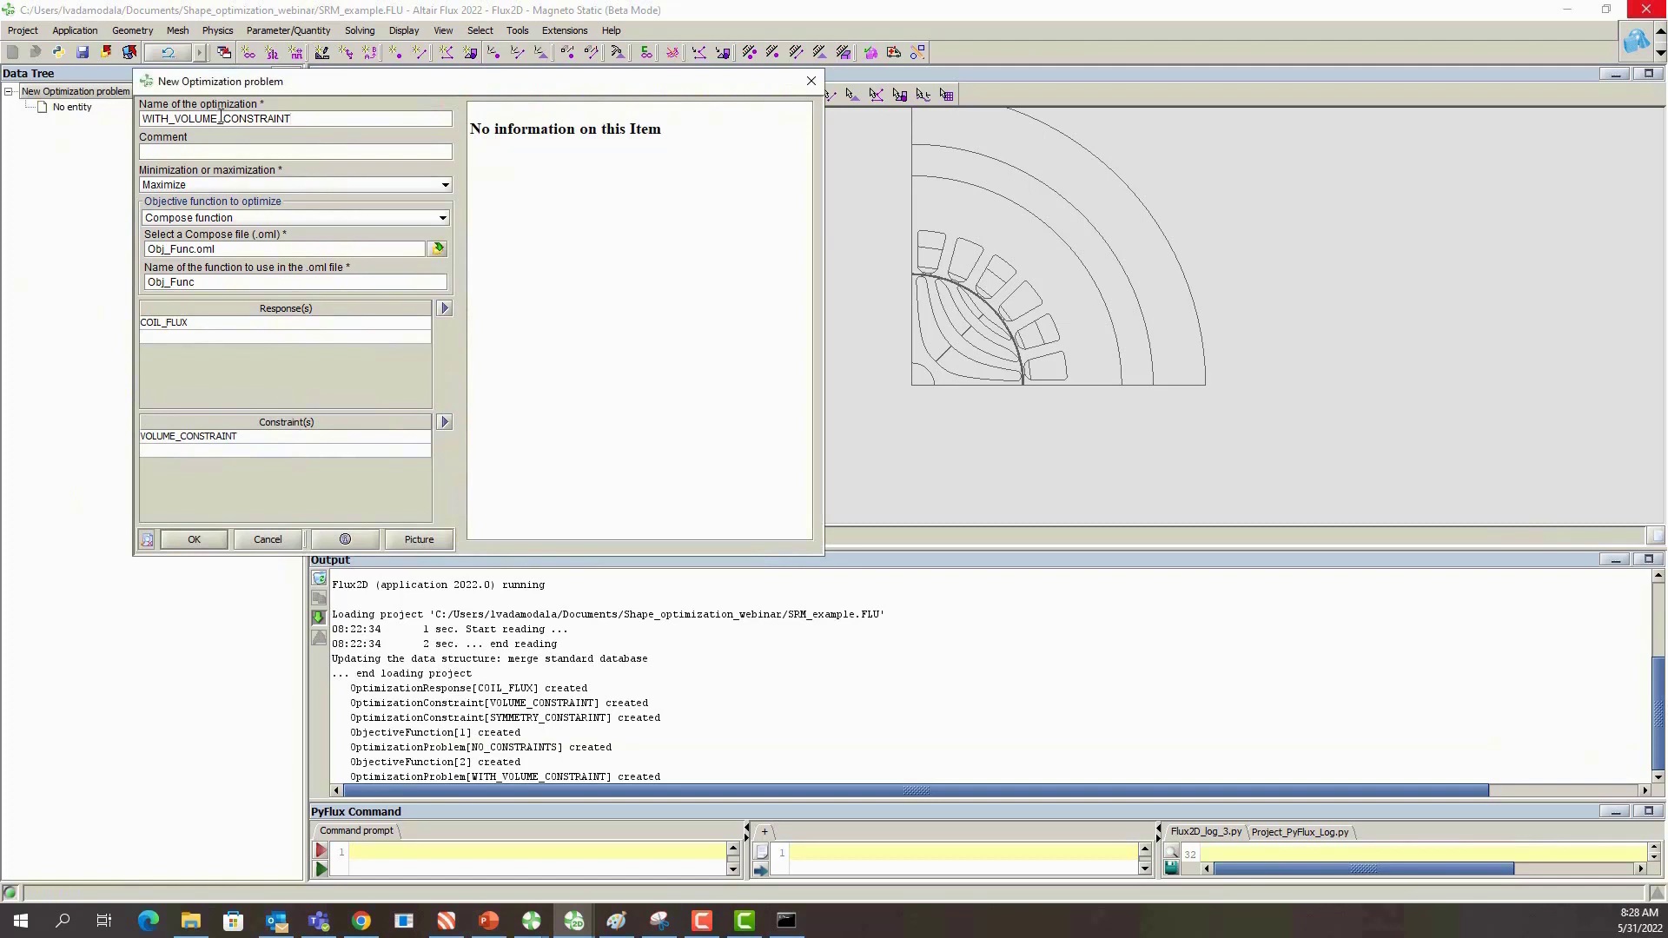
pyautogui.moveTo(221, 118); pyautogui.dragTo(177, 120)
pyautogui.write('symmetry')
pyautogui.click(224, 437)
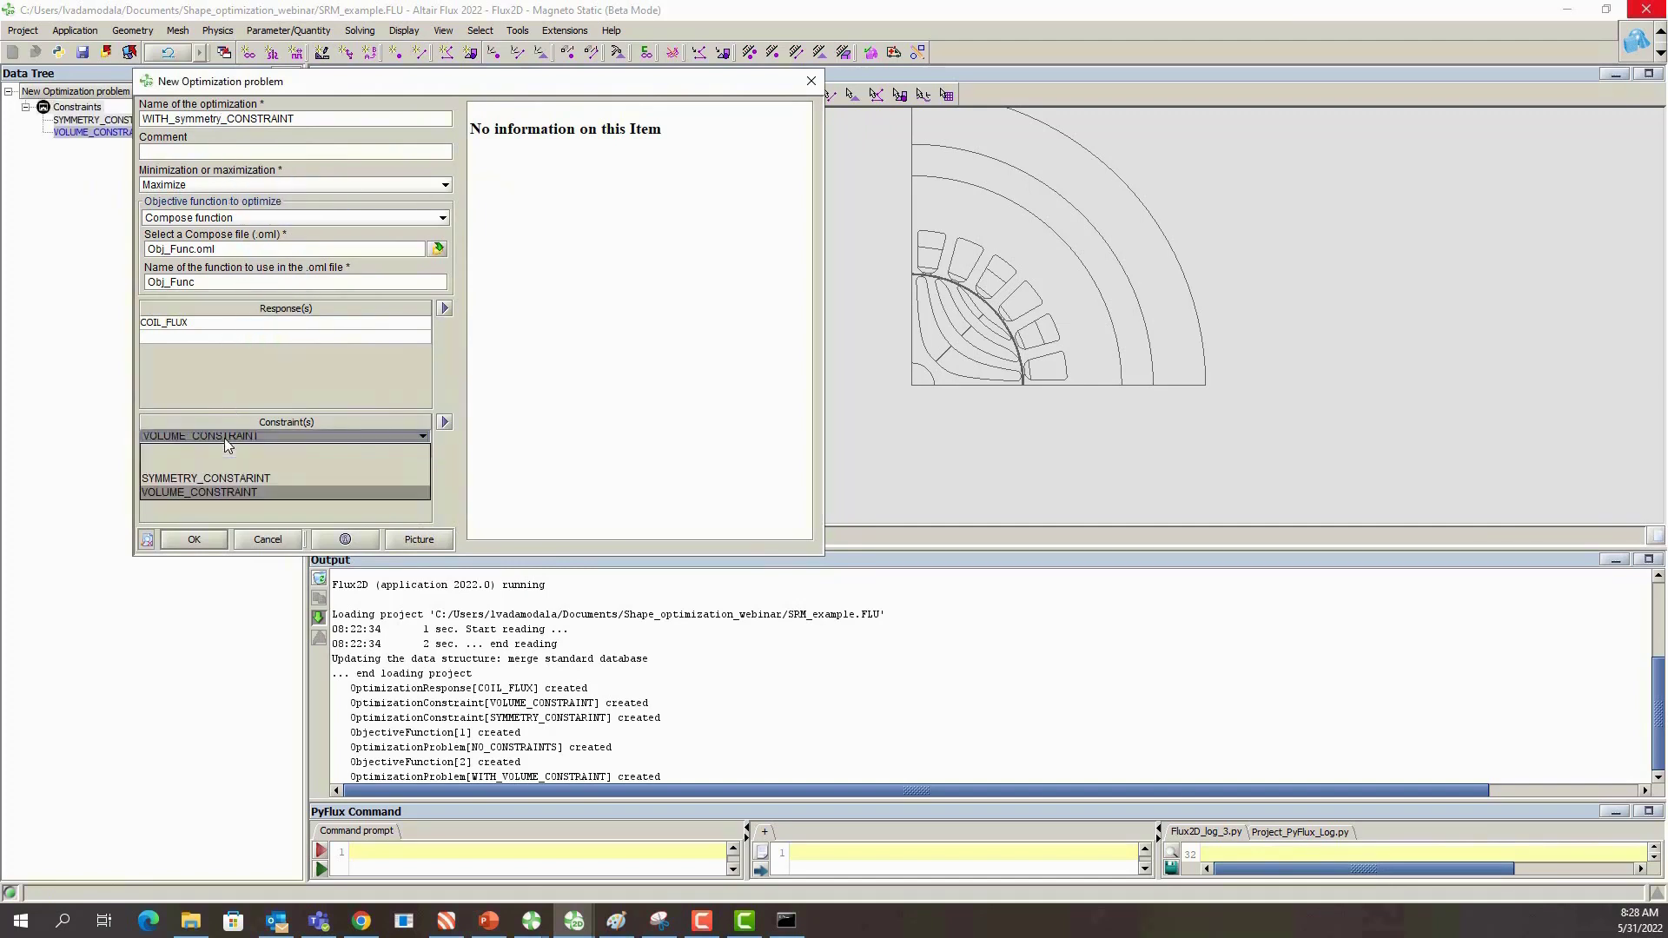
pyautogui.click(180, 479)
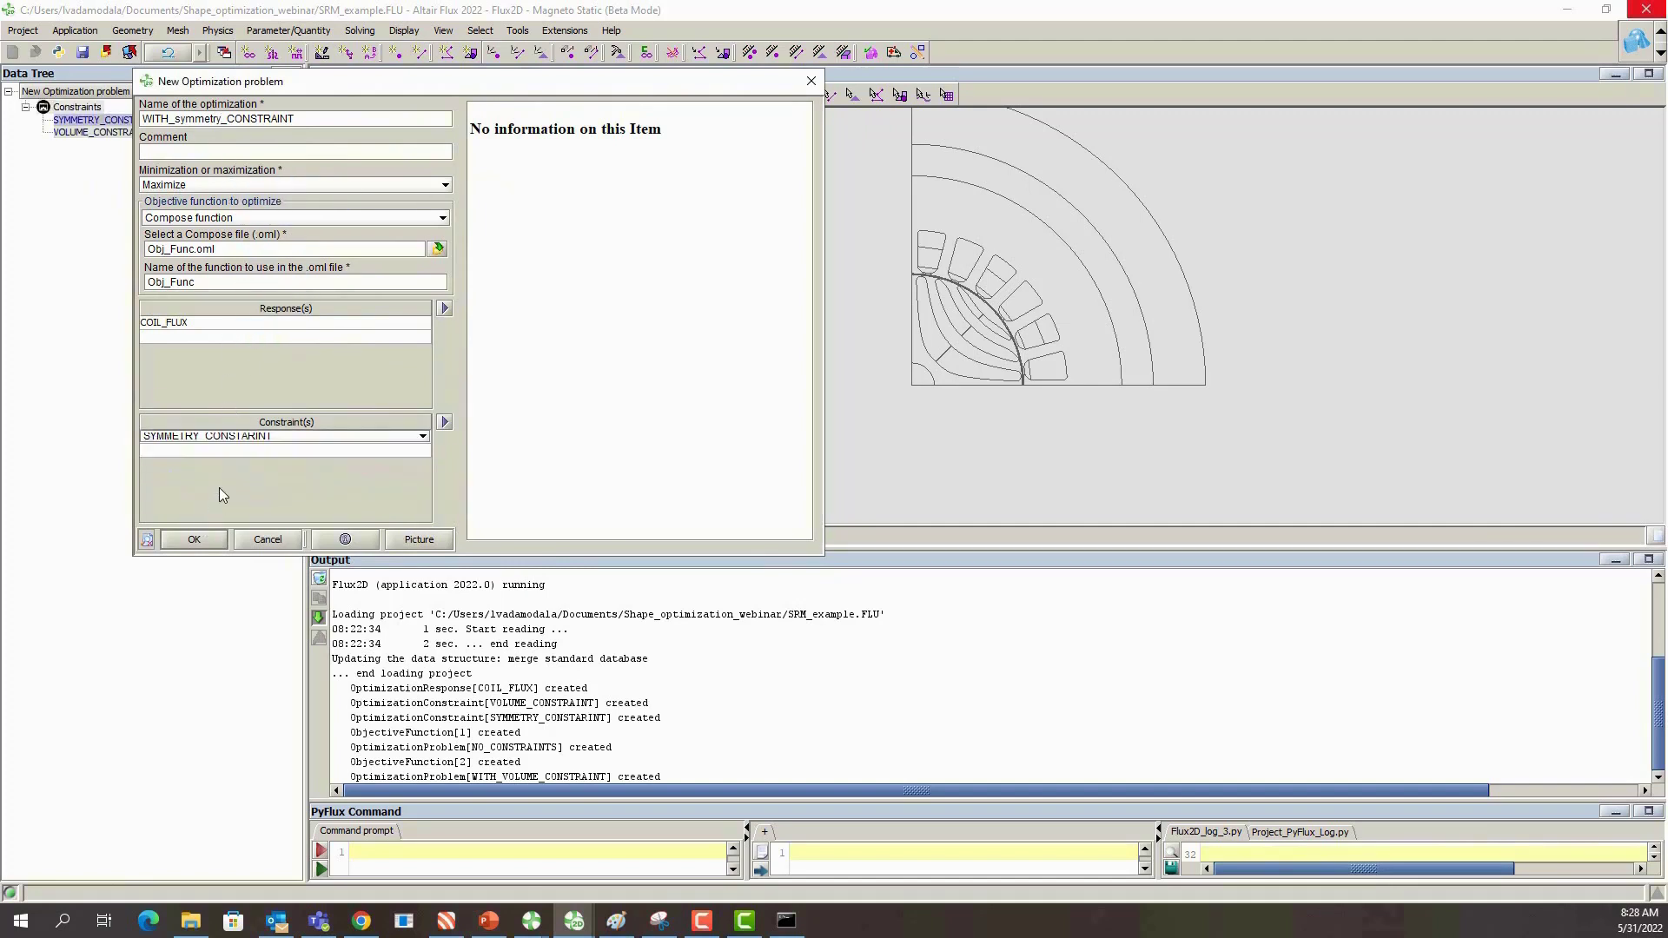
pyautogui.click(194, 540)
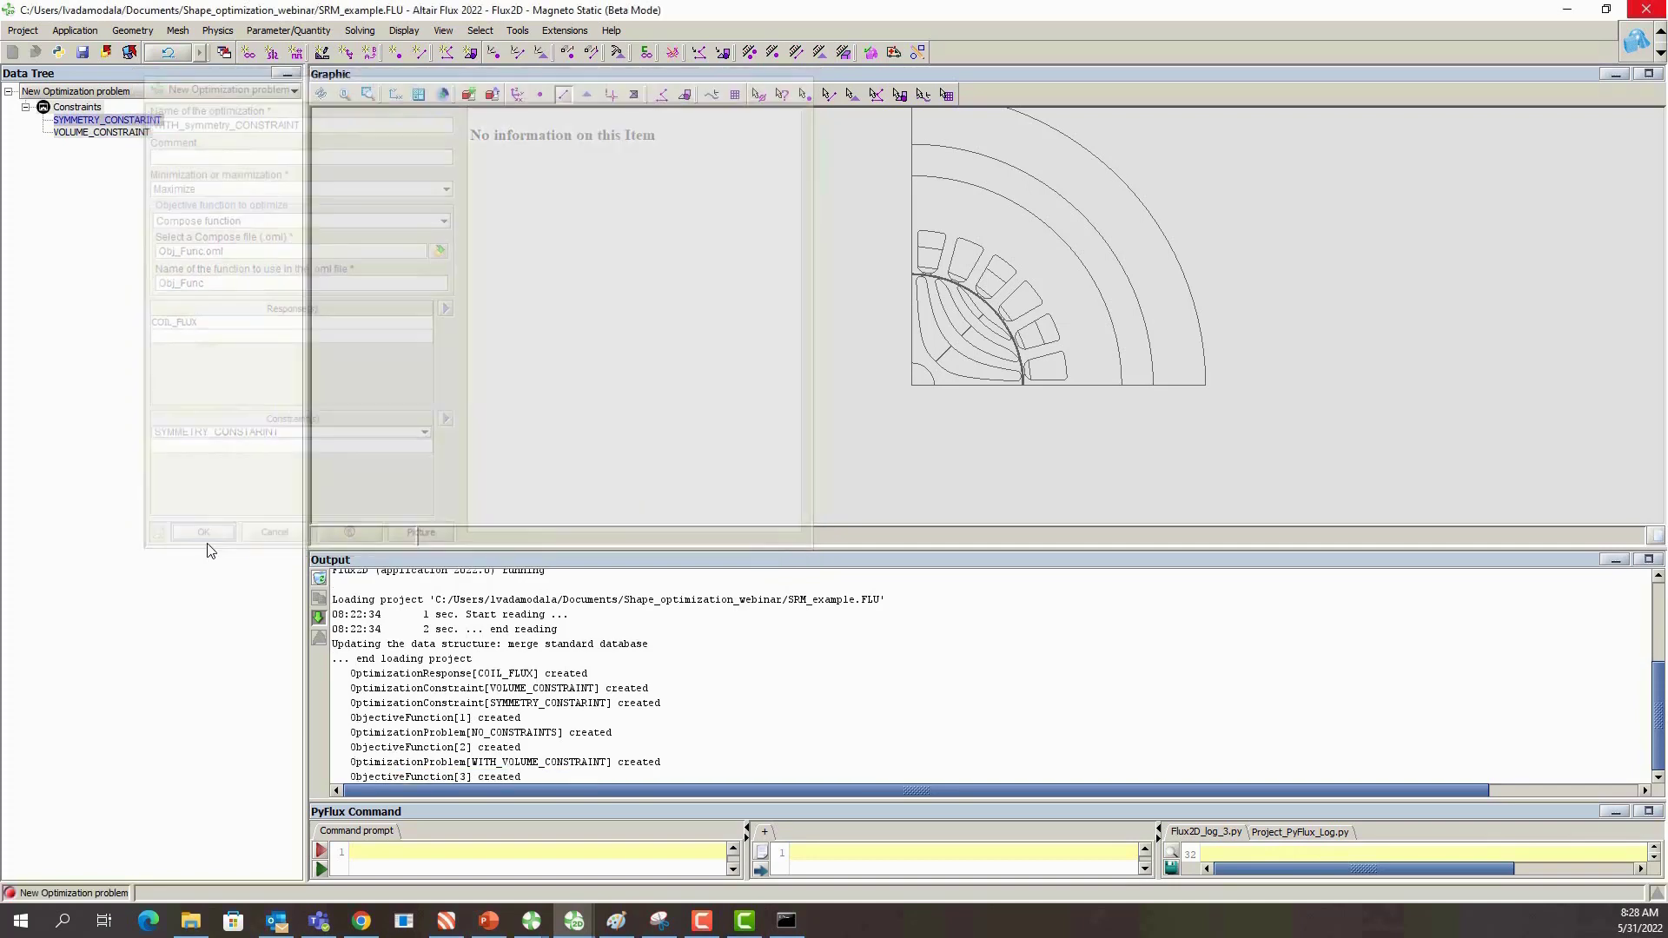
# Create an optimization problem named WITH_SYMMETRY_volume_CONSTRAINT with VOLUME_CONSTRAINT added alongside the symmetry constraint, and finish creating problems
pyautogui.click(344, 122)
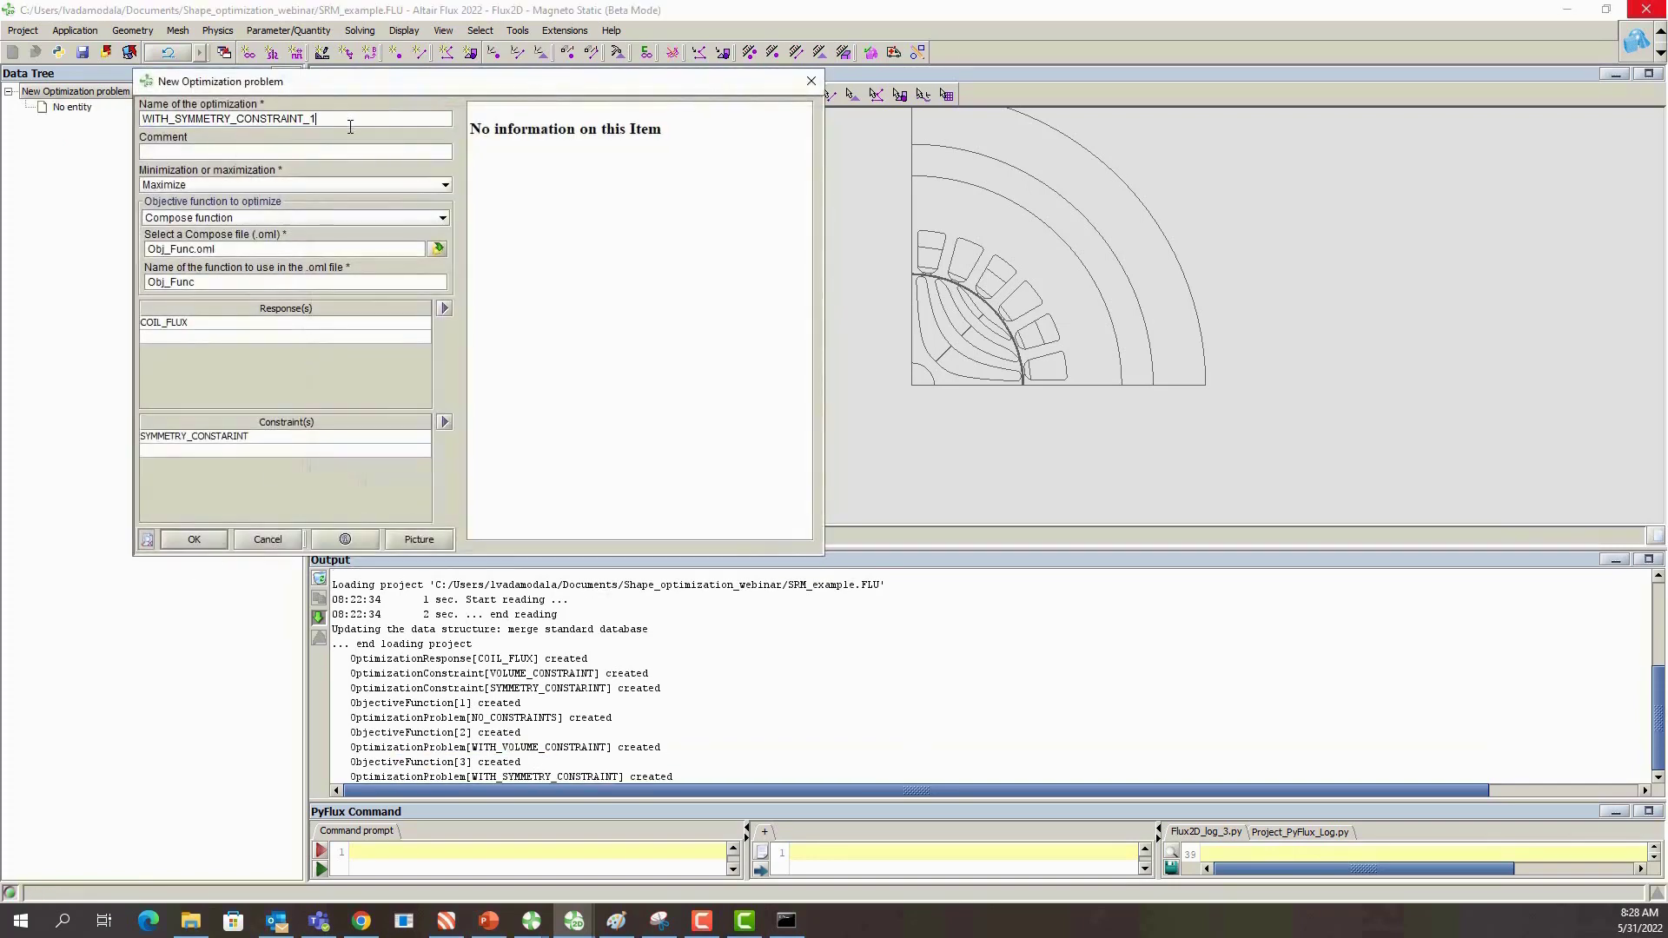
pyautogui.click(231, 120)
pyautogui.write('volume')
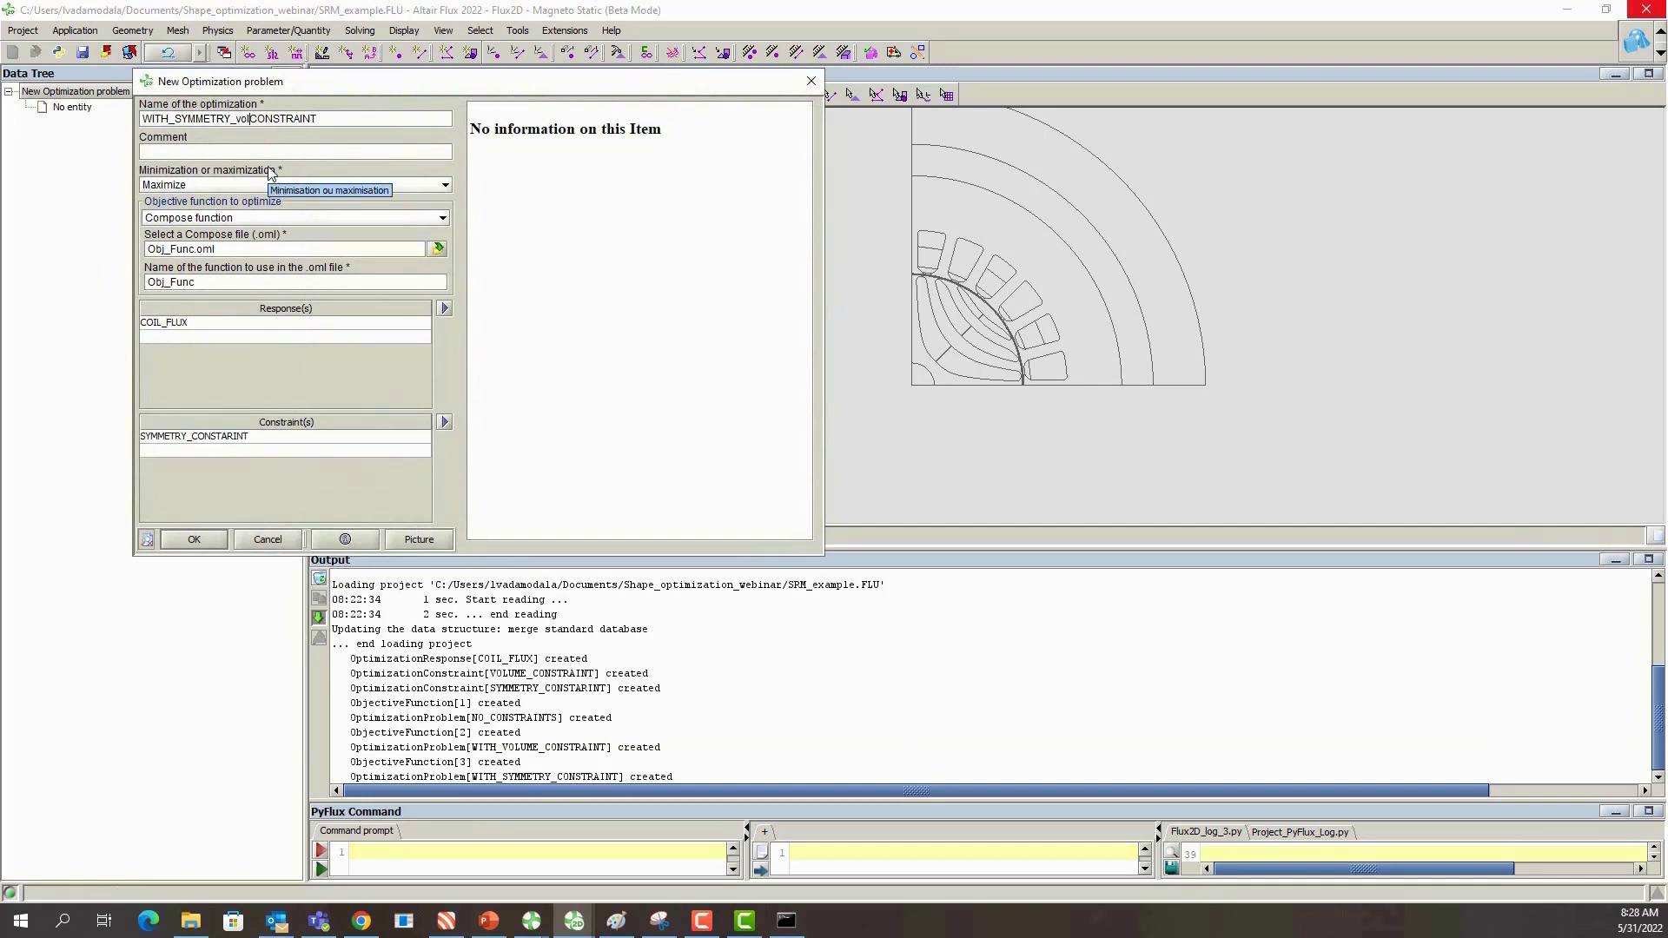
pyautogui.write('_')
pyautogui.click(222, 448)
pyautogui.click(198, 509)
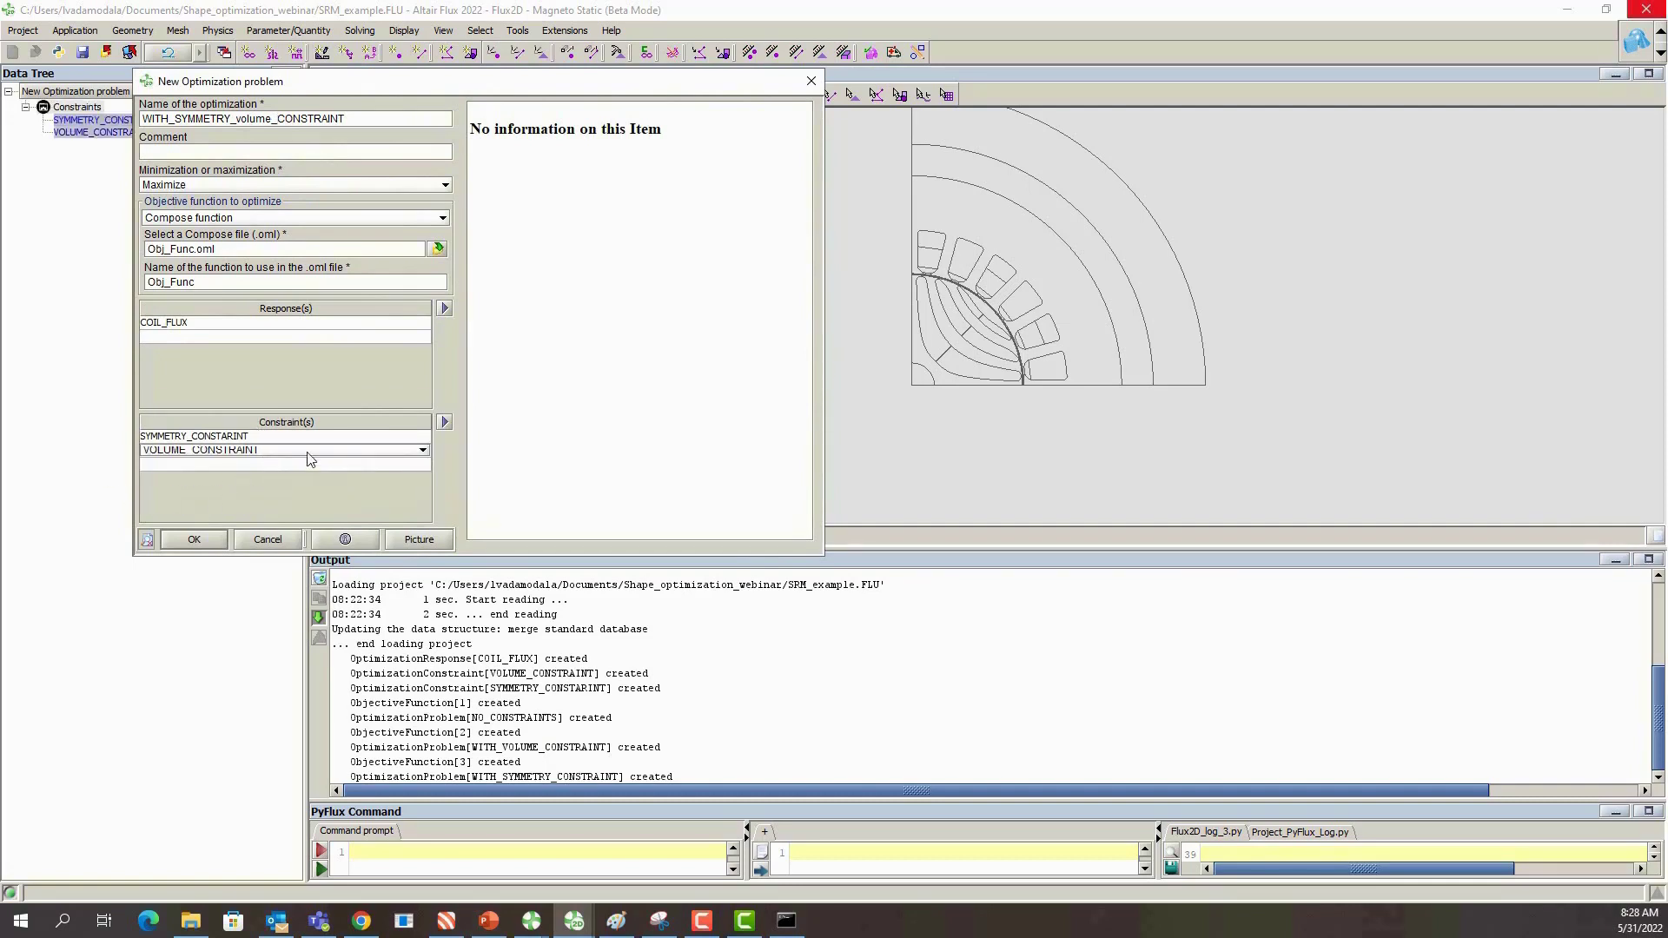
pyautogui.click(194, 539)
pyautogui.click(267, 542)
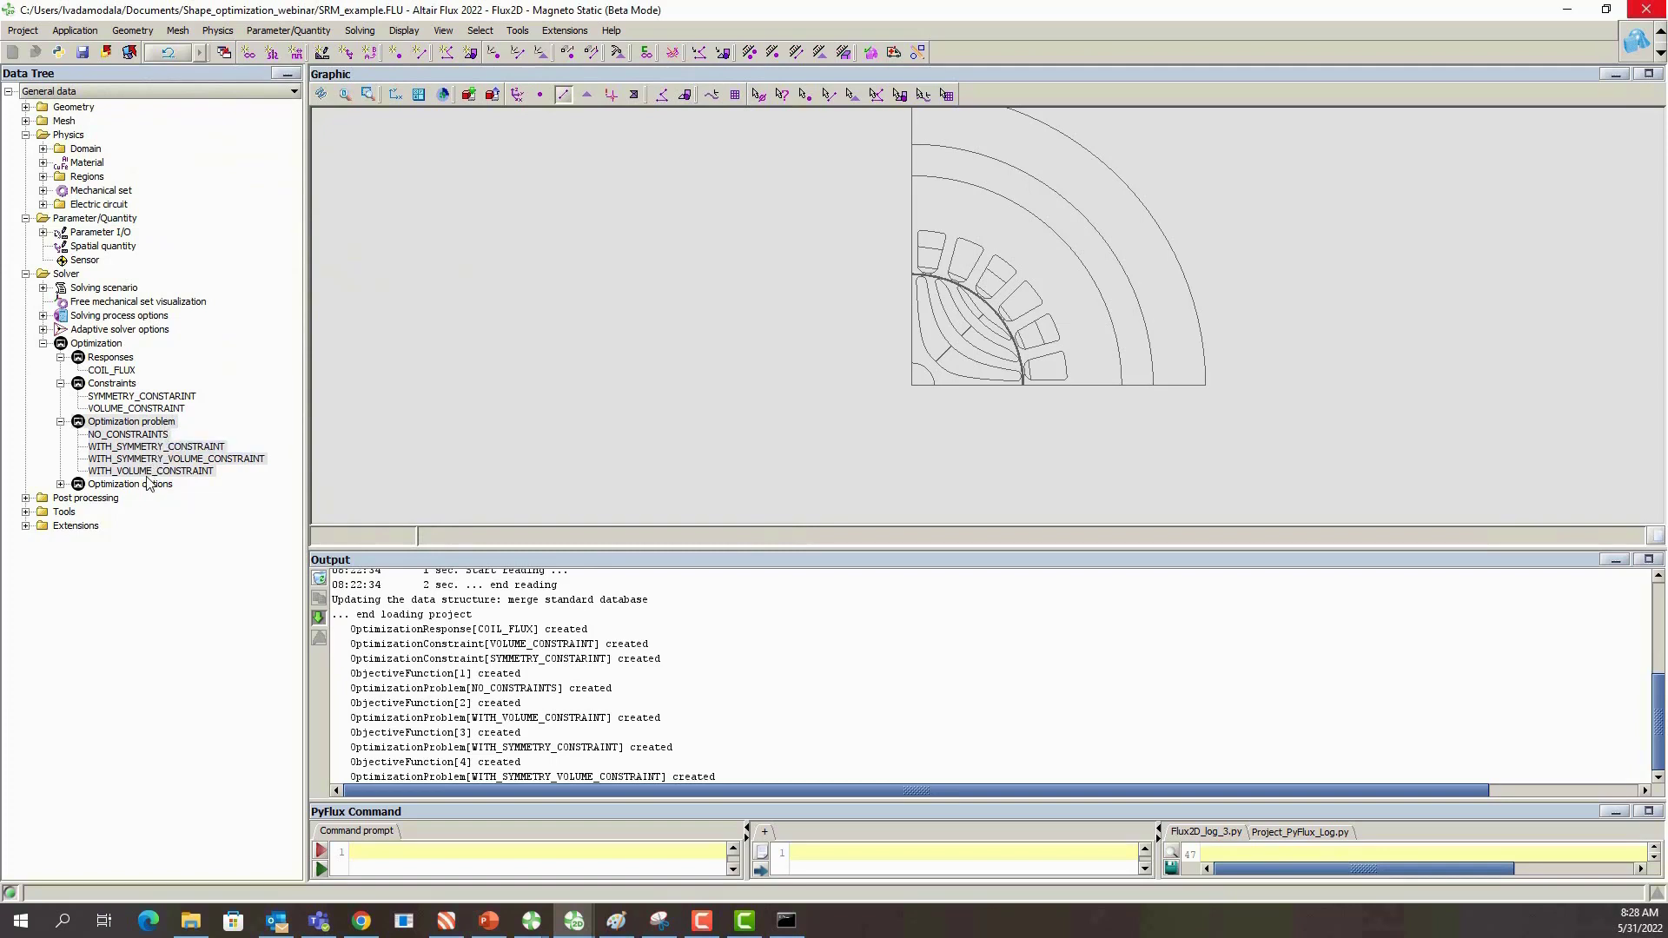
# Start a shape optimization run and set its working directory to a new folder named SRM_noconstraint
pyautogui.click(60, 484)
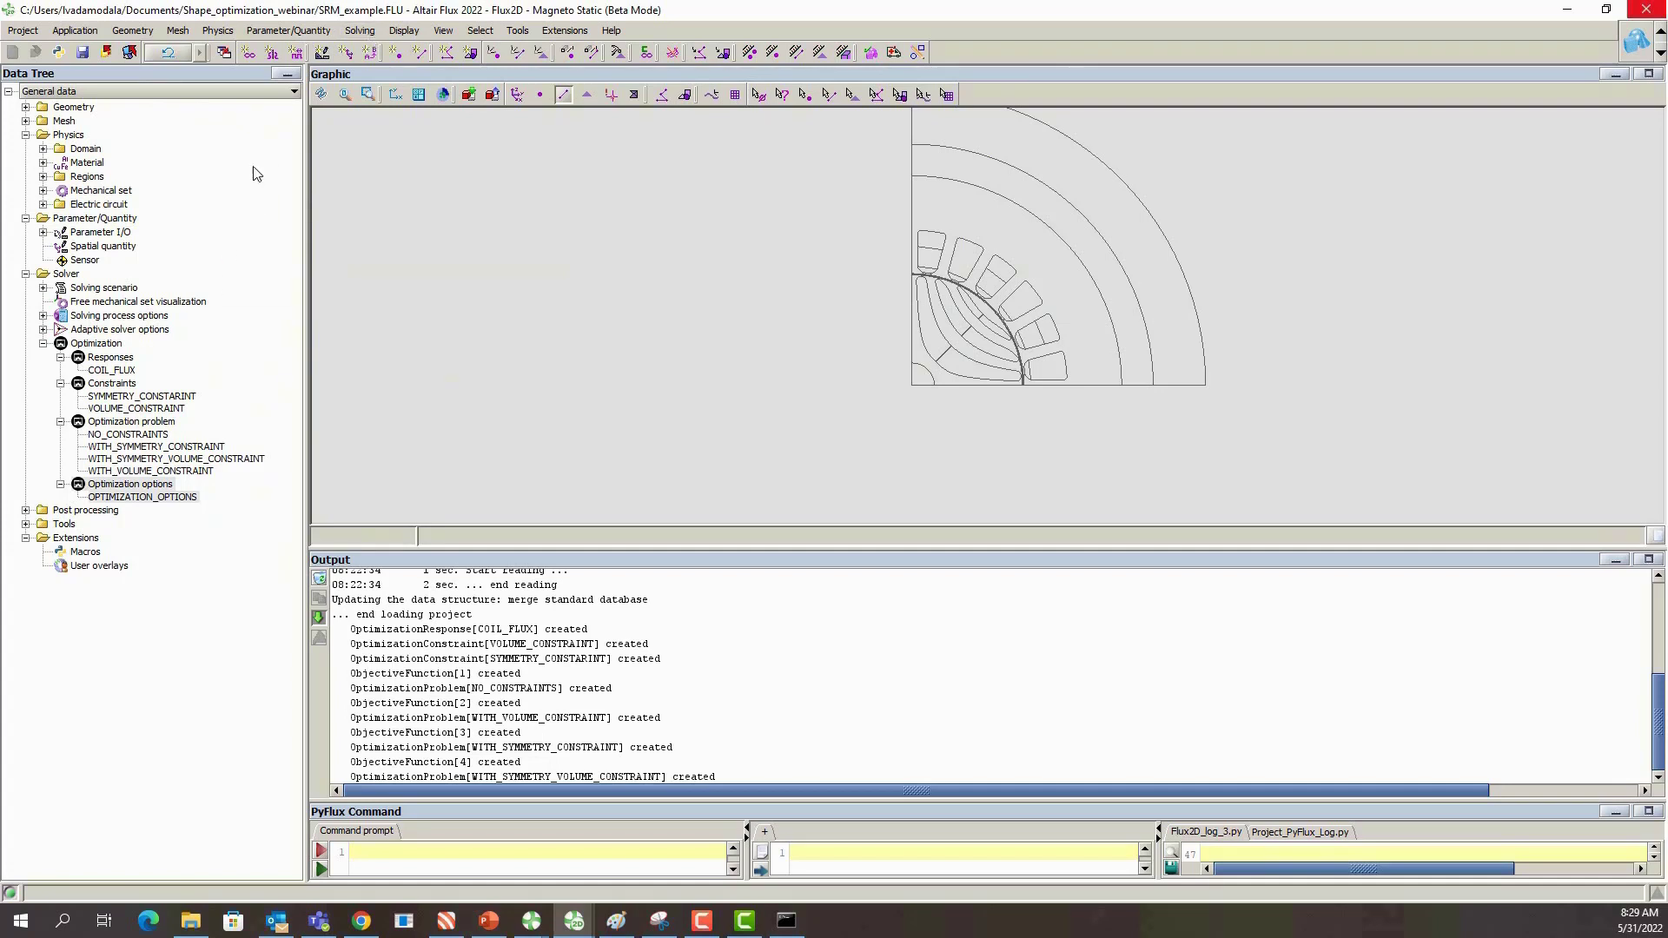
pyautogui.click(365, 33)
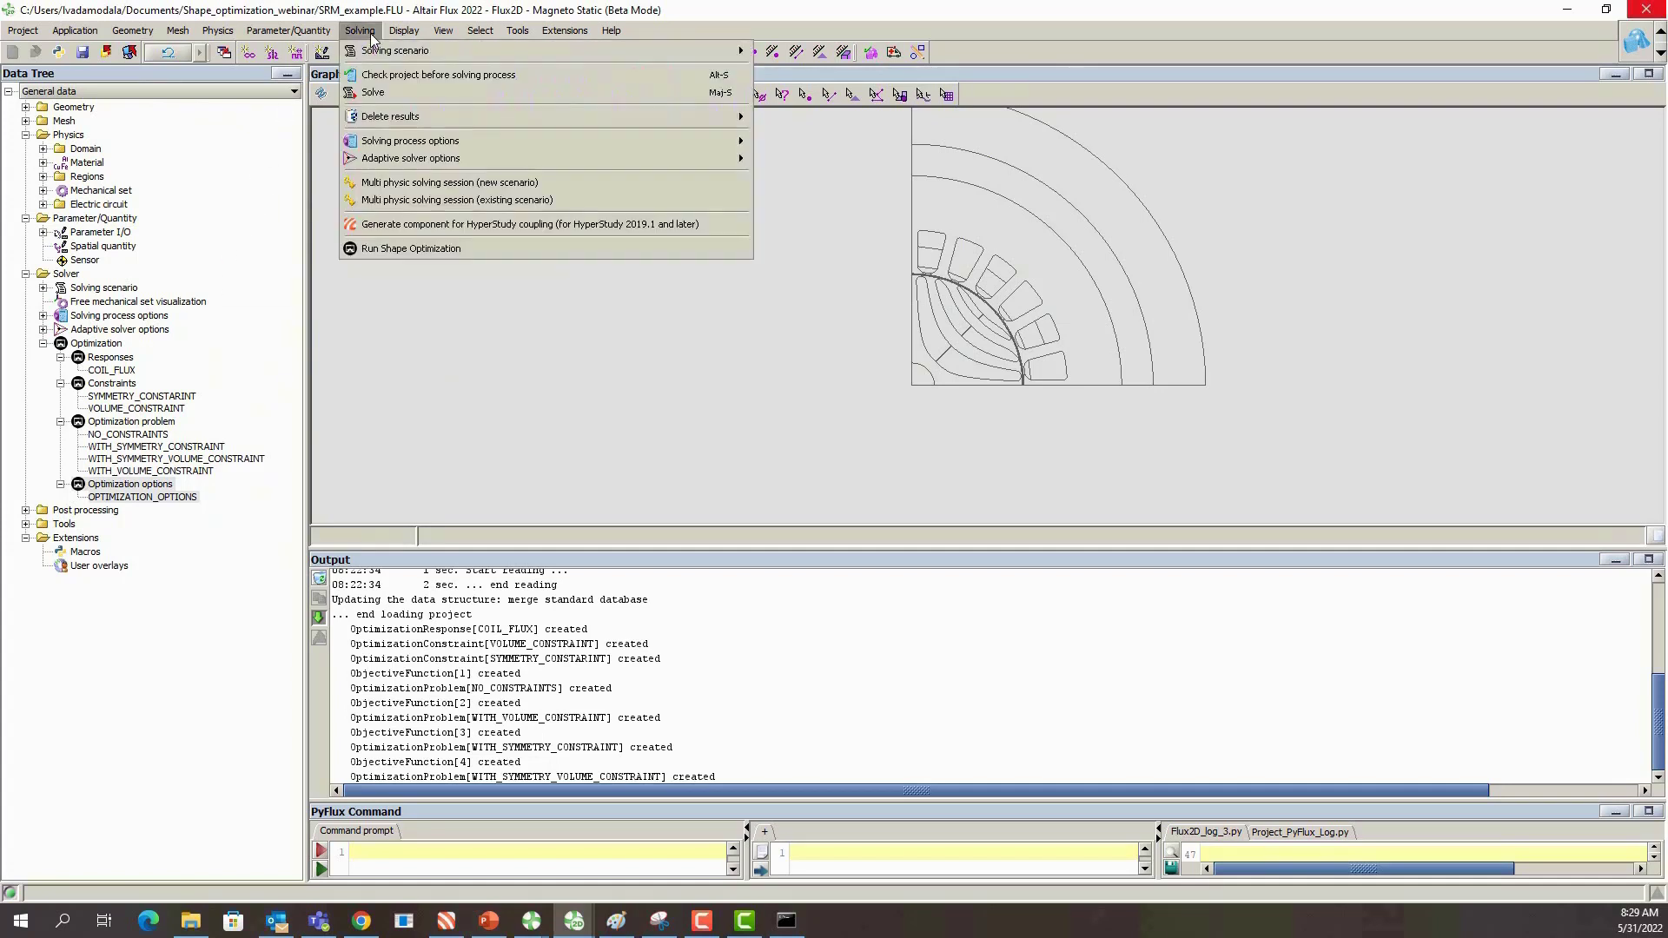
pyautogui.click(410, 249)
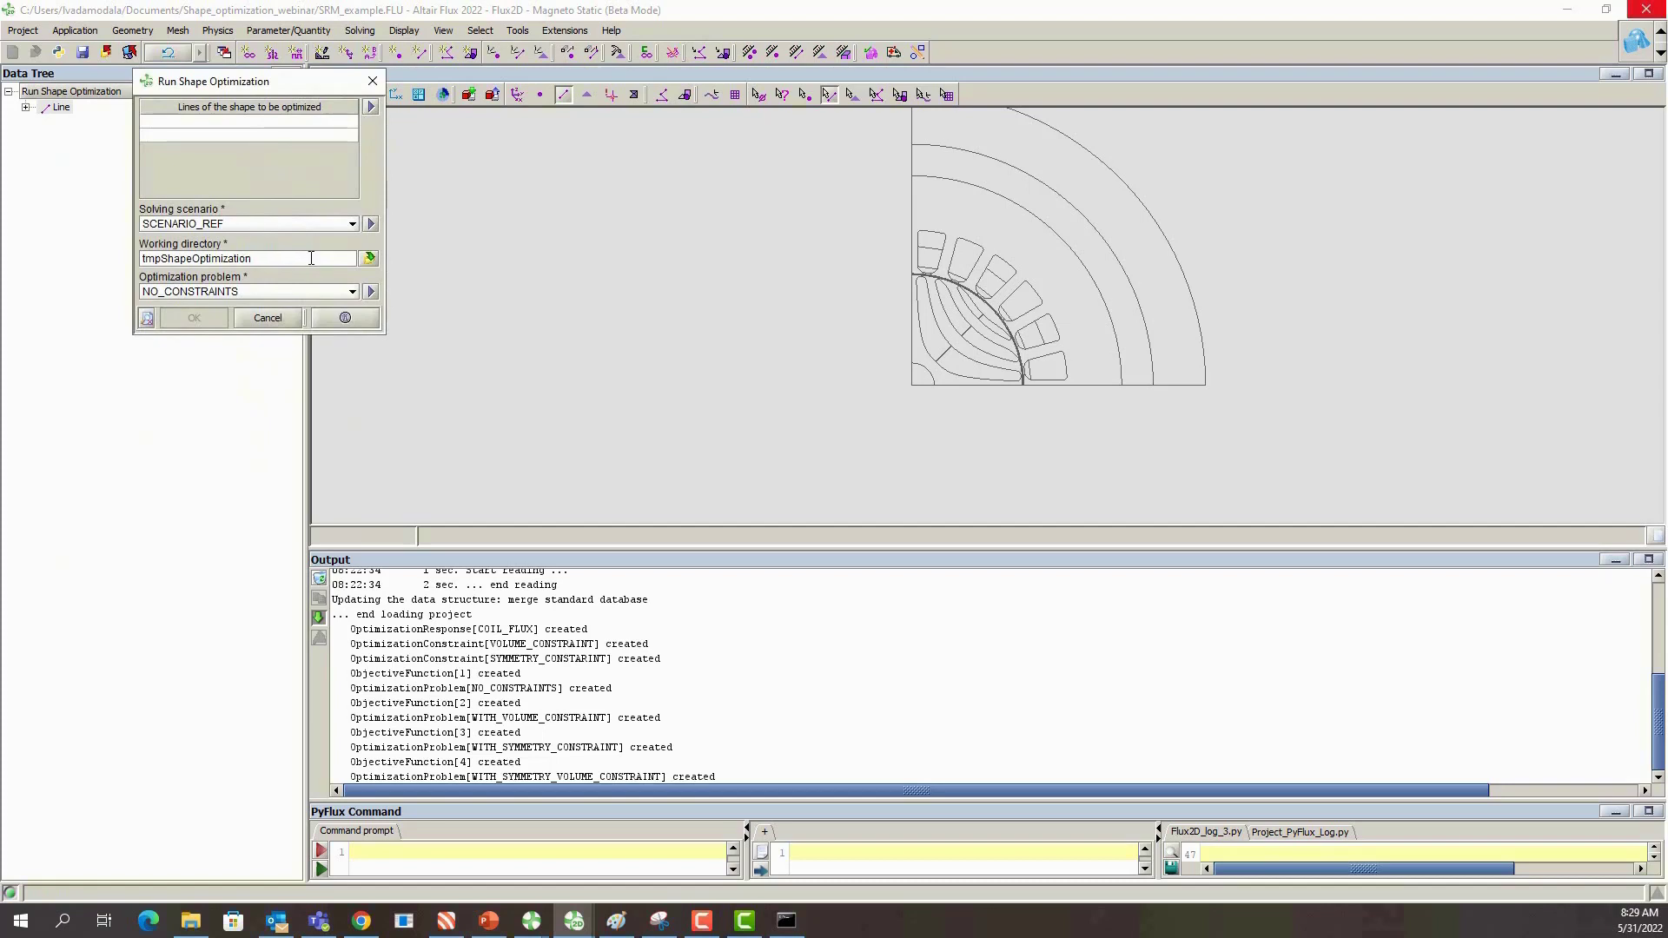
pyautogui.click(374, 262)
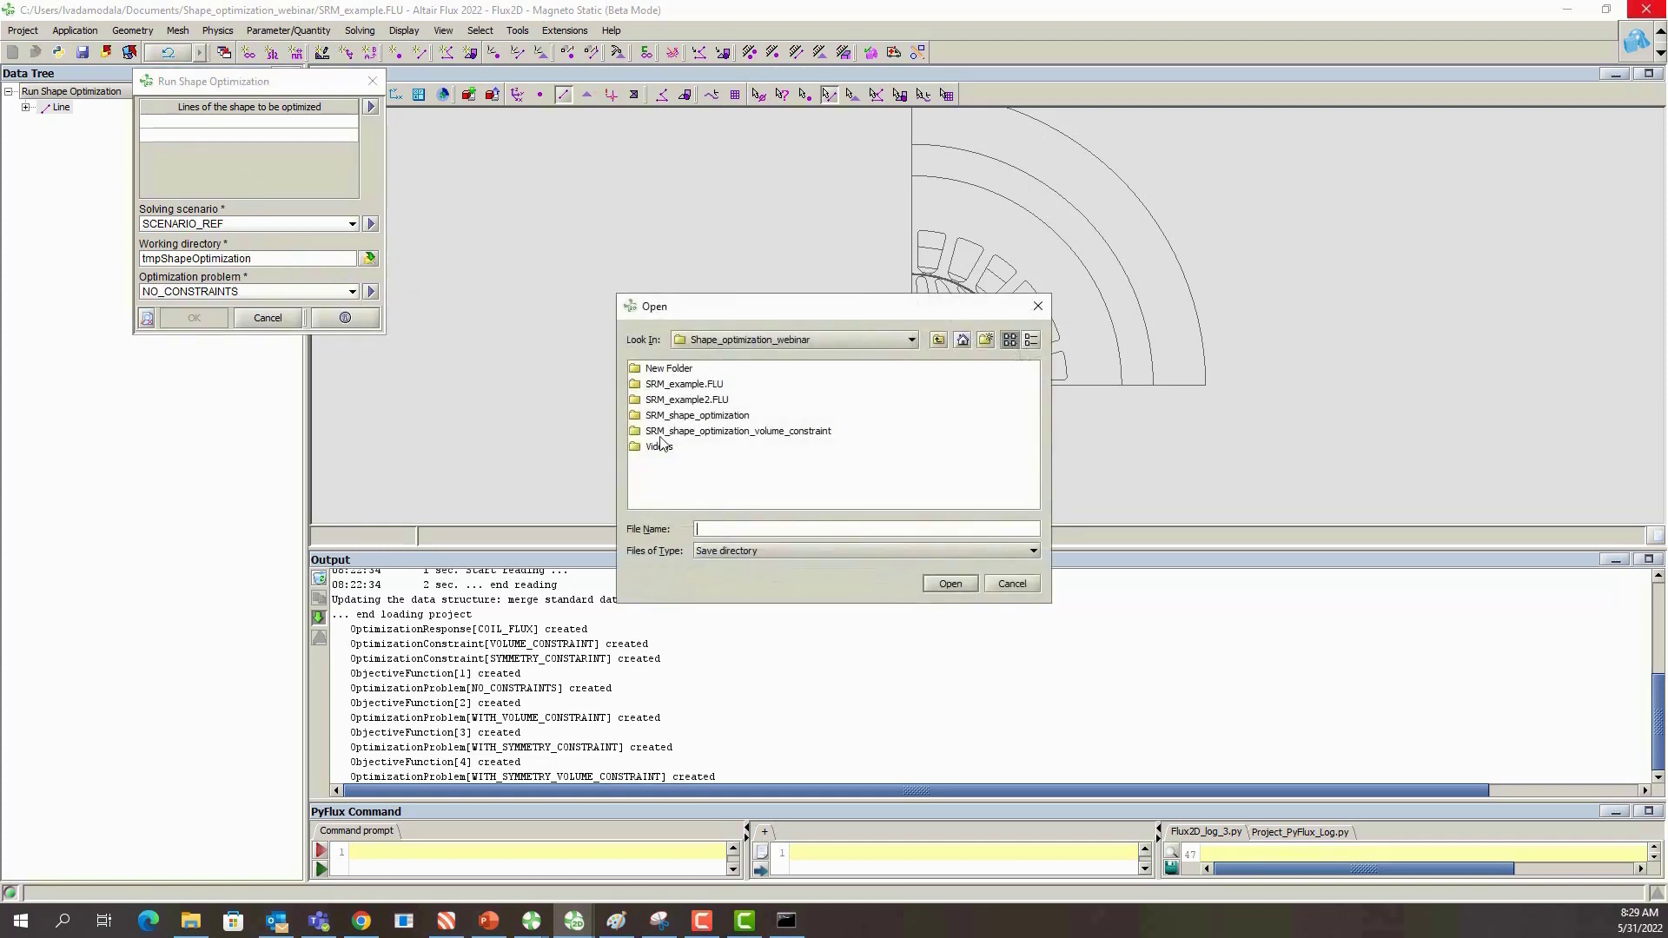
pyautogui.rightClick(730, 477)
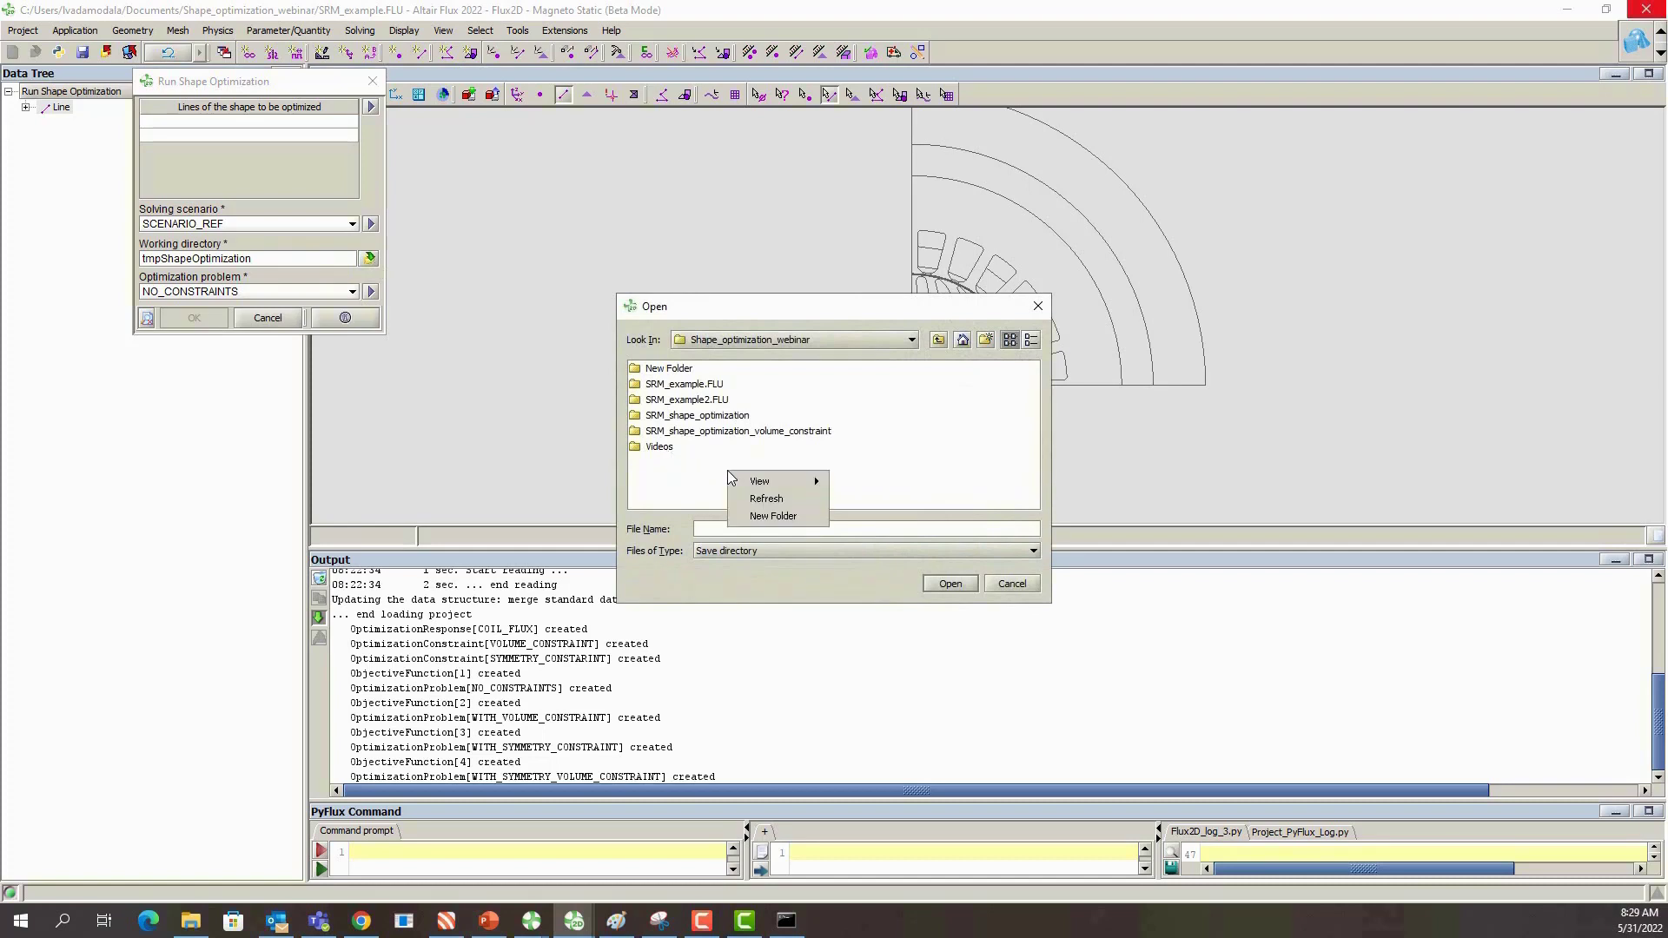
pyautogui.click(776, 520)
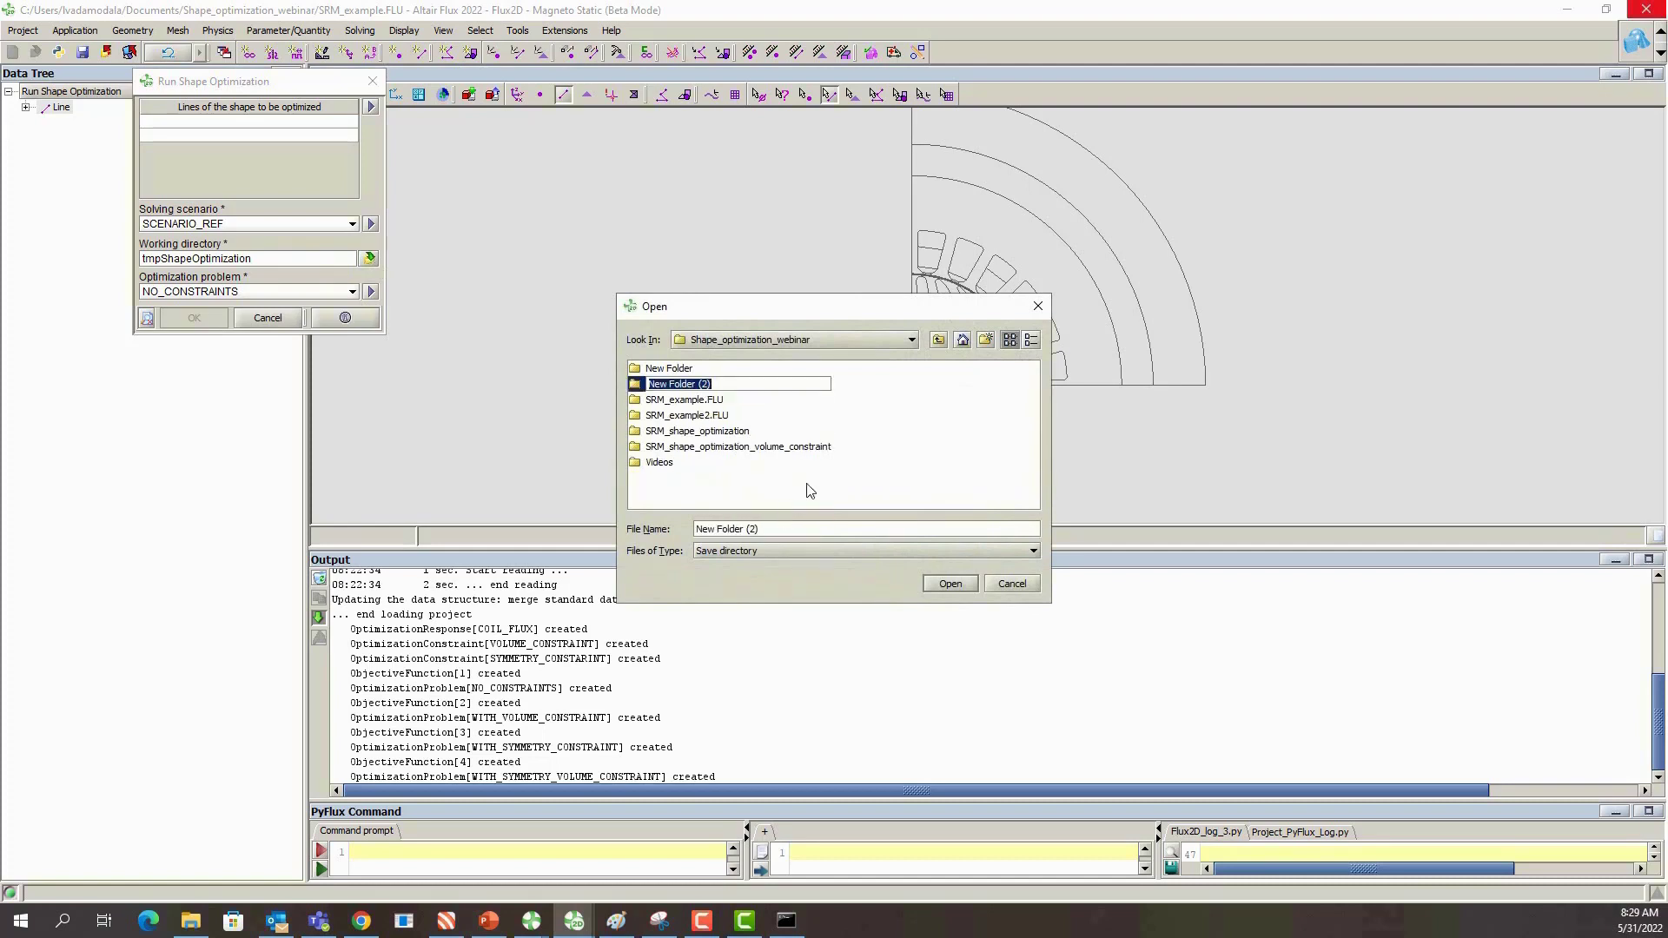
pyautogui.write('SRM_noconstraint')
pyautogui.press('Return')
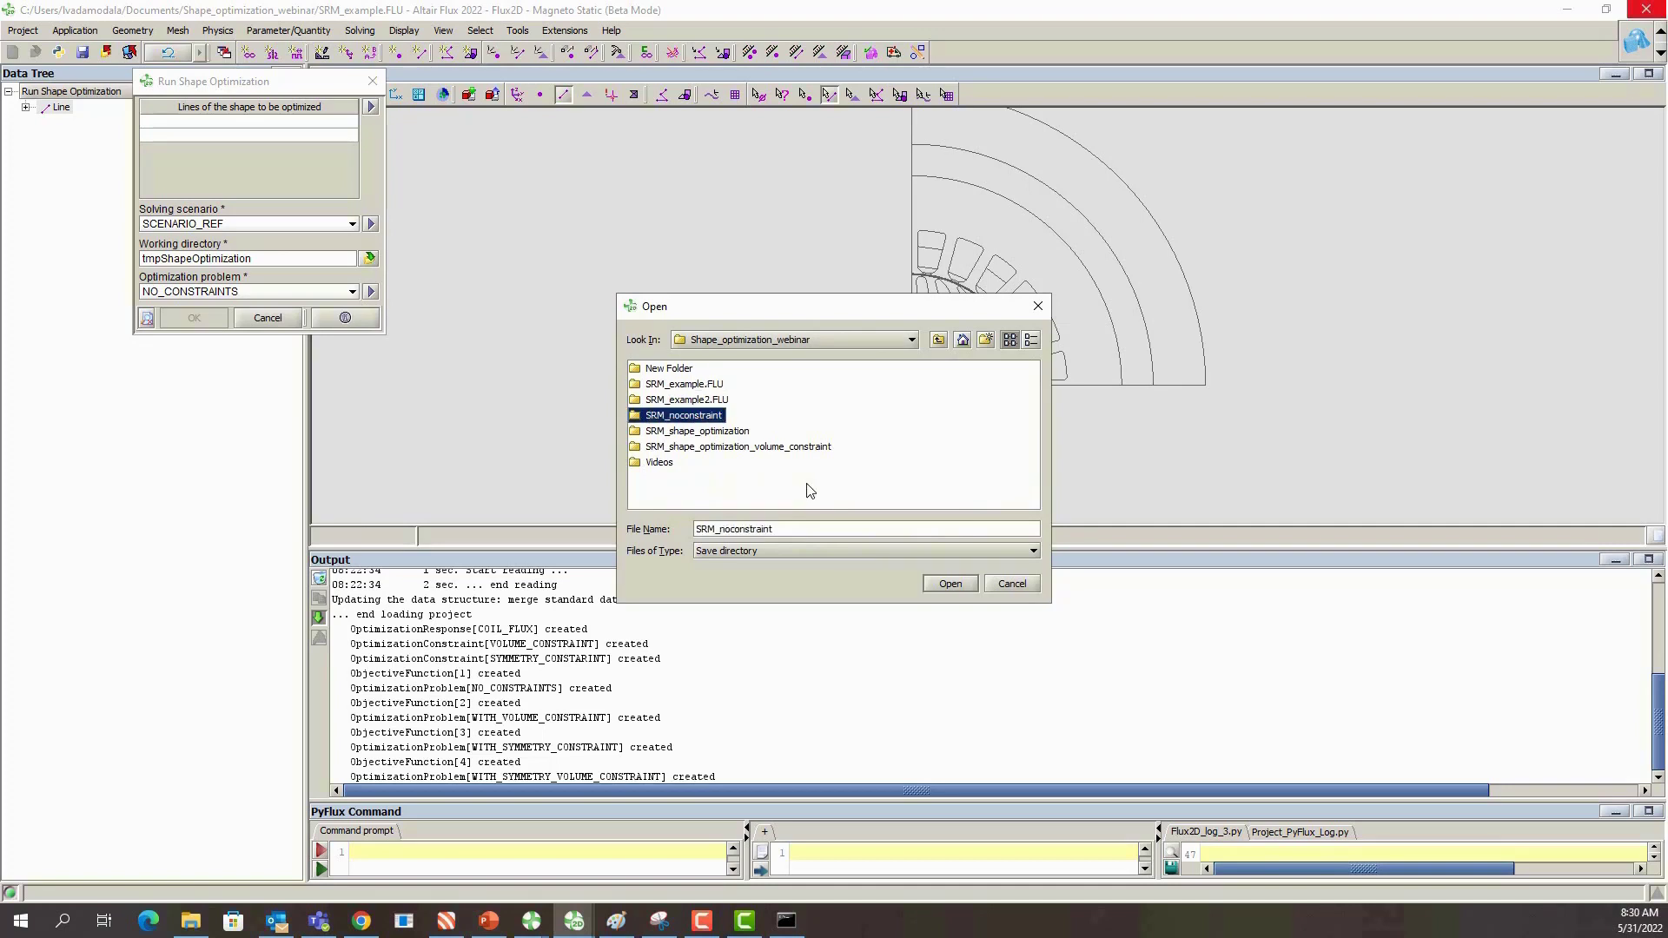
pyautogui.click(949, 584)
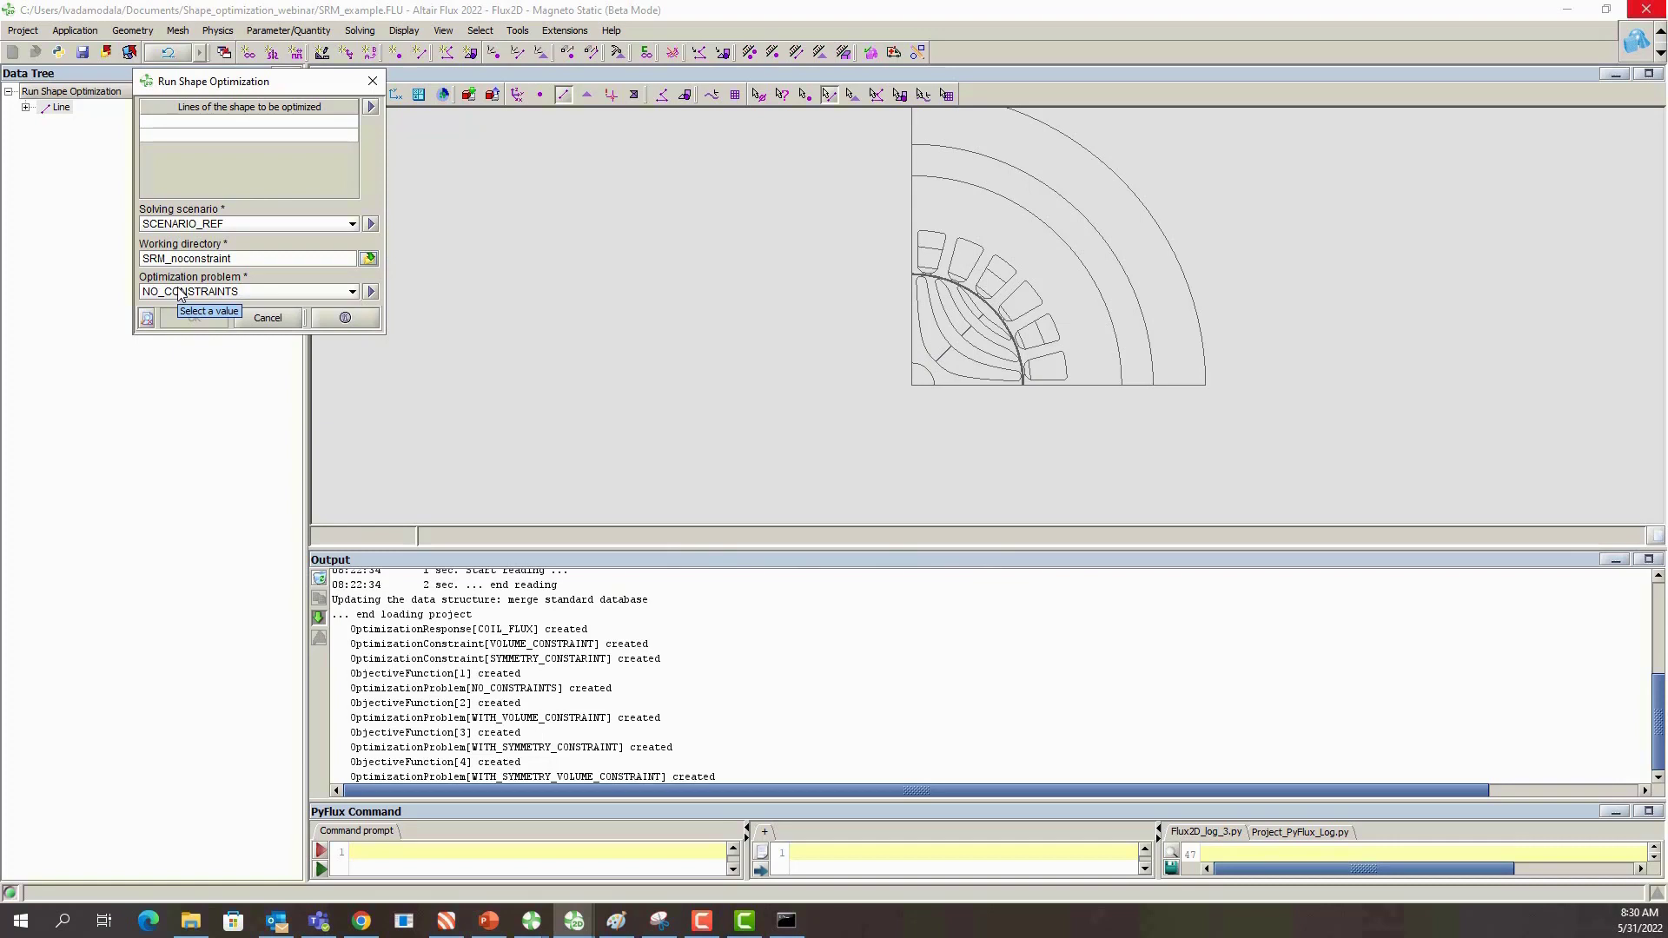
# Choose NO_CONSTRAINTS as the optimization problem and add all lines of the rotor core face as the shape lines to optimize
pyautogui.click(225, 290)
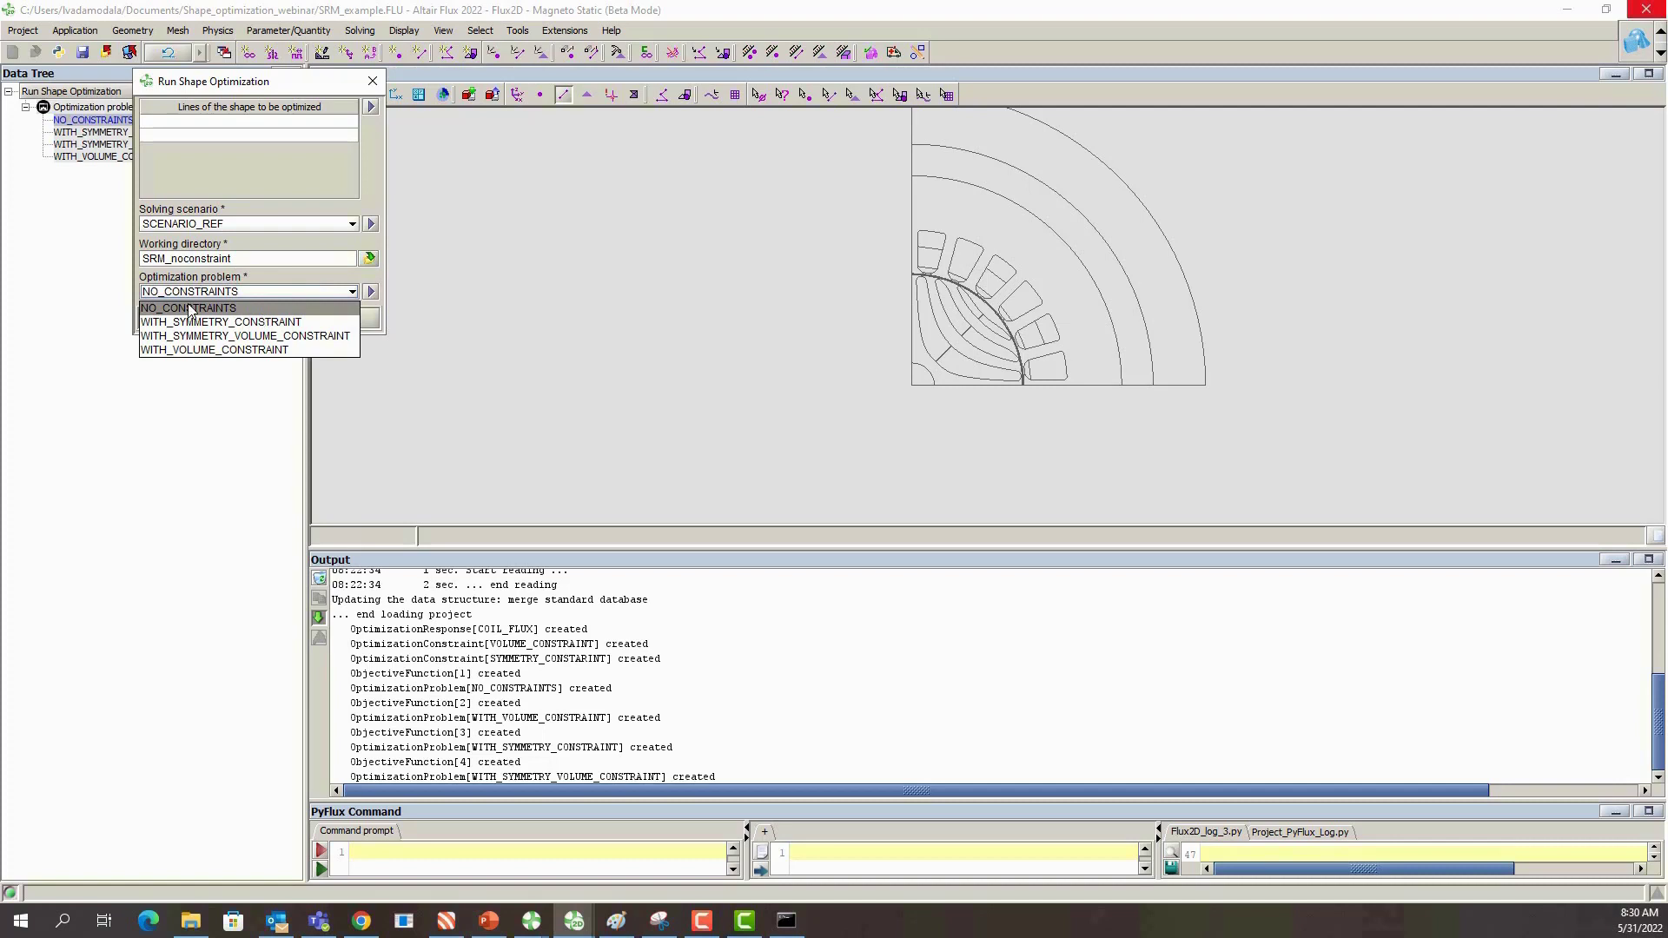
pyautogui.click(190, 310)
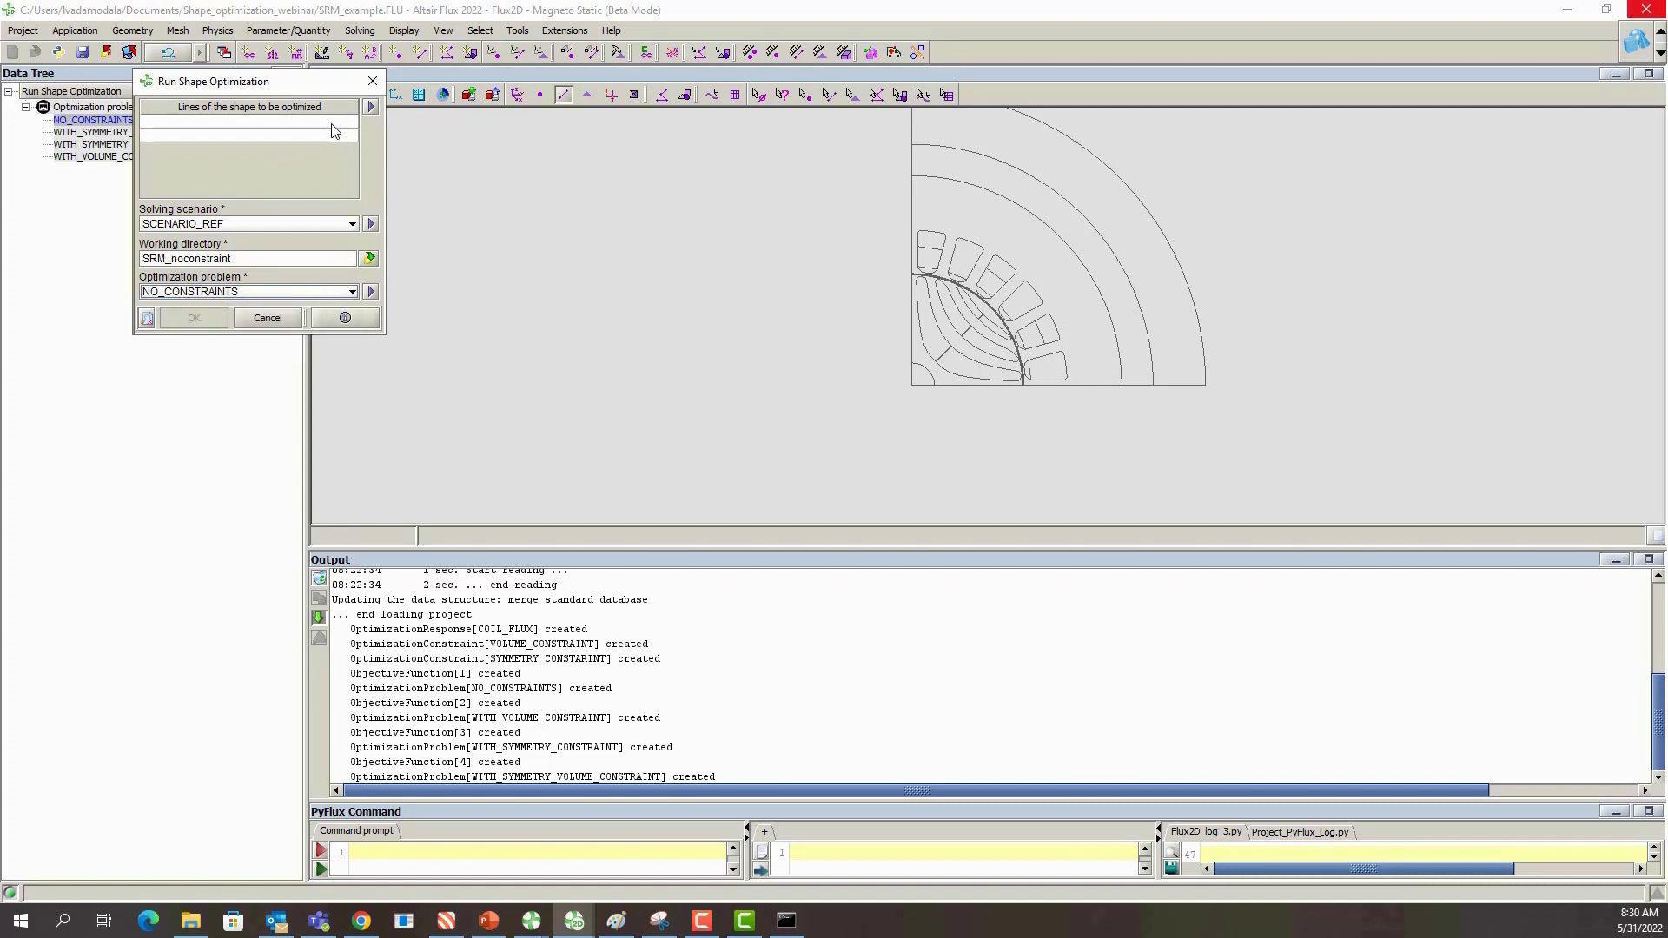
pyautogui.scroll(5, 997, 366)
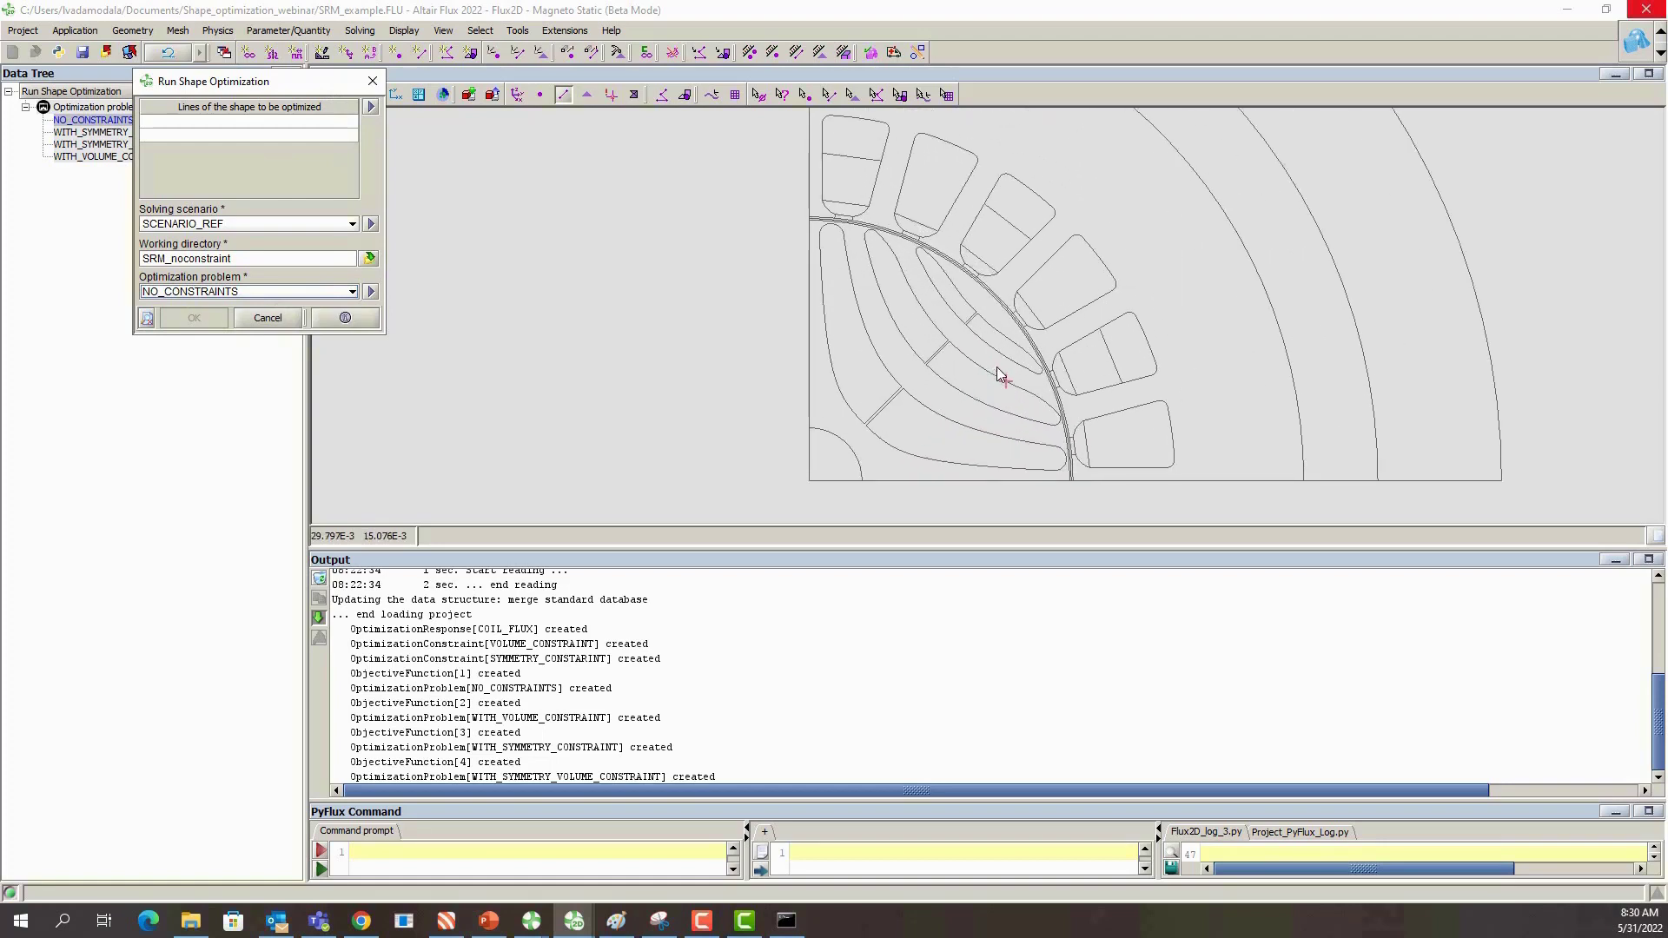
pyautogui.click(371, 106)
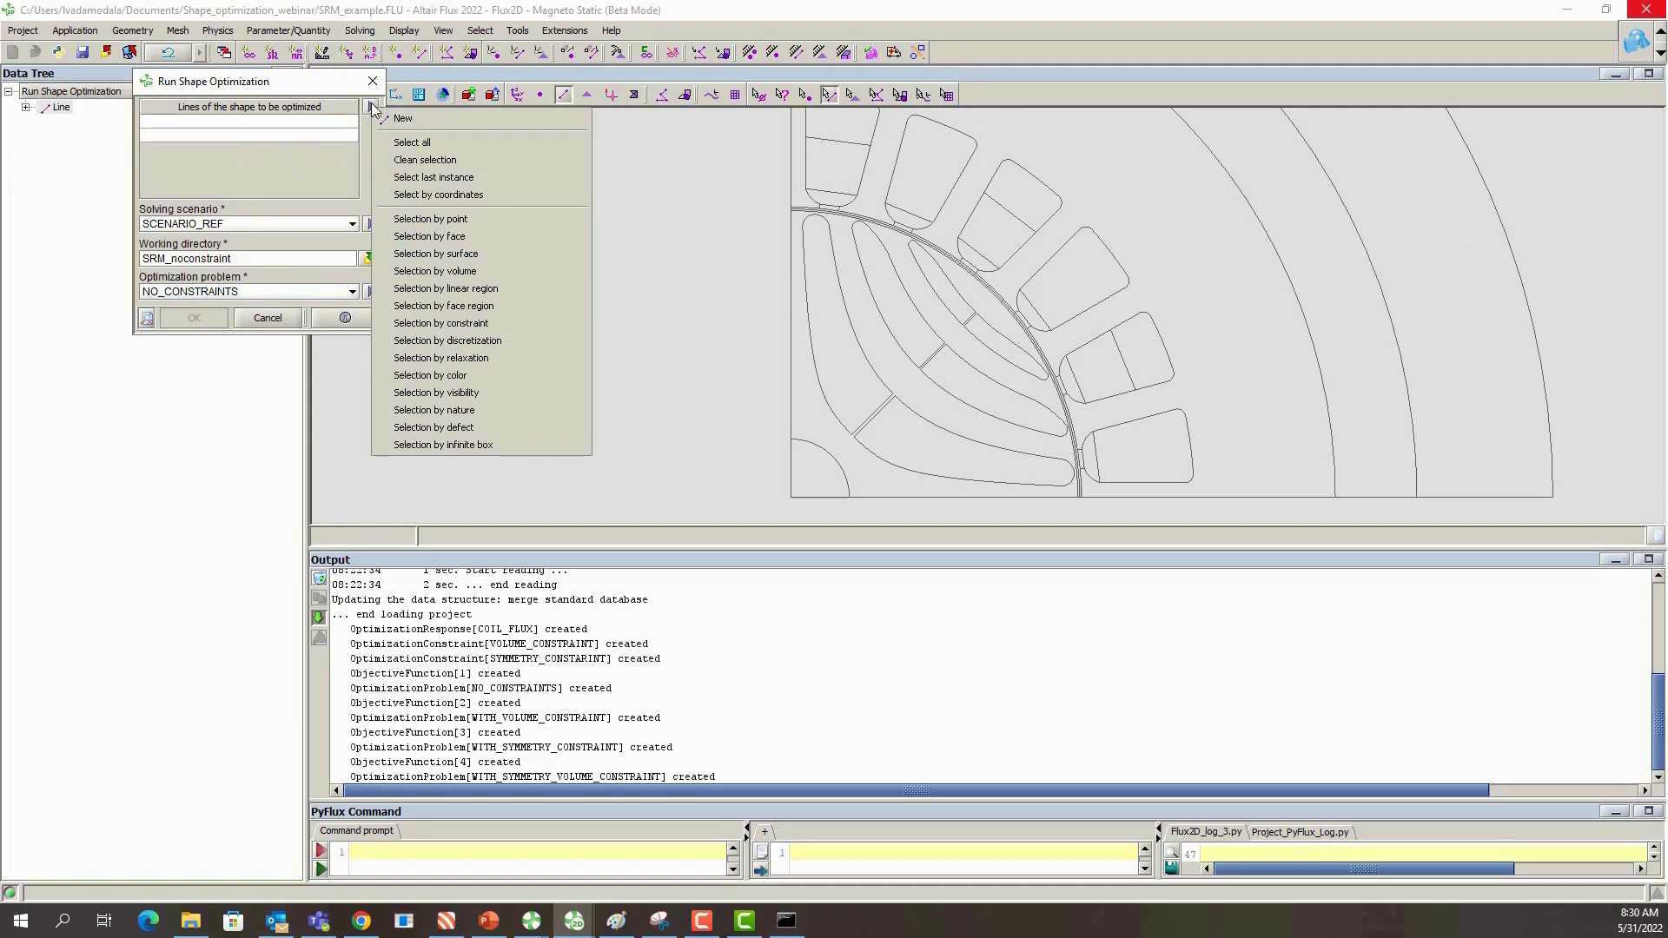
pyautogui.click(439, 240)
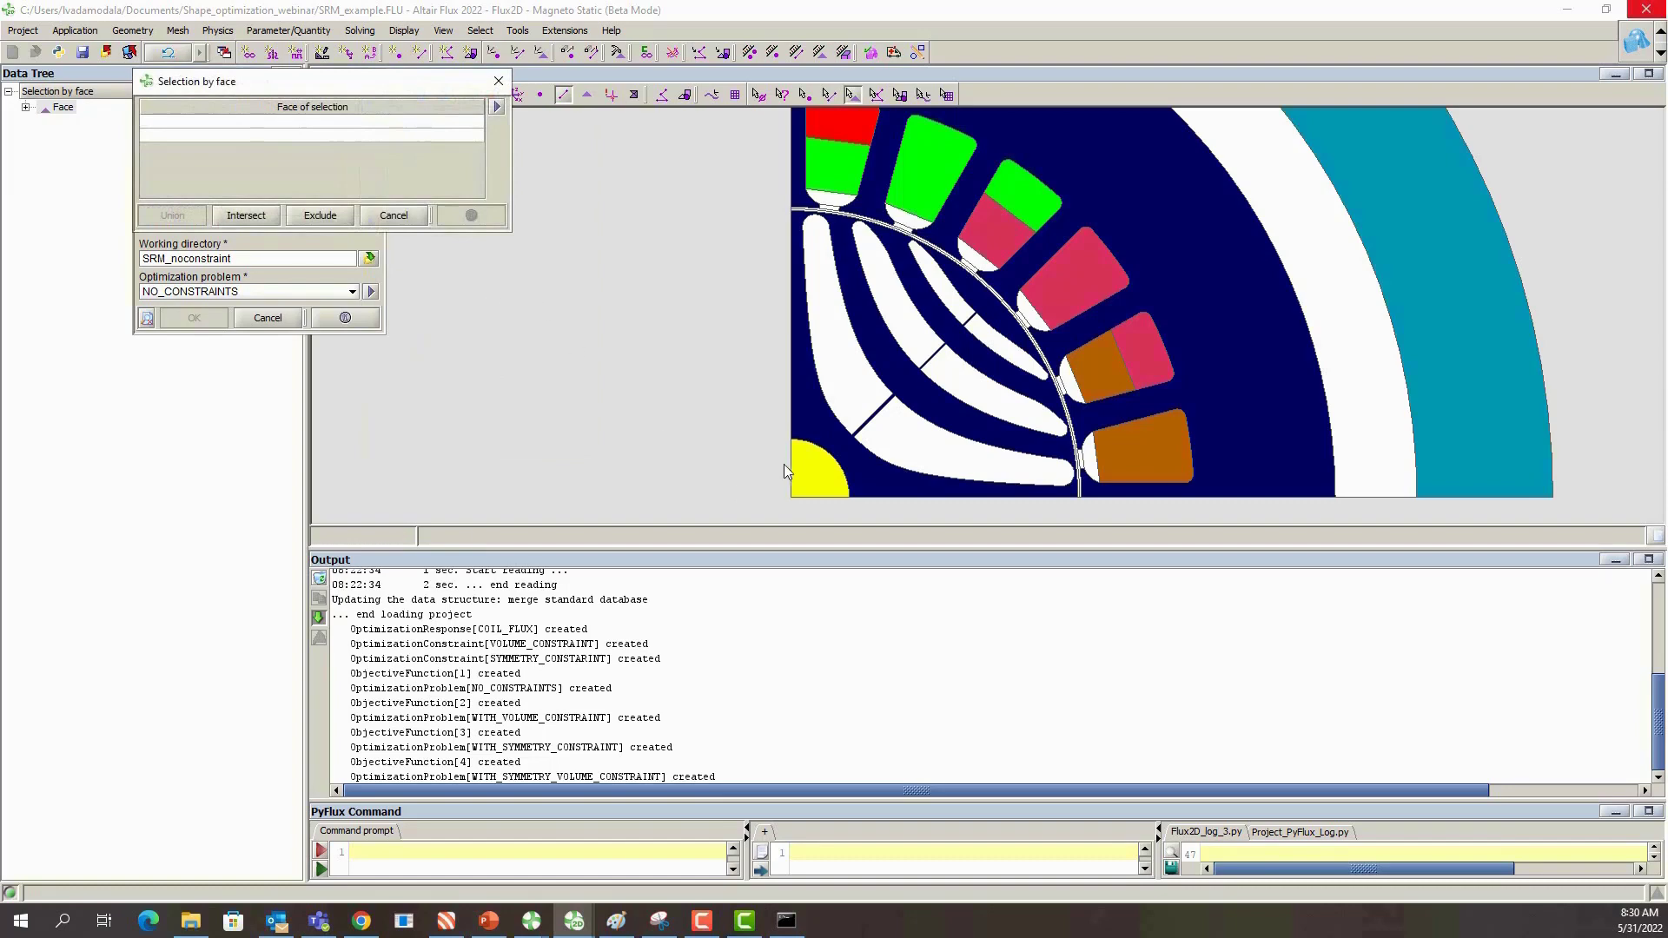
pyautogui.click(811, 421)
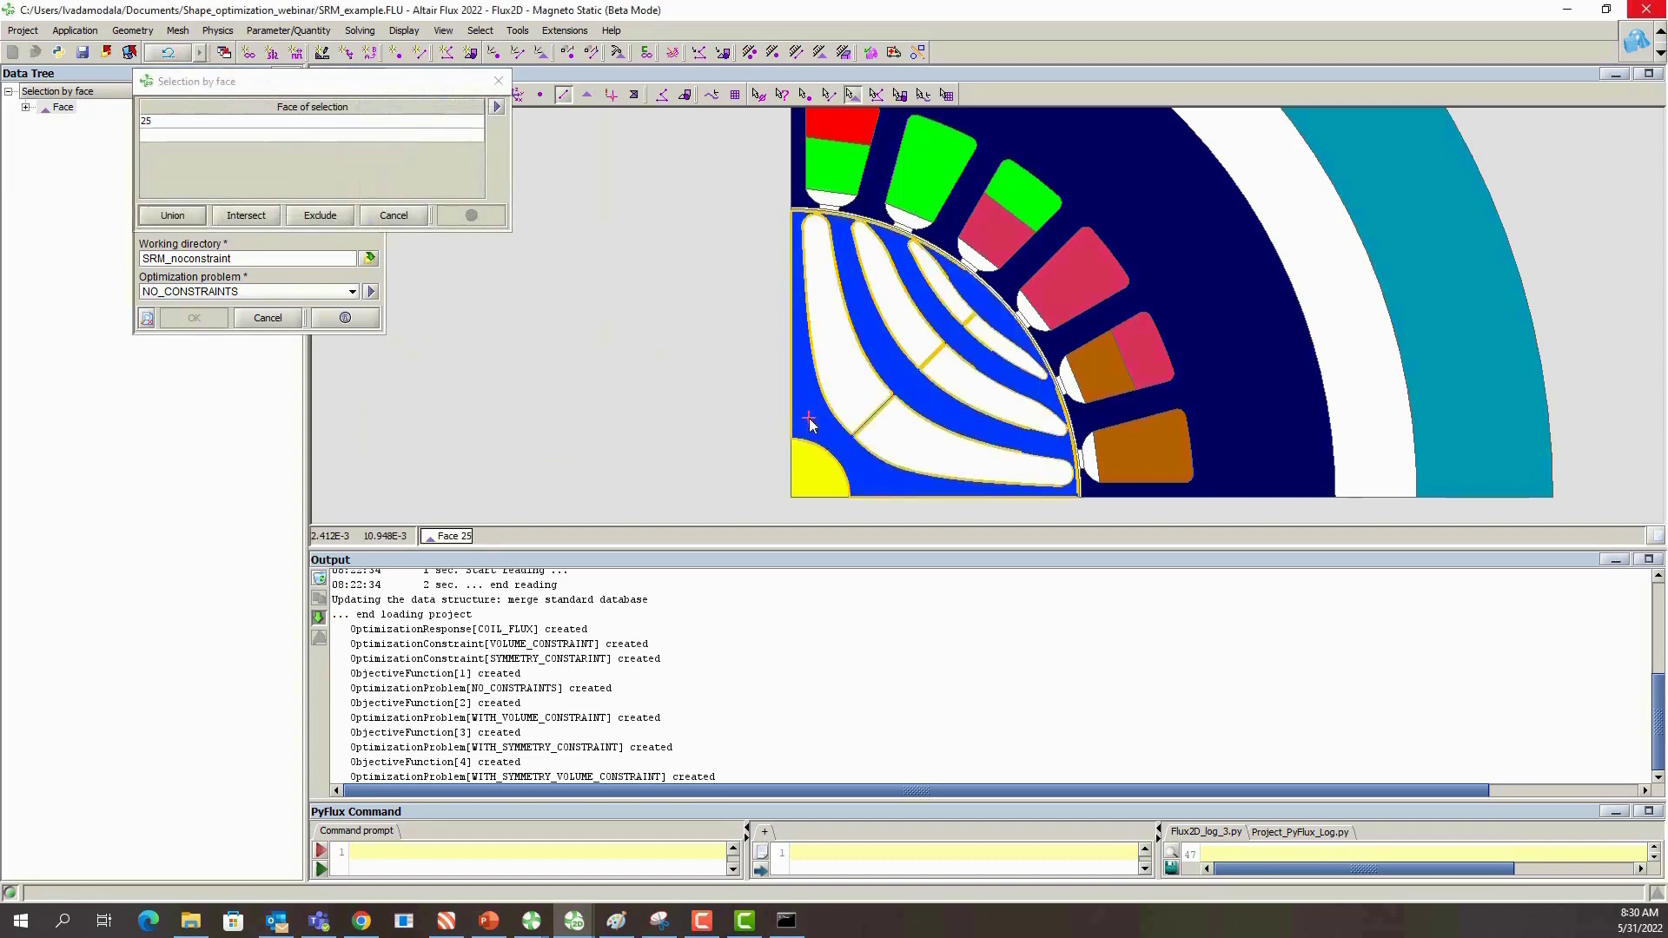
pyautogui.click(170, 218)
# Remove the rotor's straight boundary edges and shaft arc lines from the lines to optimize, and launch the shape optimization
pyautogui.moveTo(607, 429); pyautogui.dragTo(555, 402)
pyautogui.scroll(2, 566, 340)
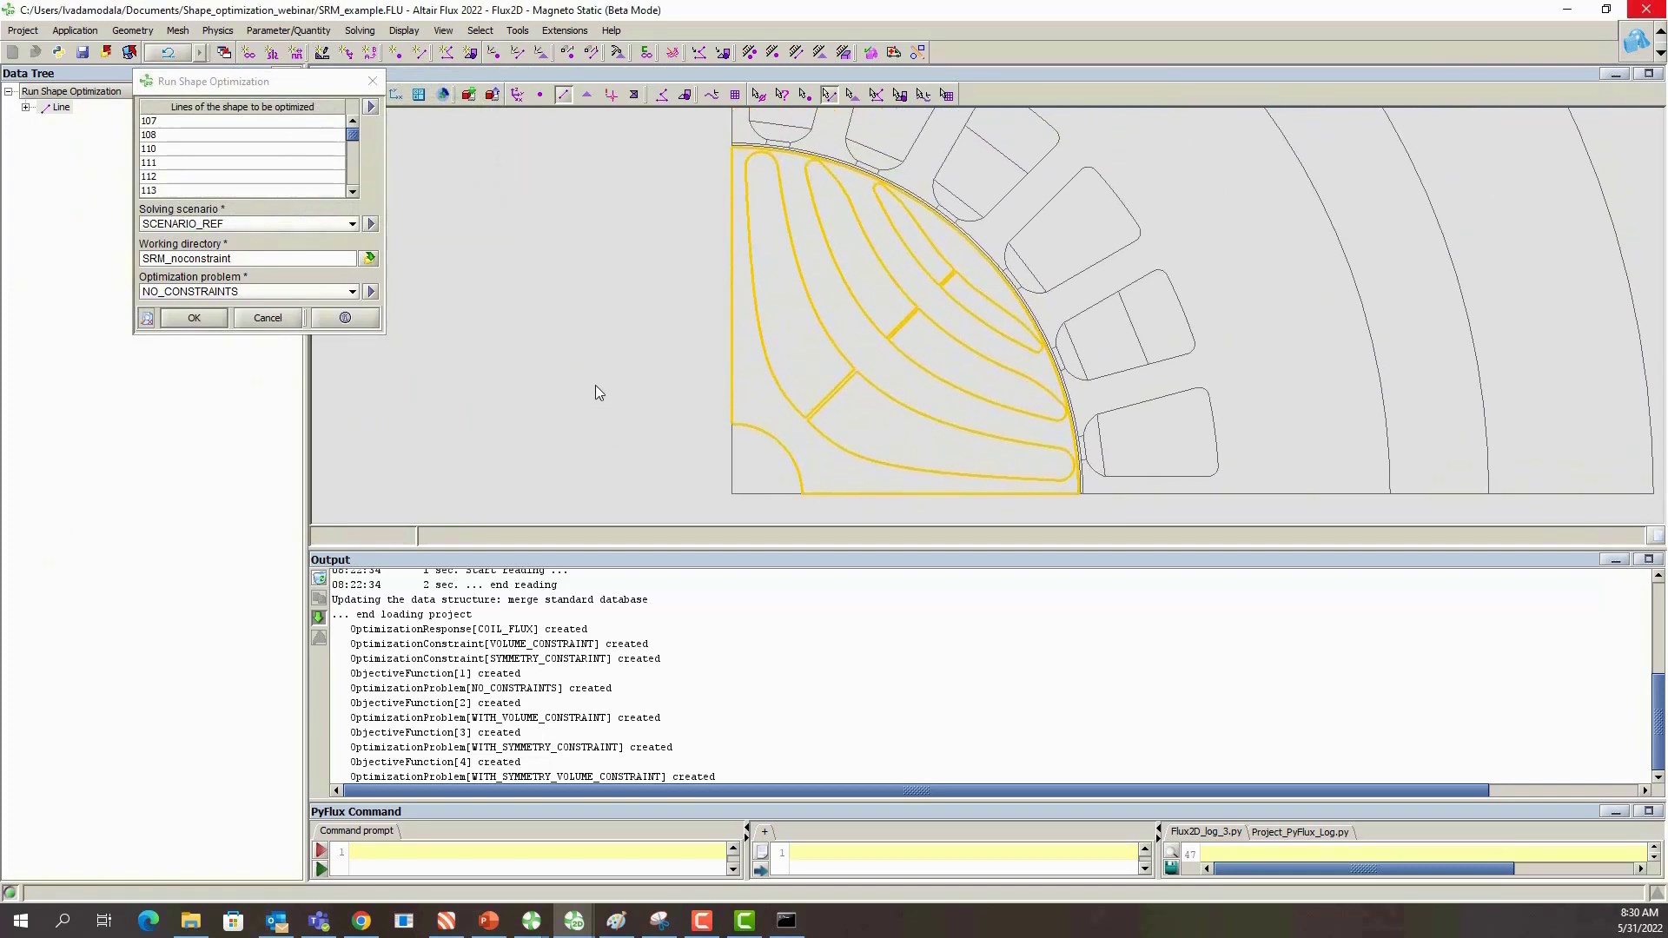
pyautogui.click(727, 275)
pyautogui.click(772, 437)
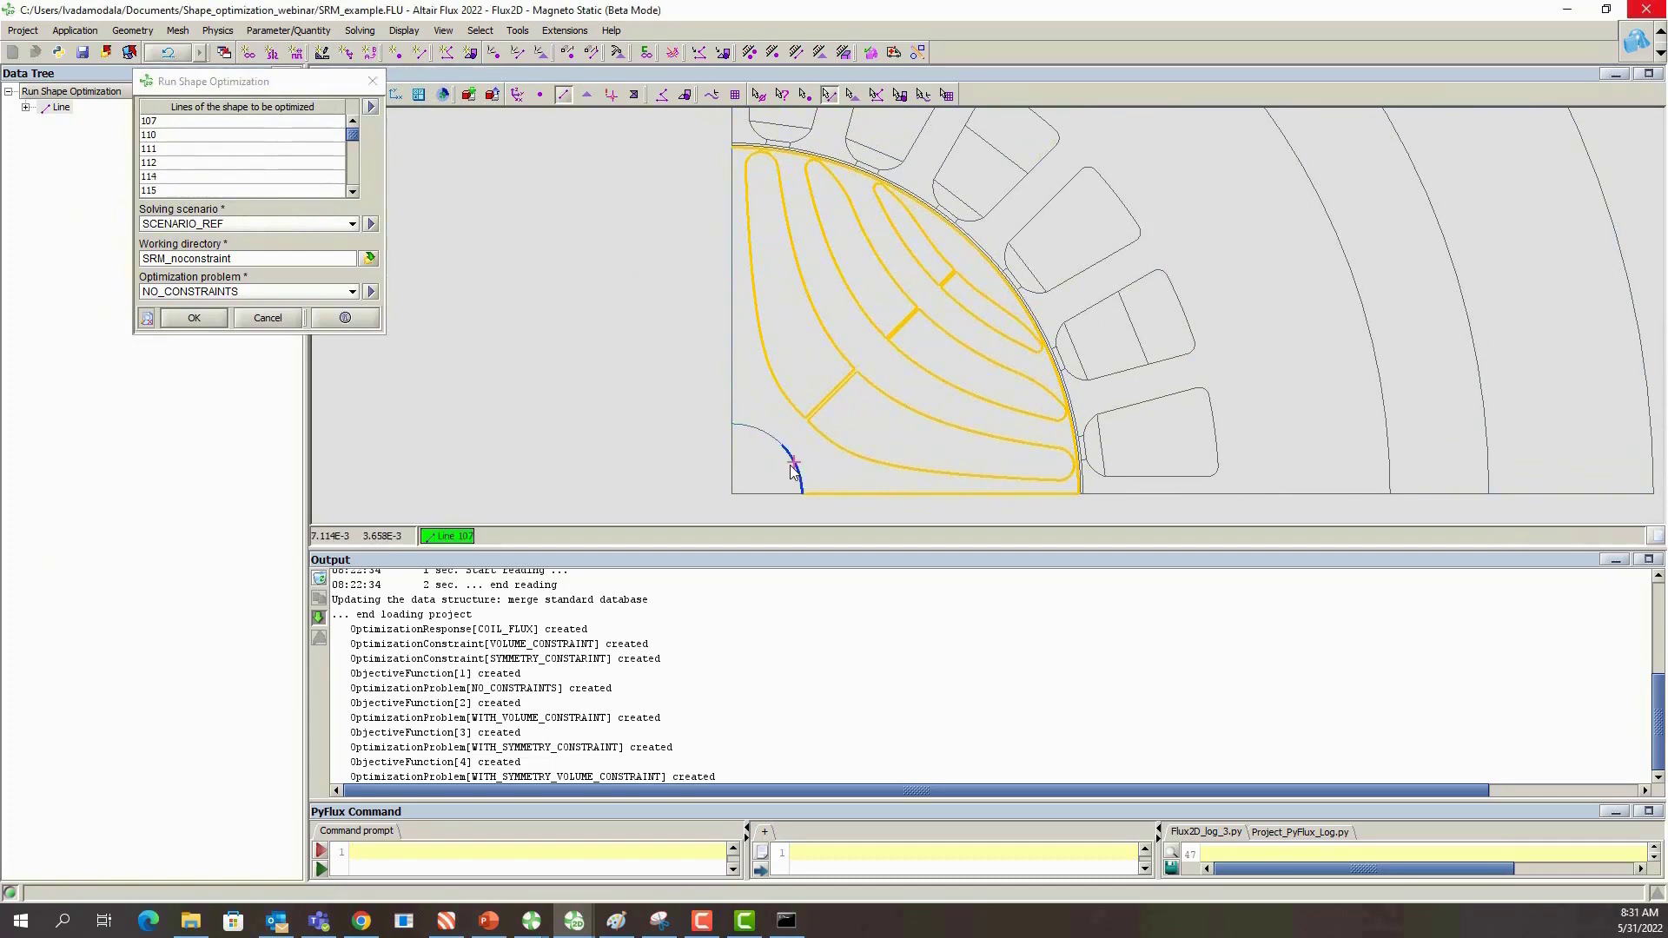
pyautogui.click(819, 494)
pyautogui.click(801, 471)
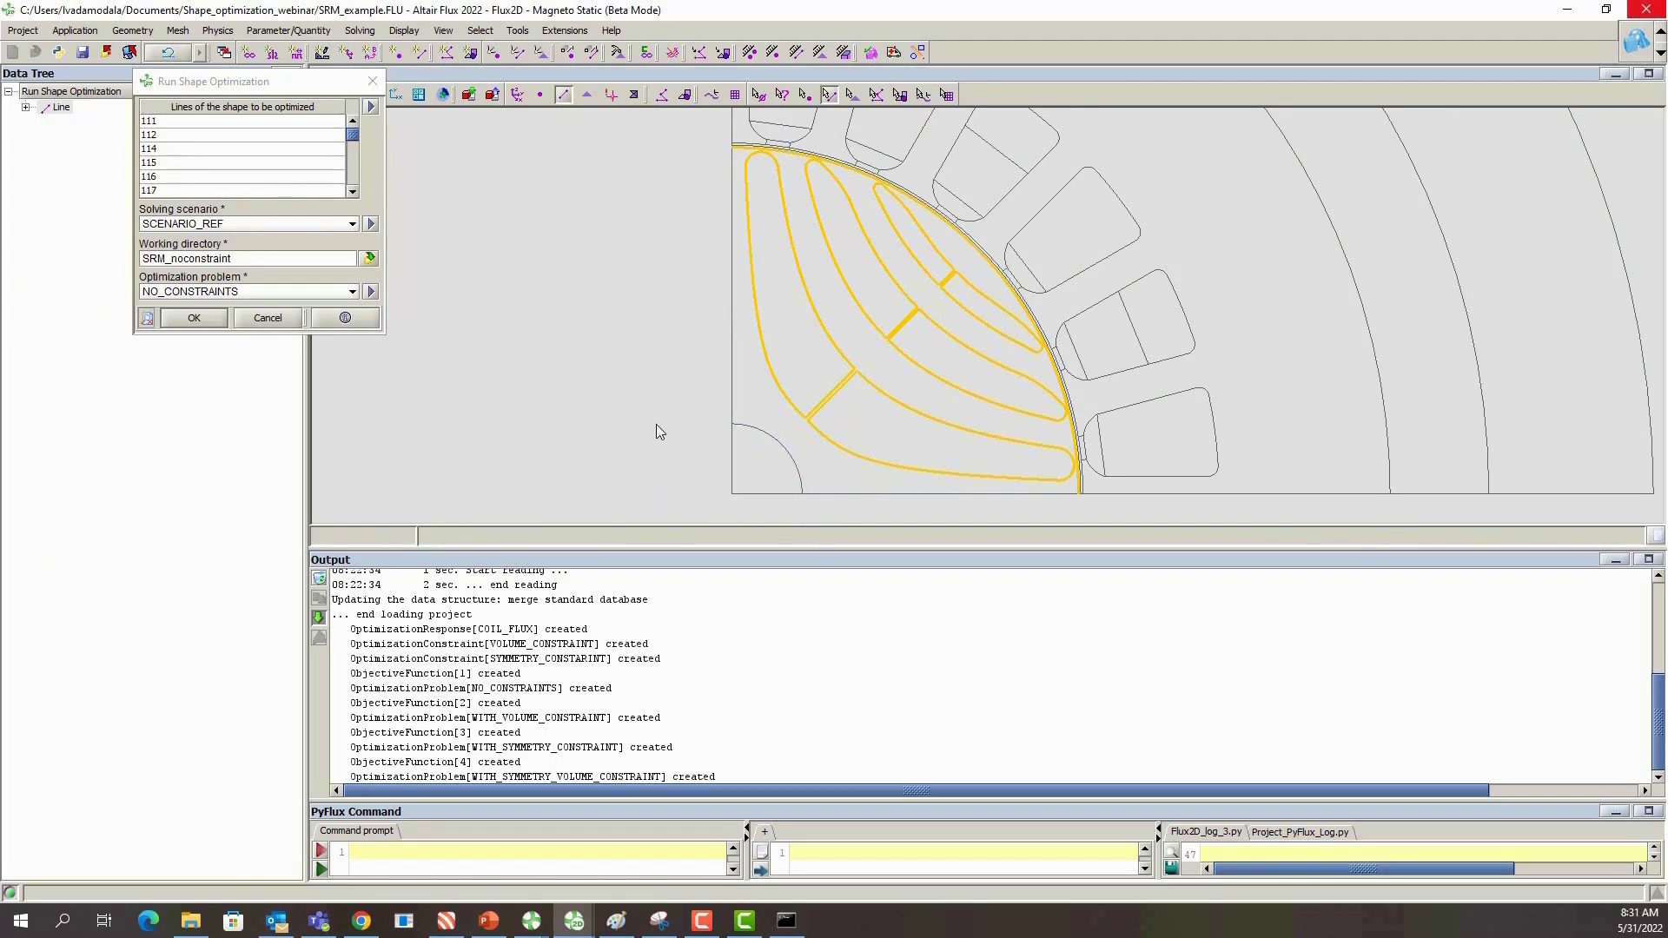
pyautogui.moveTo(682, 548); pyautogui.dragTo(681, 779)
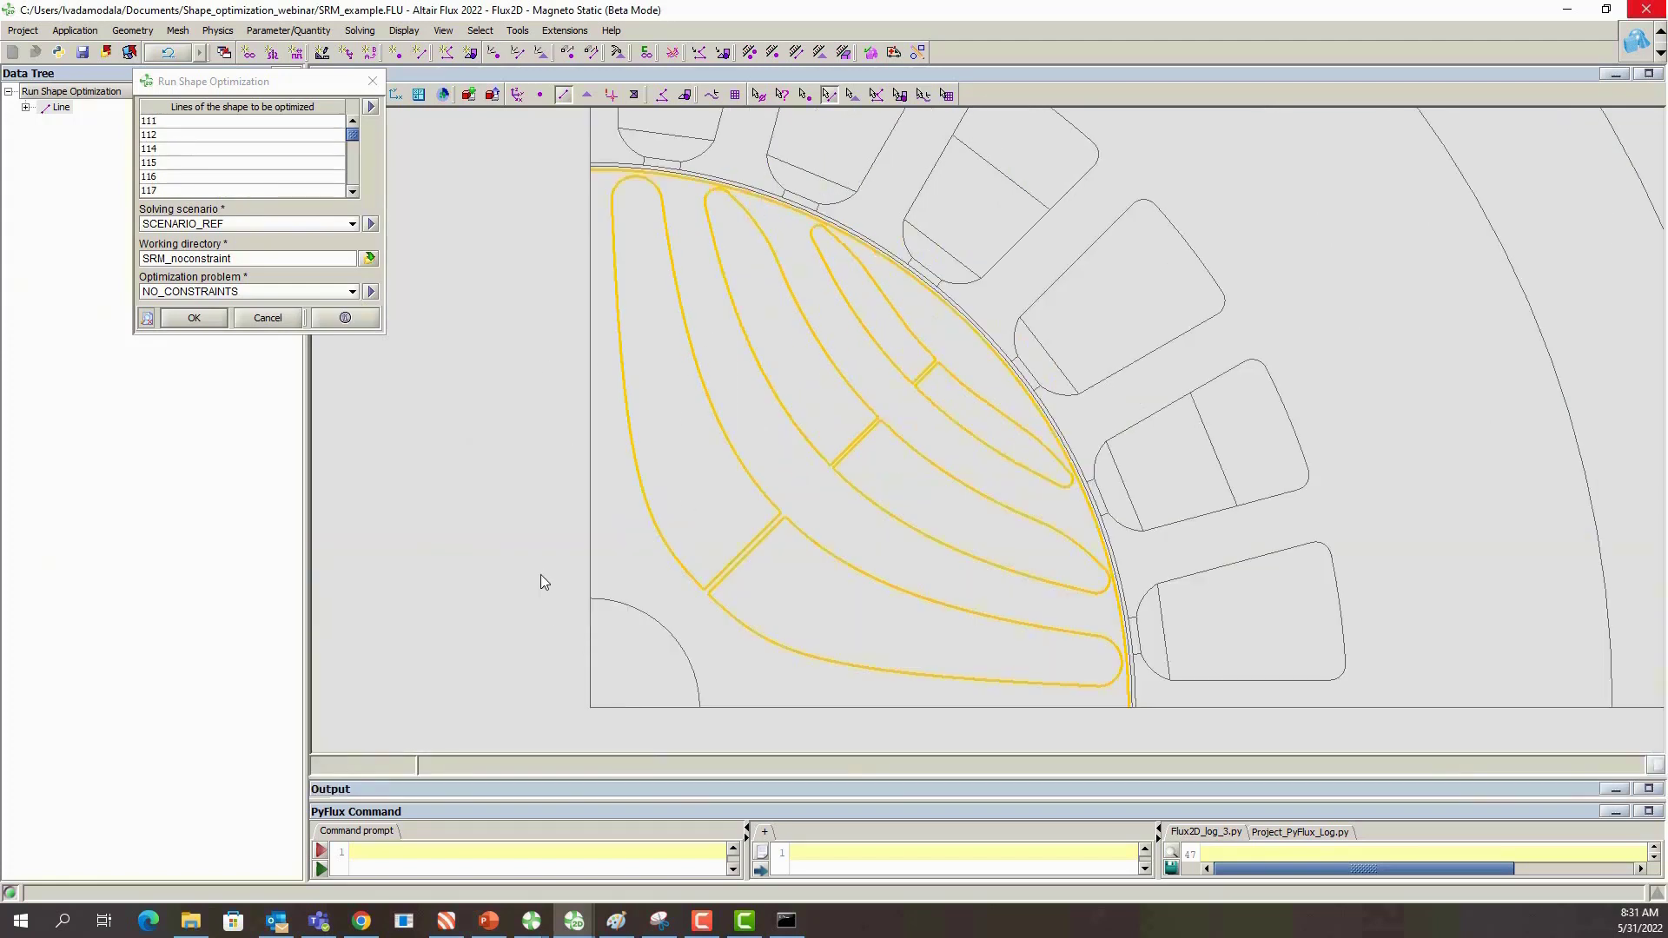
pyautogui.moveTo(513, 773); pyautogui.dragTo(517, 512)
pyautogui.click(194, 319)
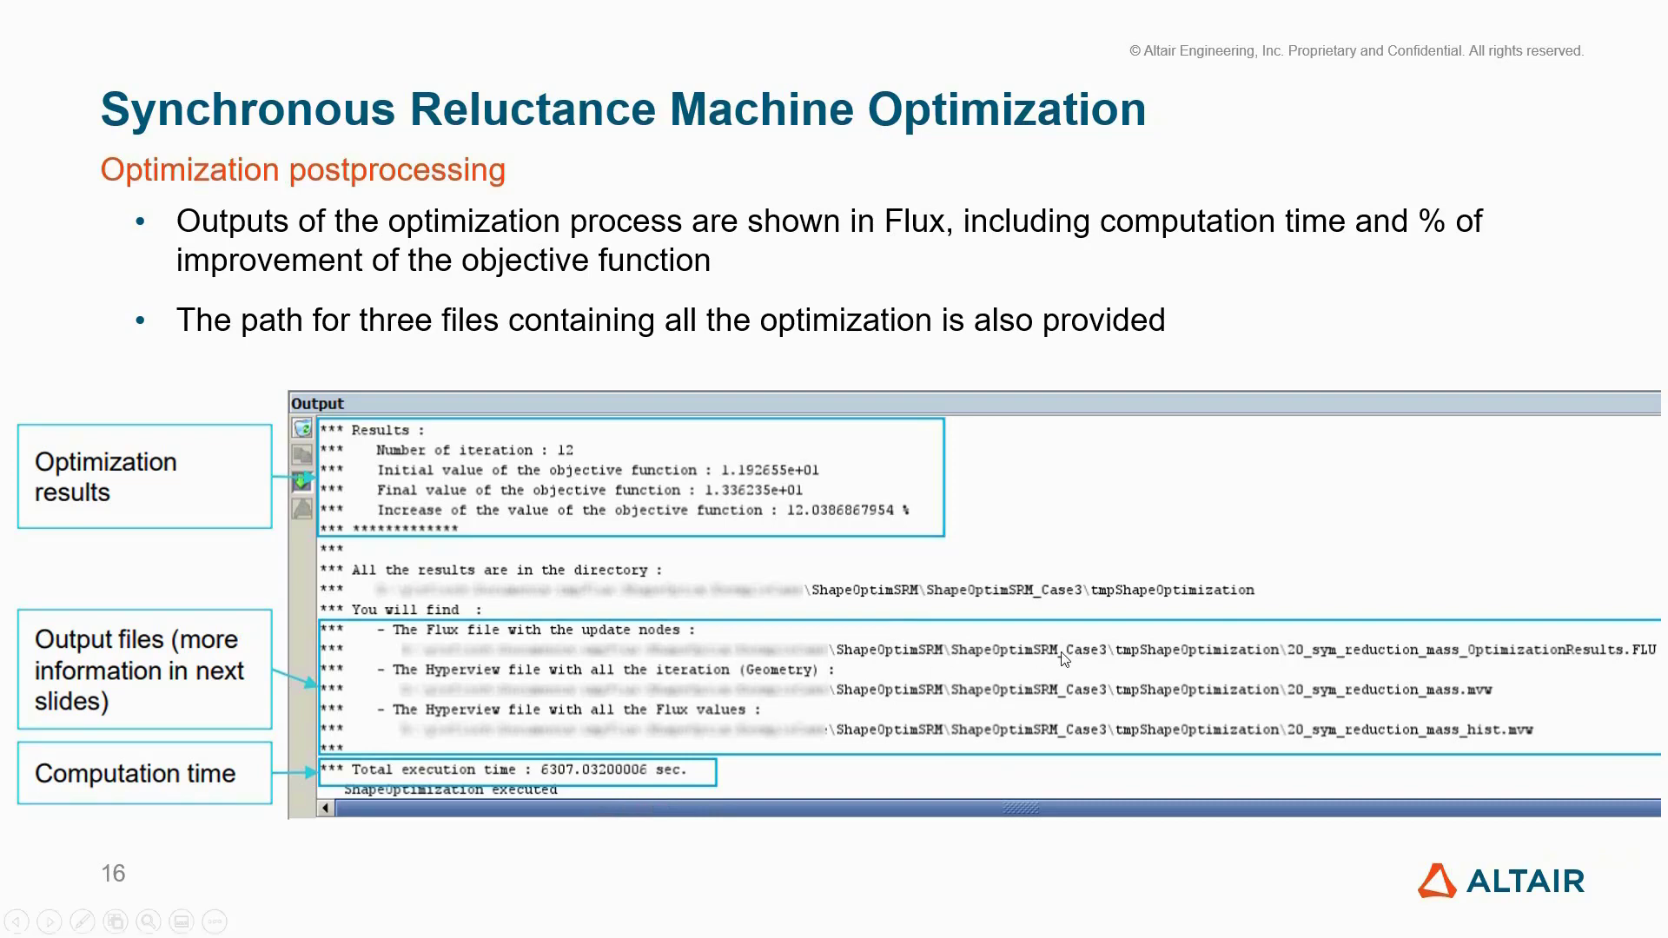
# Switch to the Flux2D window with the solved SRM_example_OptimizationResults.FLU project to view the optimized rotor mesh
pyautogui.hotkey('alt', 'Tab')
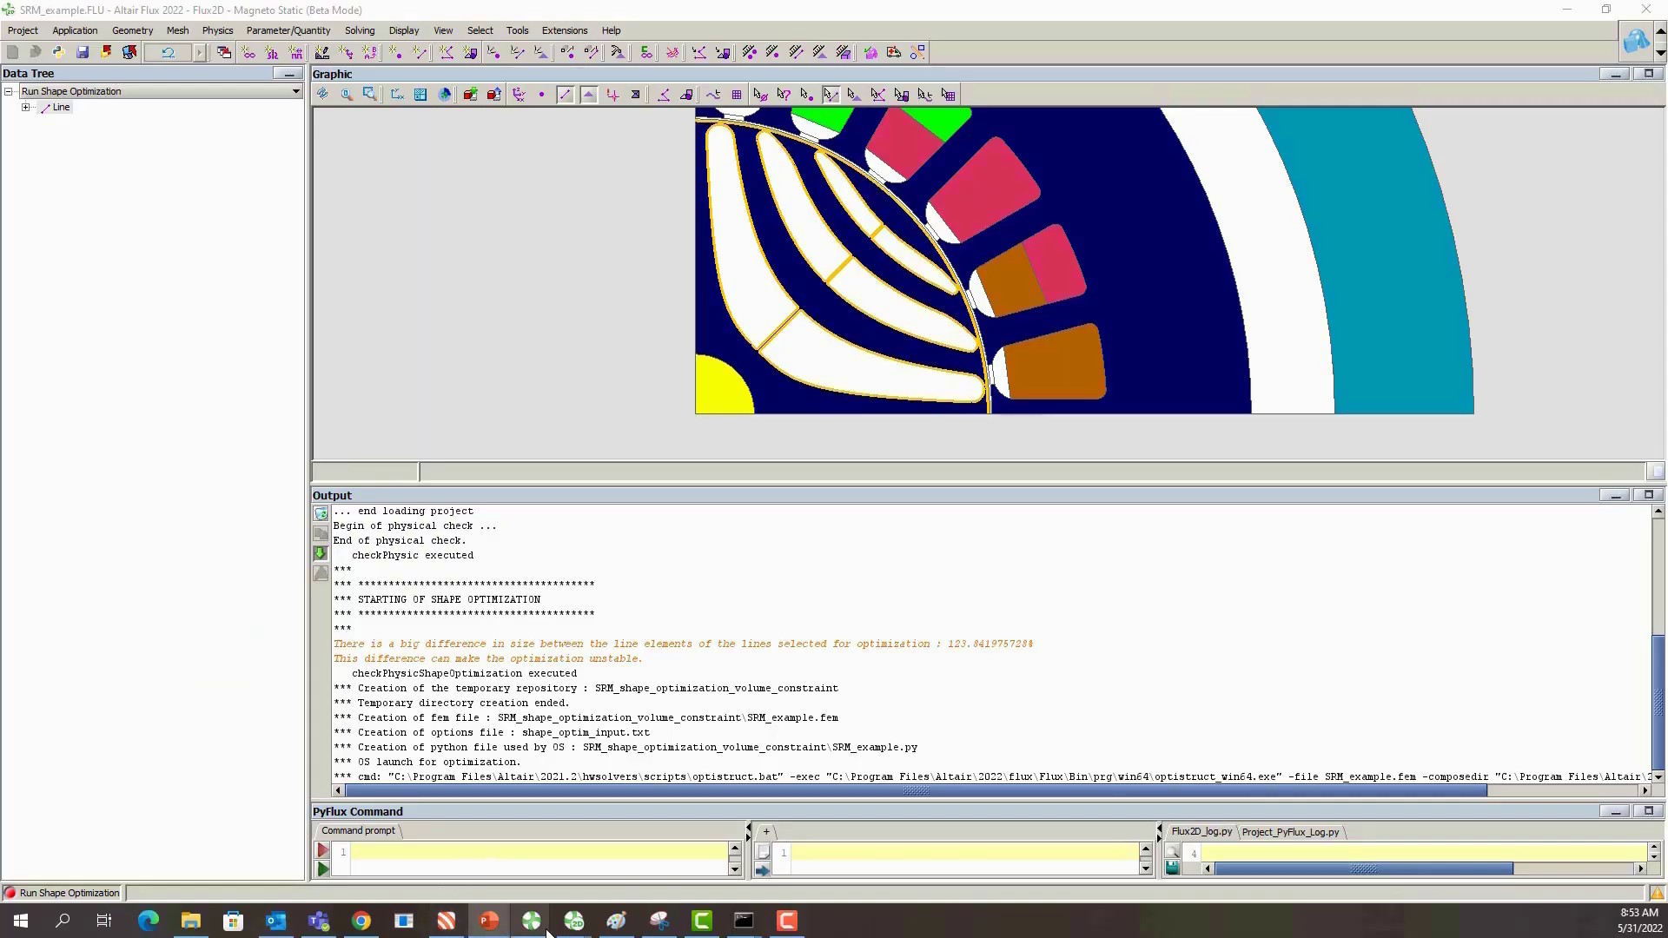
pyautogui.moveTo(574, 922)
pyautogui.click(550, 869)
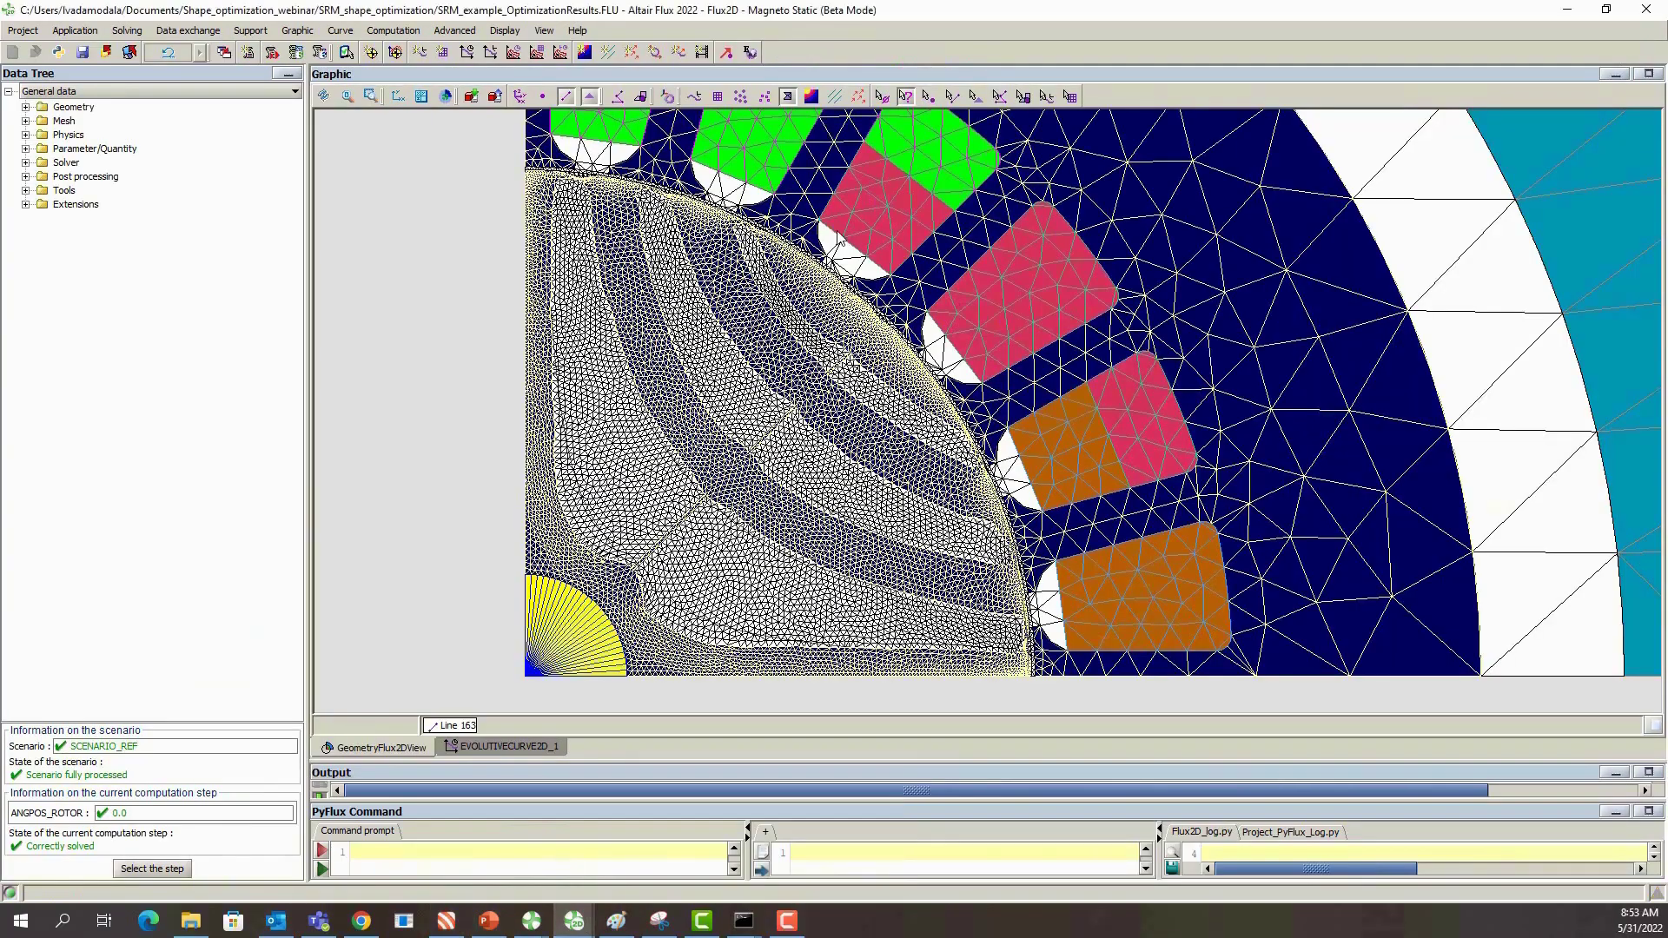